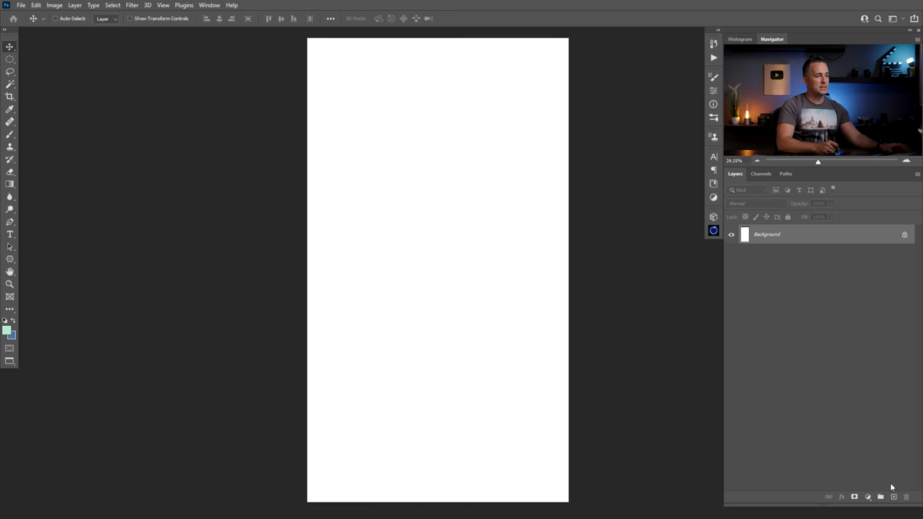
# Step: Add a new layer and set up the Brush tool with a mint green foreground and a blue background colour
pyautogui.click(894, 497)
pyautogui.press('b')
pyautogui.click(7, 330)
pyautogui.click(791, 283)
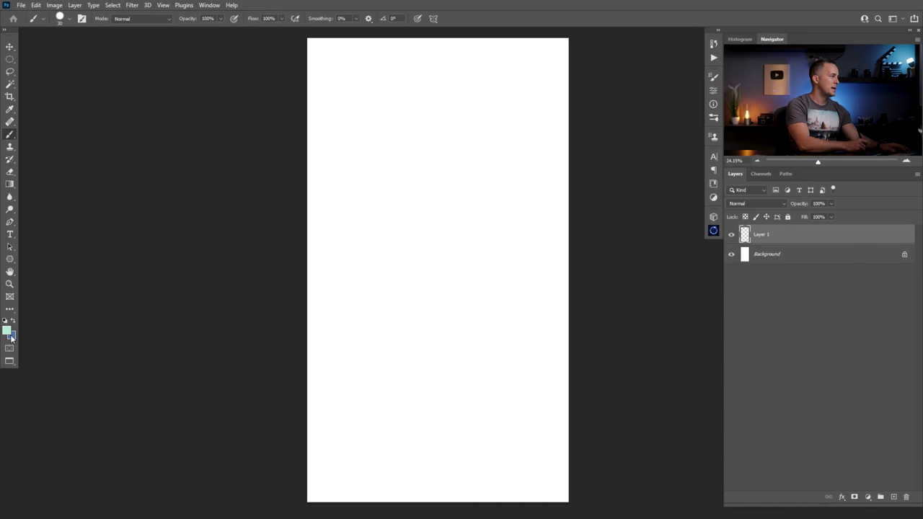
pyautogui.click(11, 337)
pyautogui.click(800, 266)
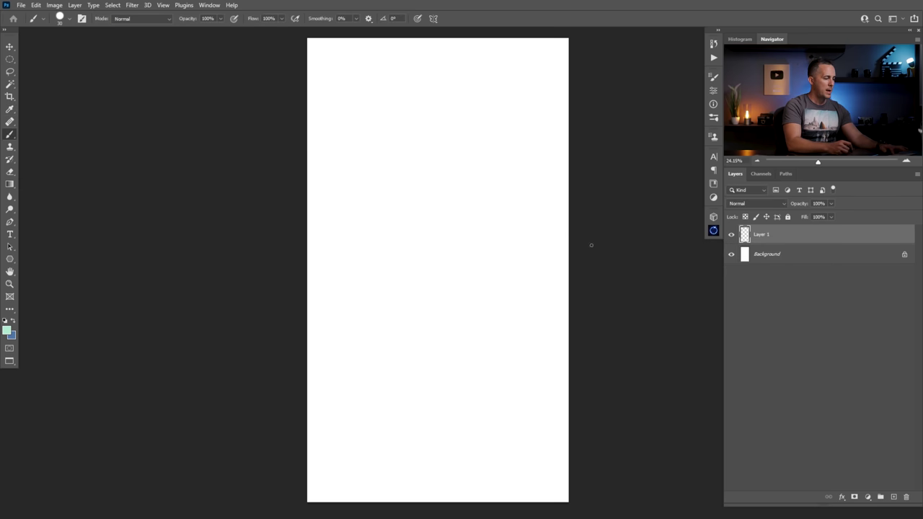
# Step: Paint a mint green and a blue colour swatch near the canvas's upper-right corner, enlarging the brush to 125 px
pyautogui.moveTo(531, 70)
pyautogui.mouseDown()
pyautogui.moveTo(547, 101)
pyautogui.moveTo(519, 72)
pyautogui.mouseUp()
pyautogui.press(']')
pyautogui.press(']')
pyautogui.press(']')
pyautogui.press(']')
pyautogui.press(']')
pyautogui.press(']')
pyautogui.press(']')
pyautogui.press('x')
pyautogui.press('x')
pyautogui.press('x')
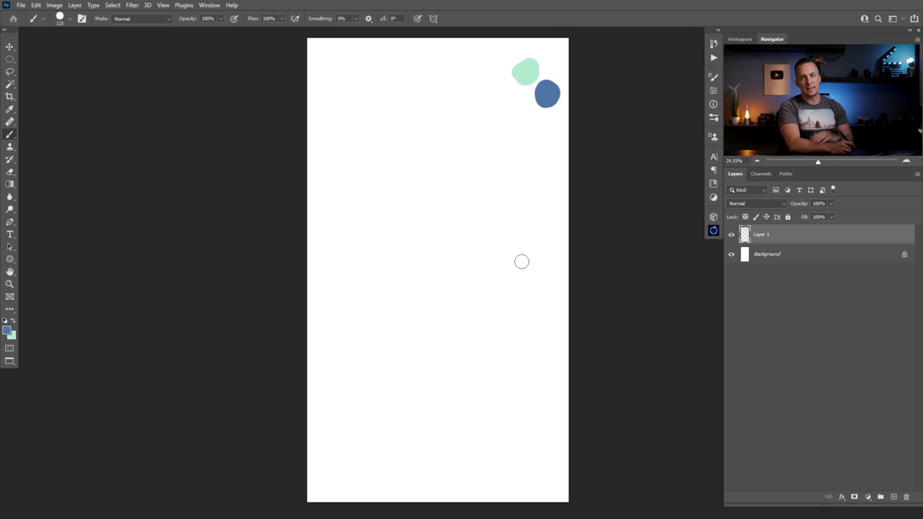
# Step: Rename the swatch layer "Colors"
pyautogui.doubleClick(758, 233)
pyautogui.write('Col')
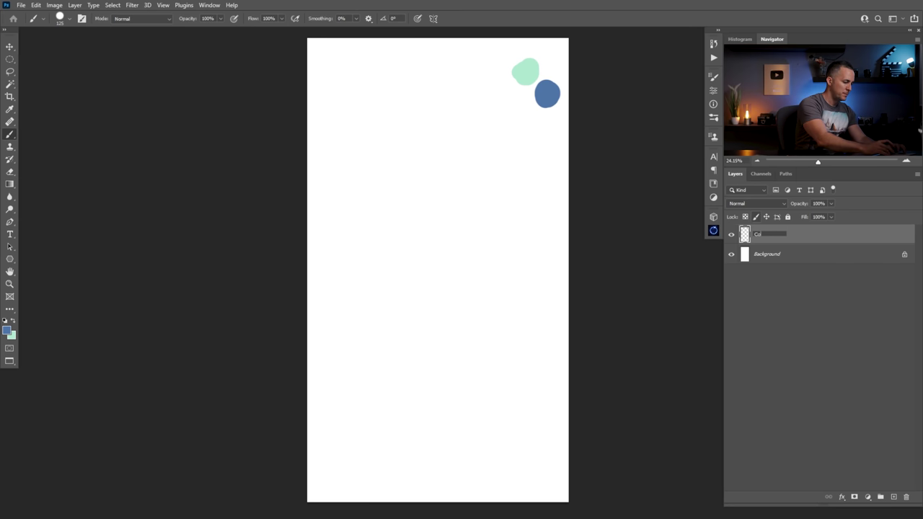
pyautogui.write('ors')
pyautogui.press('Return')
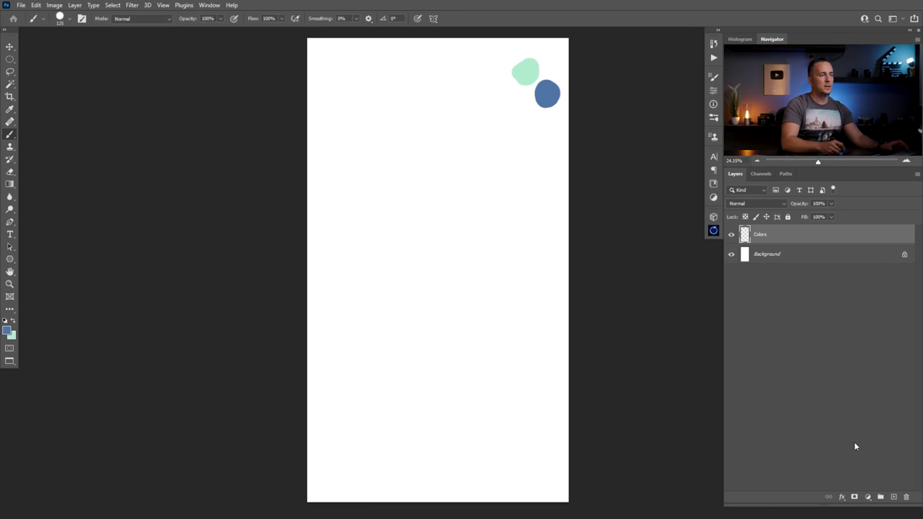
# Step: Add a new layer named "Background" above Colors and delete the original locked white background layer
pyautogui.click(894, 497)
pyautogui.doubleClick(760, 235)
pyautogui.write('Back')
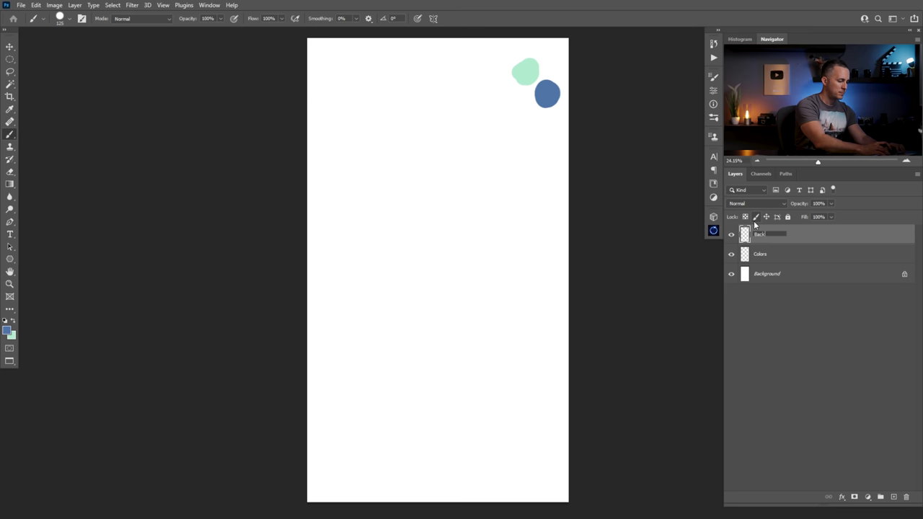
pyautogui.write('ground')
pyautogui.press('Return')
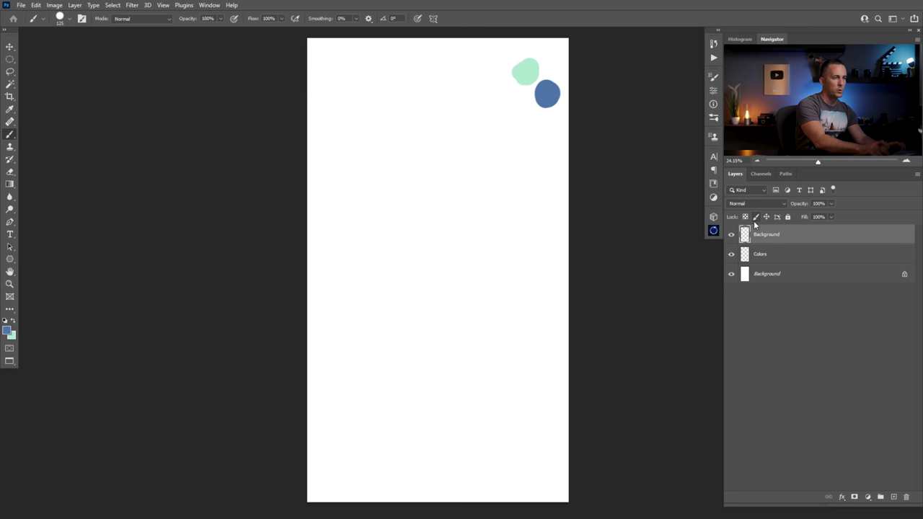
pyautogui.click(904, 274)
pyautogui.moveTo(758, 274); pyautogui.dragTo(906, 497)
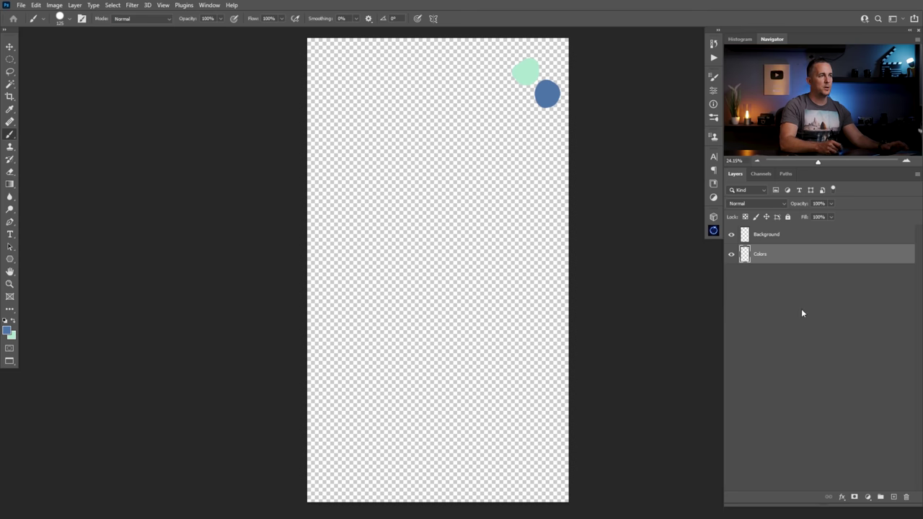
# Step: Fill the new Background layer with a near-vertical linear gradient from blue at the top to mint green at the bottom
pyautogui.click(763, 239)
pyautogui.click(9, 184)
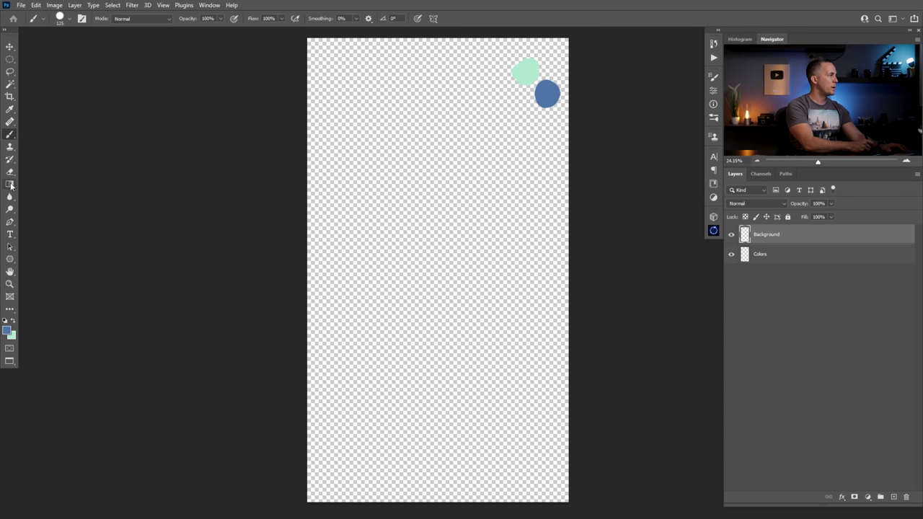
pyautogui.click(90, 19)
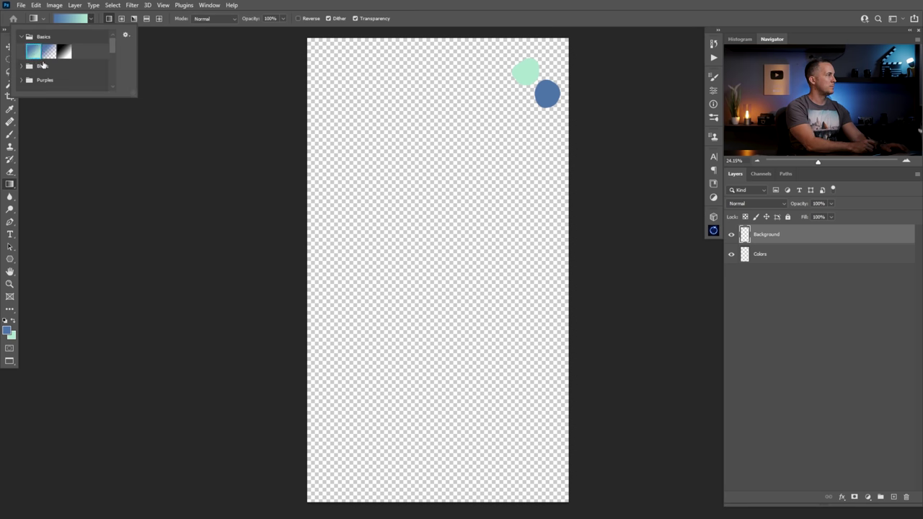
pyautogui.moveTo(340, 70); pyautogui.dragTo(541, 436)
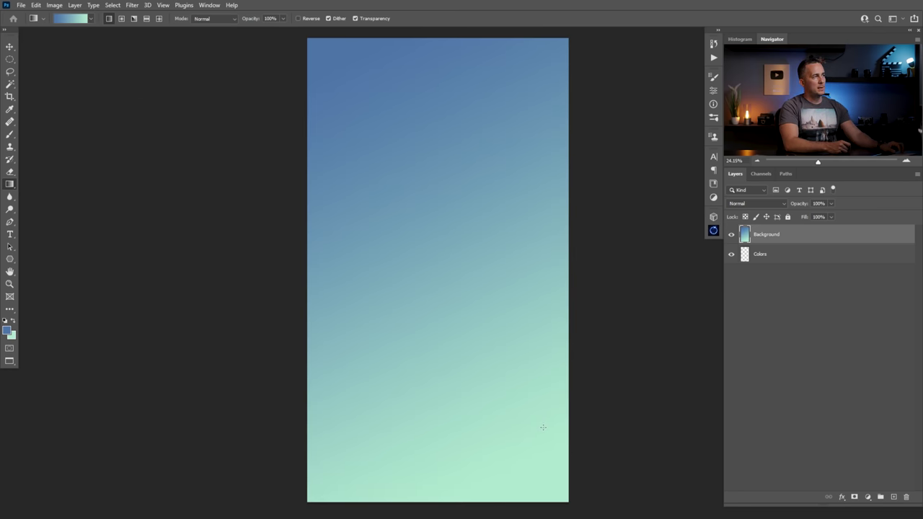
pyautogui.hotkey('ctrl', 'z')
pyautogui.moveTo(385, 51); pyautogui.dragTo(417, 469)
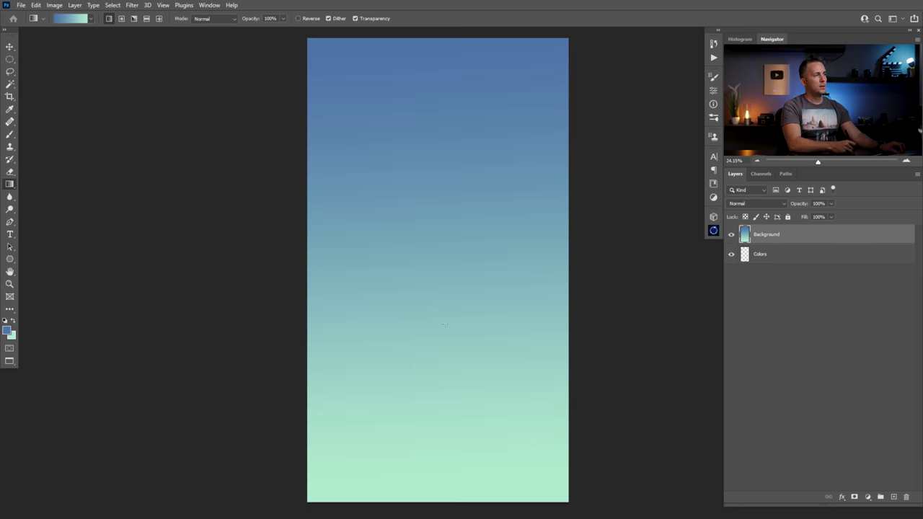
pyautogui.moveTo(426, 173); pyautogui.dragTo(440, 441)
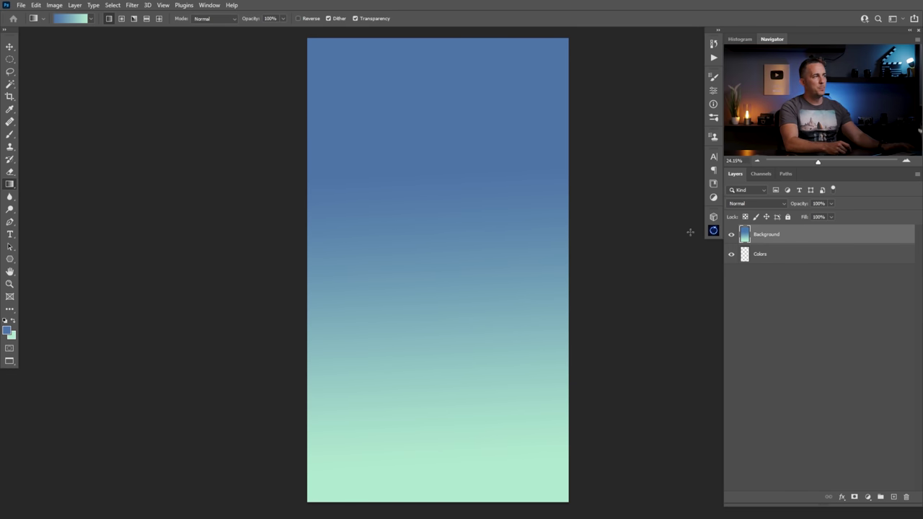
# Step: Add a new layer with a large circular selection in the canvas's upper half, ready for the Gradient tool
pyautogui.click(892, 496)
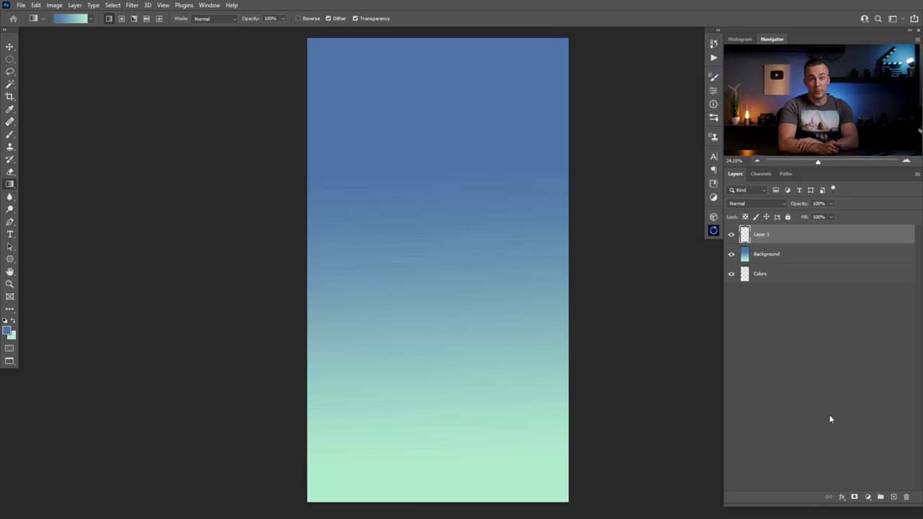
pyautogui.click(9, 60)
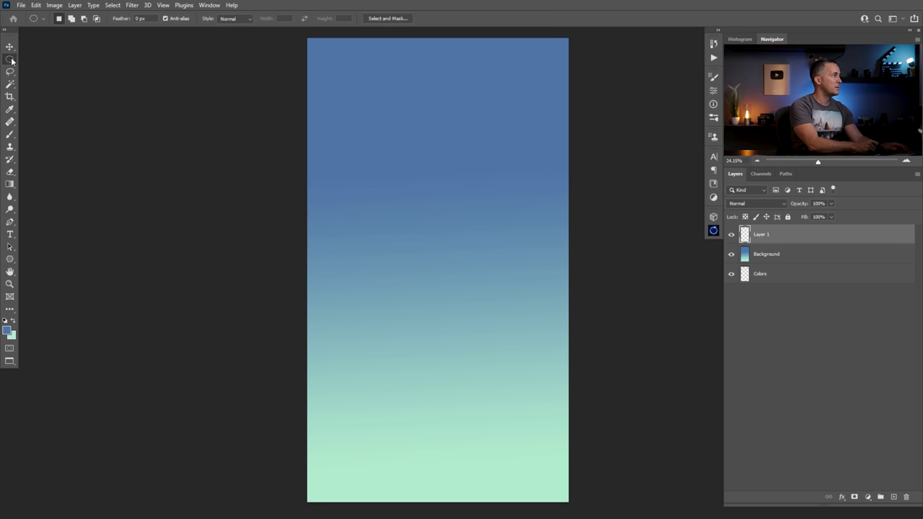
pyautogui.click(54, 68)
pyautogui.moveTo(351, 116); pyautogui.dragTo(567, 366)
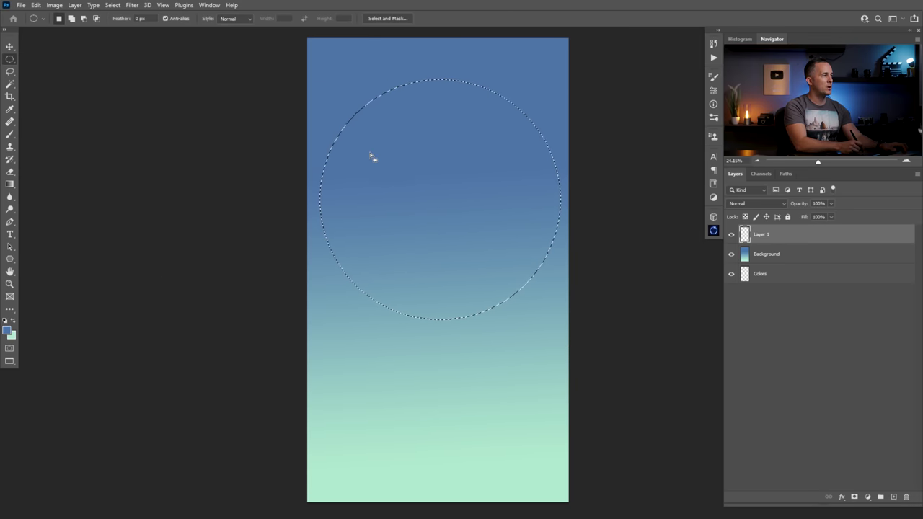
pyautogui.click(10, 184)
pyautogui.moveTo(358, 134); pyautogui.dragTo(455, 227)
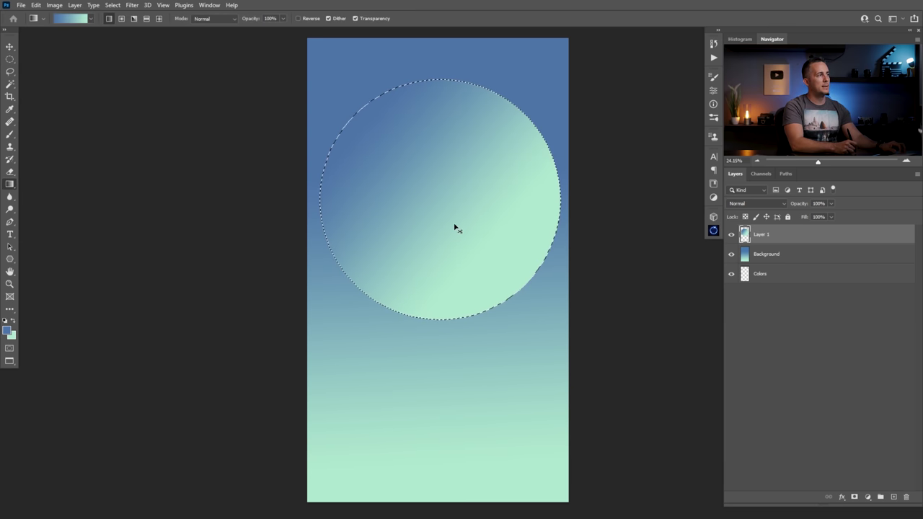
pyautogui.hotkey('ctrl', 'z')
pyautogui.moveTo(386, 145); pyautogui.dragTo(419, 172)
pyautogui.moveTo(535, 287); pyautogui.dragTo(535, 287)
pyautogui.hotkey('ctrl', 'z')
pyautogui.moveTo(416, 177); pyautogui.dragTo(527, 268)
pyautogui.hotkey('ctrl', 'z')
pyautogui.moveTo(381, 153); pyautogui.dragTo(437, 190)
pyautogui.moveTo(510, 266); pyautogui.dragTo(594, 336)
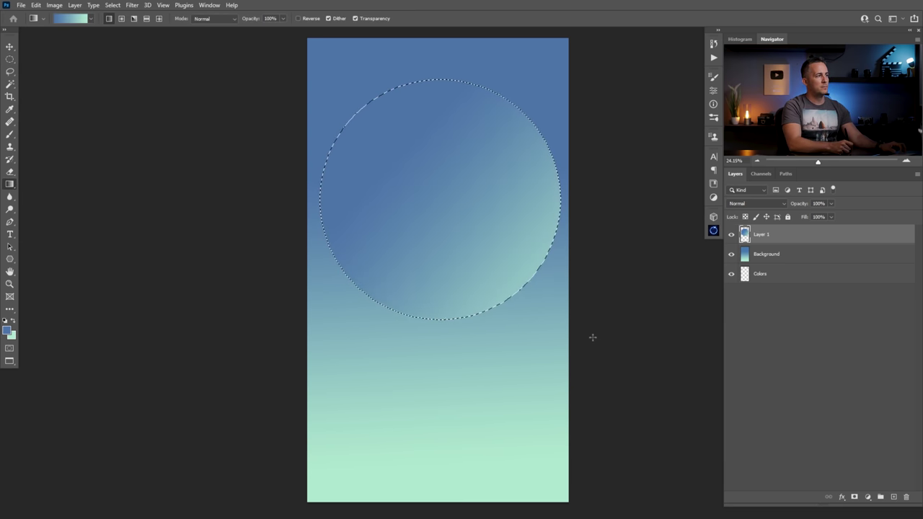
pyautogui.hotkey('ctrl', 'z')
pyautogui.moveTo(426, 181); pyautogui.dragTo(586, 333)
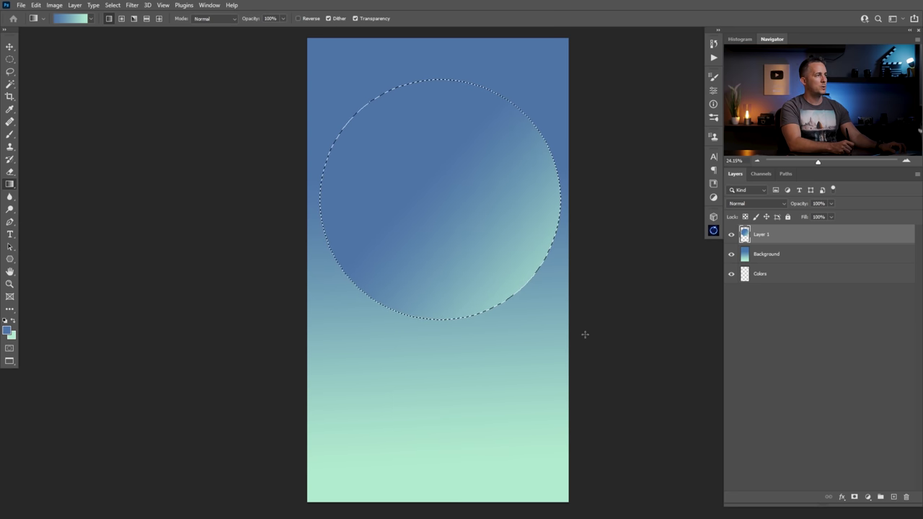
pyautogui.hotkey('ctrl', 'z')
pyautogui.moveTo(388, 145); pyautogui.dragTo(570, 332)
pyautogui.hotkey('ctrl', 'z')
# Step: Fill the circular selection with a diagonal blue-to-mint gradient, then deselect and move the circle partly off the canvas's left edge
pyautogui.moveTo(403, 165); pyautogui.dragTo(598, 325)
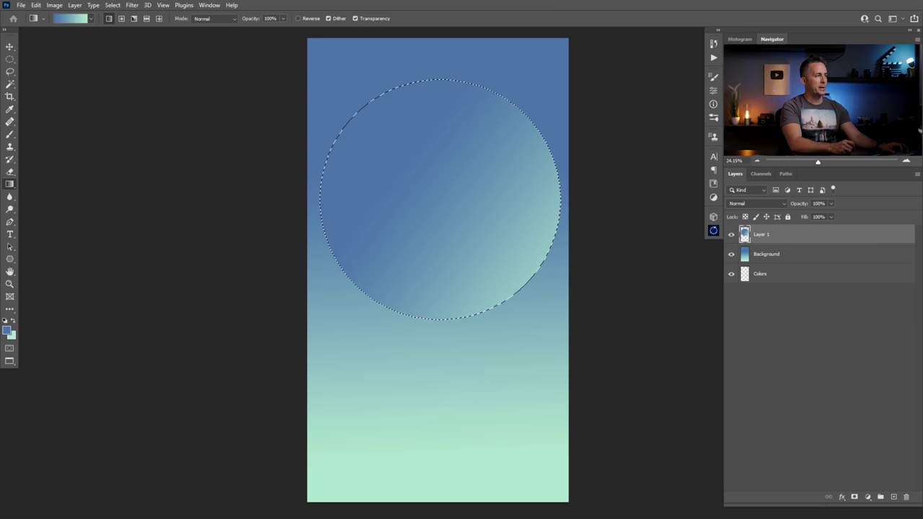
pyautogui.hotkey('ctrl', 'd')
pyautogui.press('v')
pyautogui.moveTo(516, 254); pyautogui.dragTo(448, 236)
# Step: Duplicate the gradient circle and scale the copy to about a quarter size, placing it over the large circle's lower-right edge
pyautogui.press('ctrl')
pyautogui.hotkey('ctrl', 'j')
pyautogui.moveTo(426, 217); pyautogui.dragTo(491, 288)
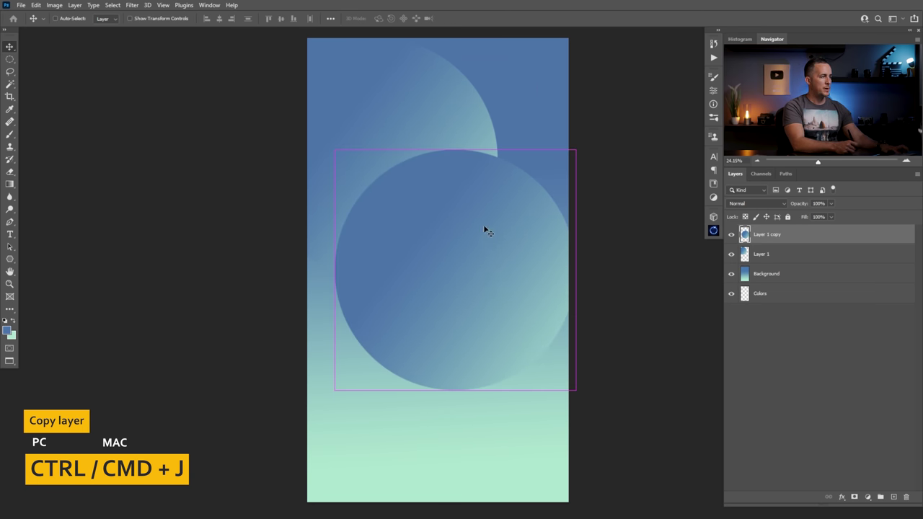
pyautogui.hotkey('ctrl', 't')
pyautogui.moveTo(575, 151); pyautogui.dragTo(484, 241)
pyautogui.moveTo(466, 274); pyautogui.dragTo(503, 204)
pyautogui.press('Return')
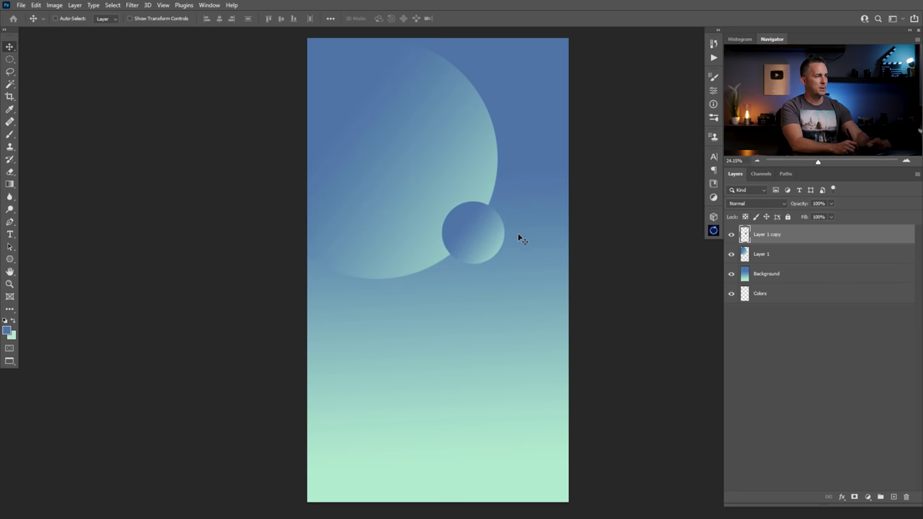
# Step: Rename the large circle's layer "Planet" and the small circle's layer "Moon"
pyautogui.doubleClick(763, 254)
pyautogui.write('Planet')
pyautogui.press('Return')
pyautogui.doubleClick(768, 235)
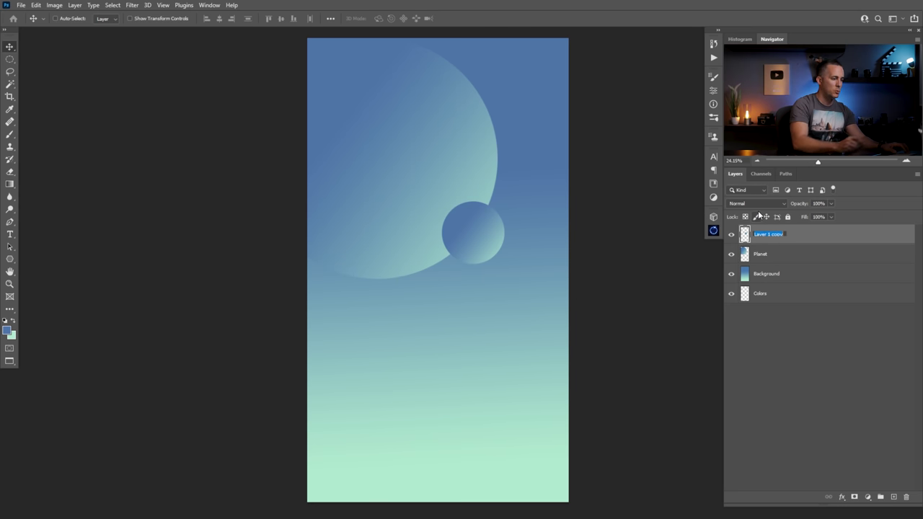
pyautogui.write('Moon')
pyautogui.press('Return')
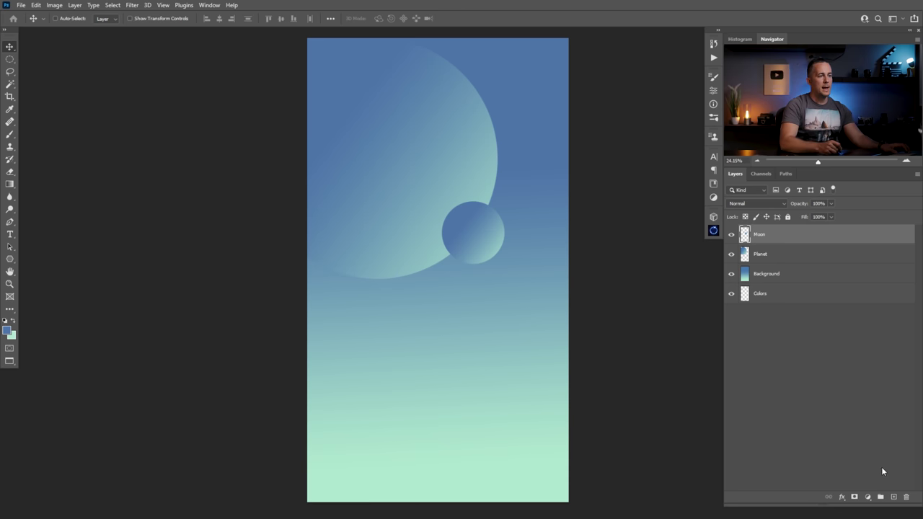
# Step: Add a layer mask to Moon and paint small black crater spots on it with the Hard Round Pressure Size brush
pyautogui.click(854, 497)
pyautogui.press('b')
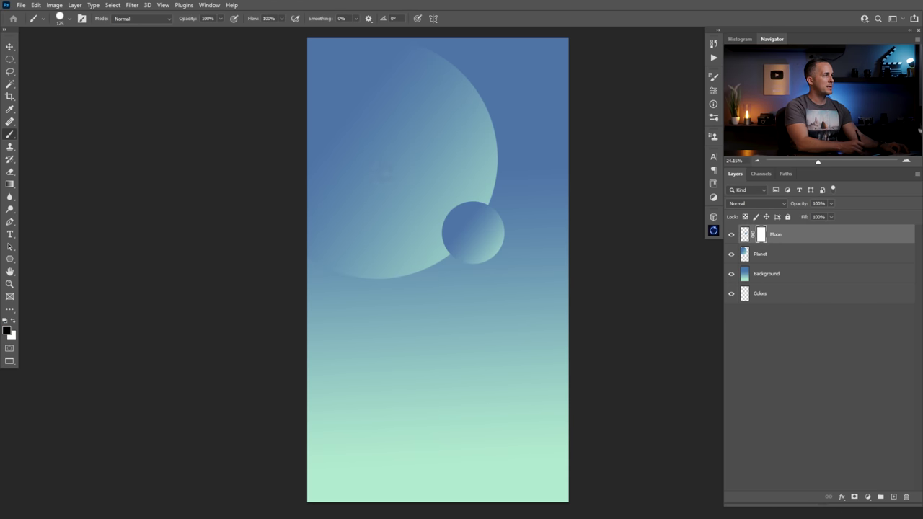
pyautogui.rightClick(395, 167)
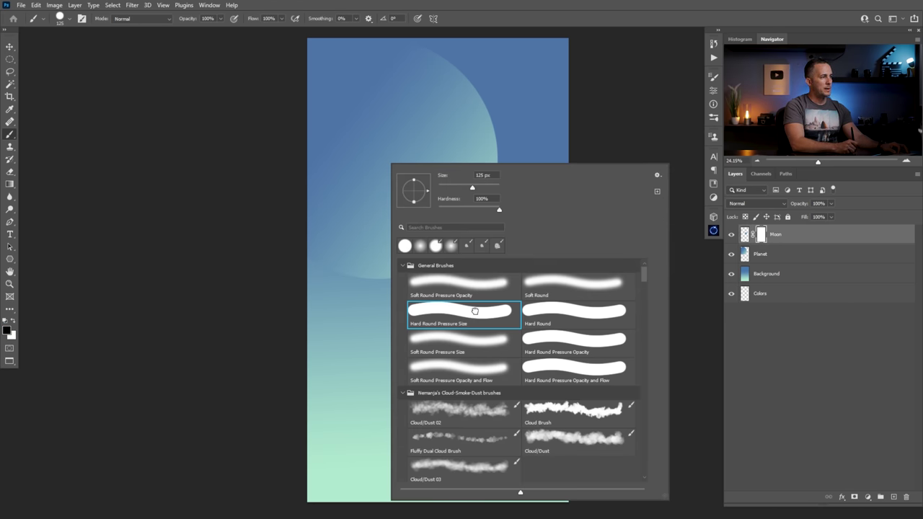
pyautogui.click(250, 290)
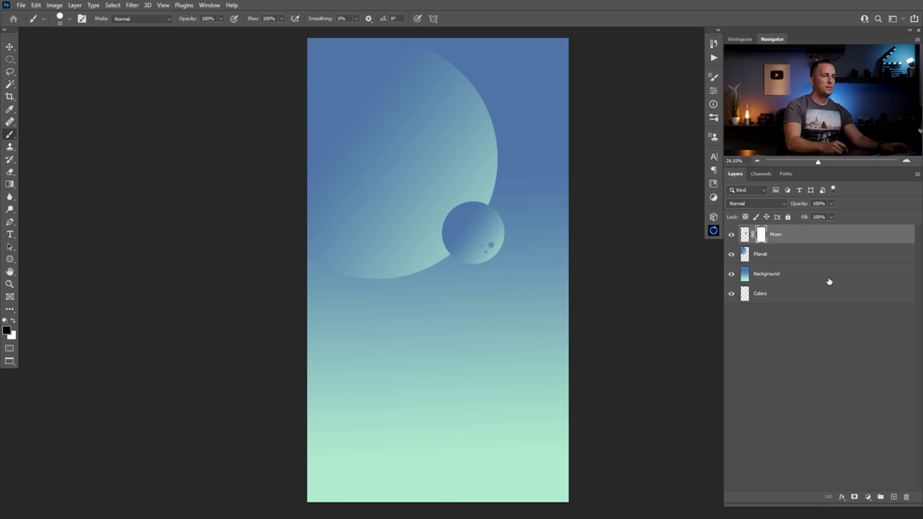
# Step: Add a new layer named "Comets" directly above the Planet layer
pyautogui.click(816, 257)
pyautogui.click(894, 496)
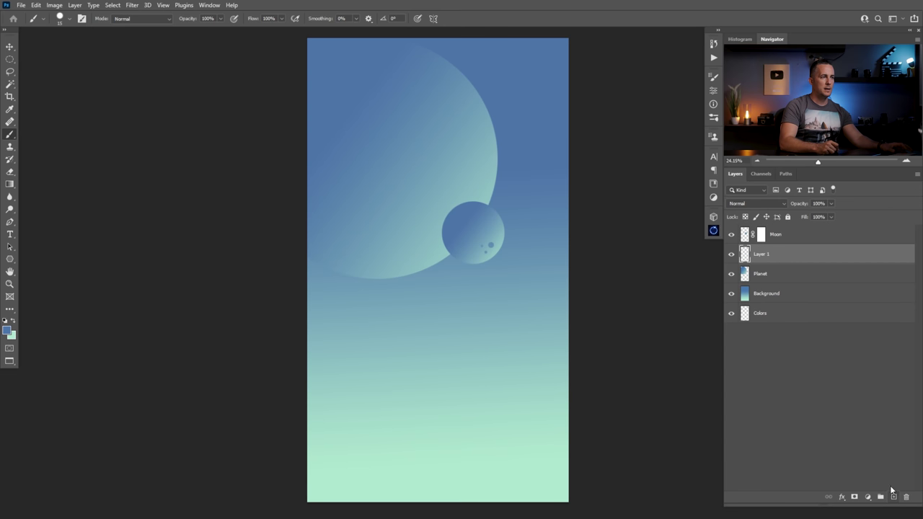
pyautogui.doubleClick(765, 254)
pyautogui.write('Comets')
pyautogui.press('Return')
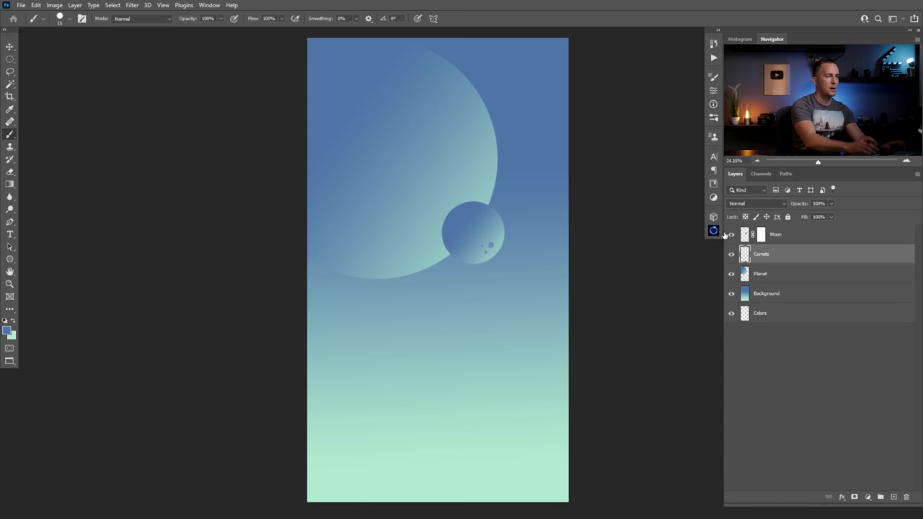
# Step: Paint a thin straight white diagonal line across the planet on the Comets layer, rising from the canvas's left edge
pyautogui.press('x')
pyautogui.press('d')
pyautogui.press('x')
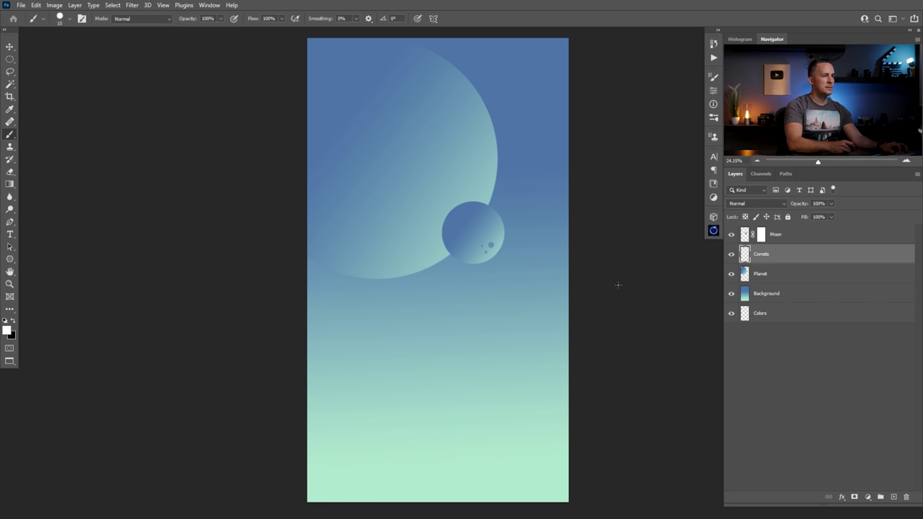
pyautogui.click(732, 234)
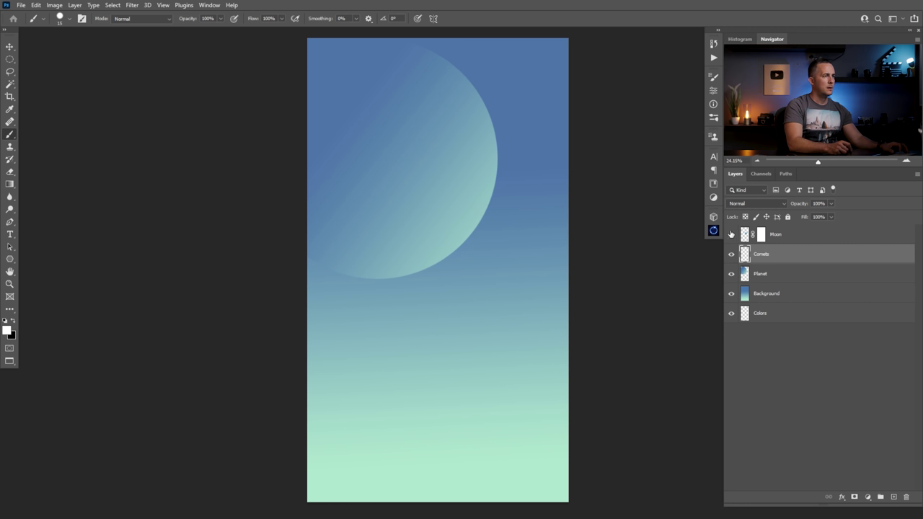
pyautogui.click(731, 235)
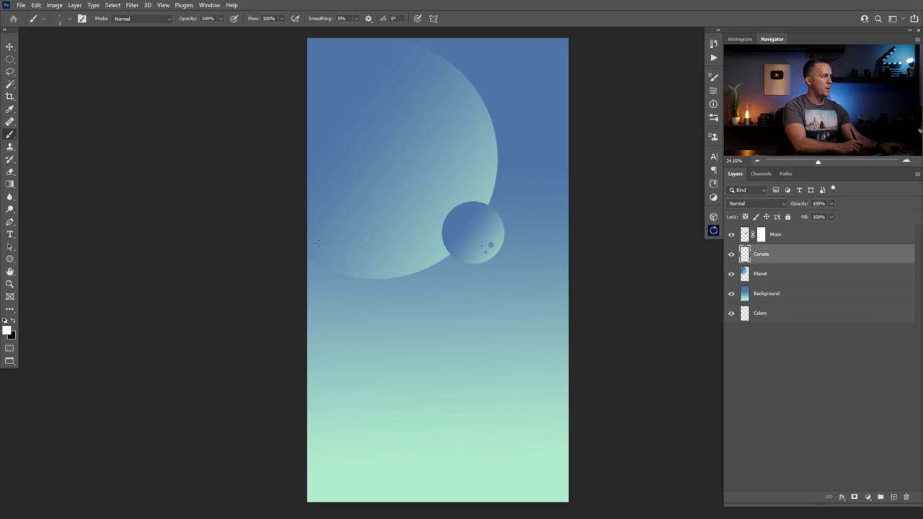
pyautogui.keyDown('shift'); pyautogui.click(463, 149); pyautogui.keyUp('shift')
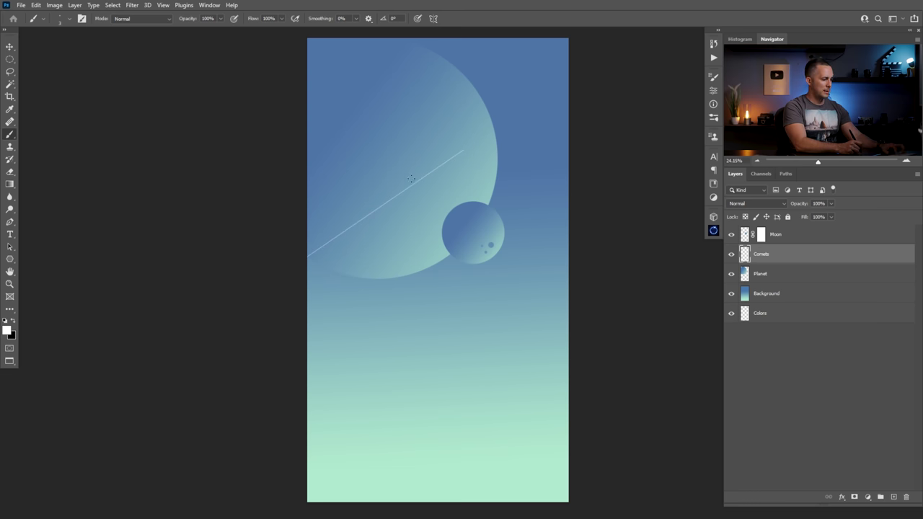
# Step: Duplicate the comet line and place the copy higher up, running off the canvas's top edge
pyautogui.press('v')
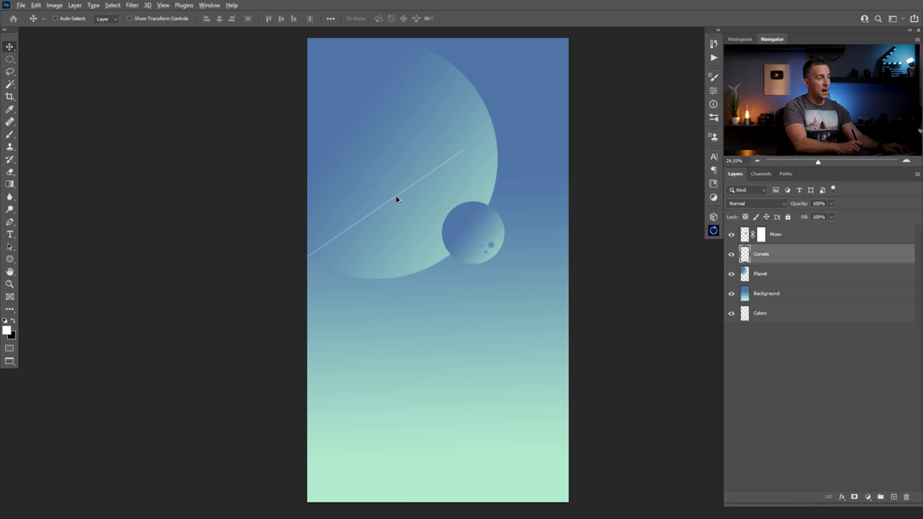
pyautogui.moveTo(412, 187); pyautogui.dragTo(458, 85)
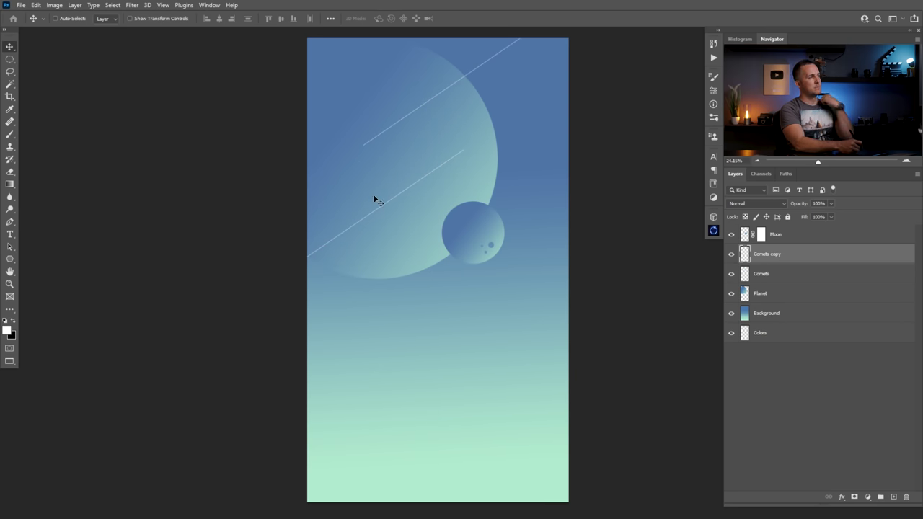
# Step: Paint a small glowing white head at the upper comet's lower end with the 9 px Soft Round Pressure Opacity brush at 20% opacity
pyautogui.press('b')
pyautogui.scroll(3, 360, 155)
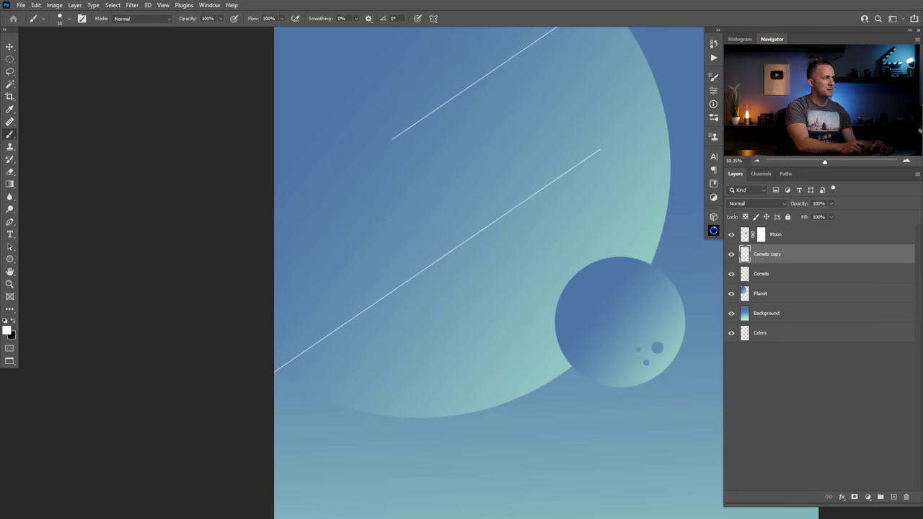
pyautogui.press(']')
pyautogui.press(']')
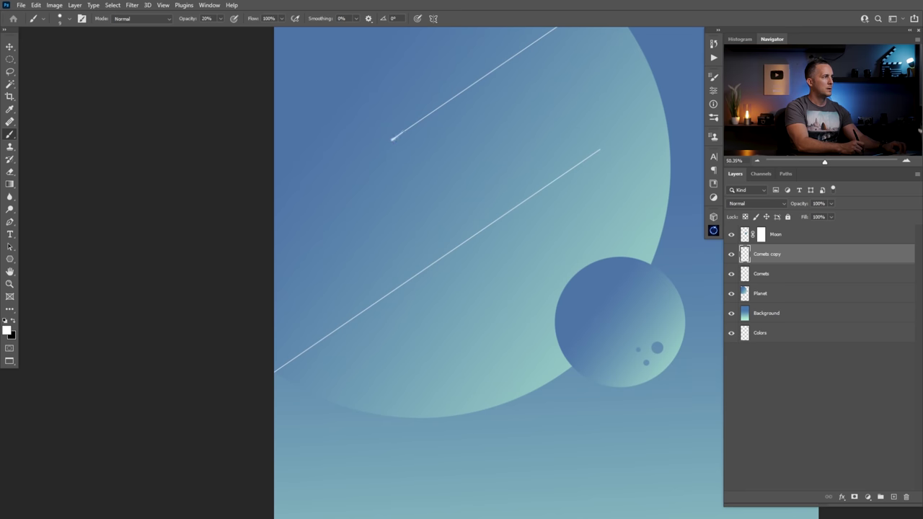
pyautogui.scroll(3, 393, 139)
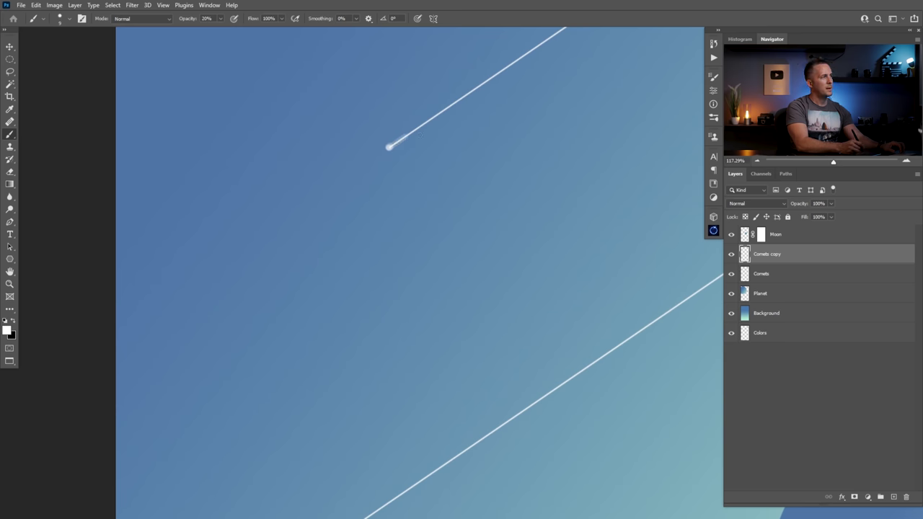
pyautogui.rightClick(404, 142)
pyautogui.click(462, 265)
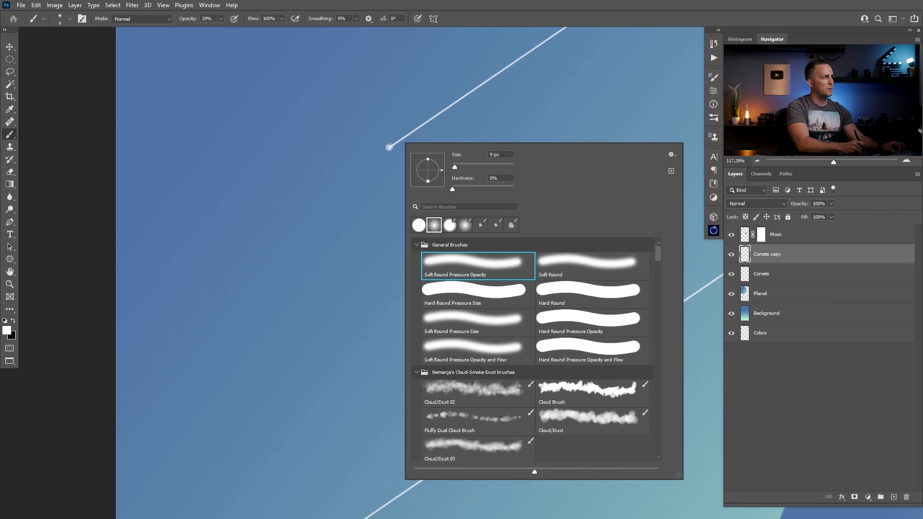
pyautogui.click(390, 147)
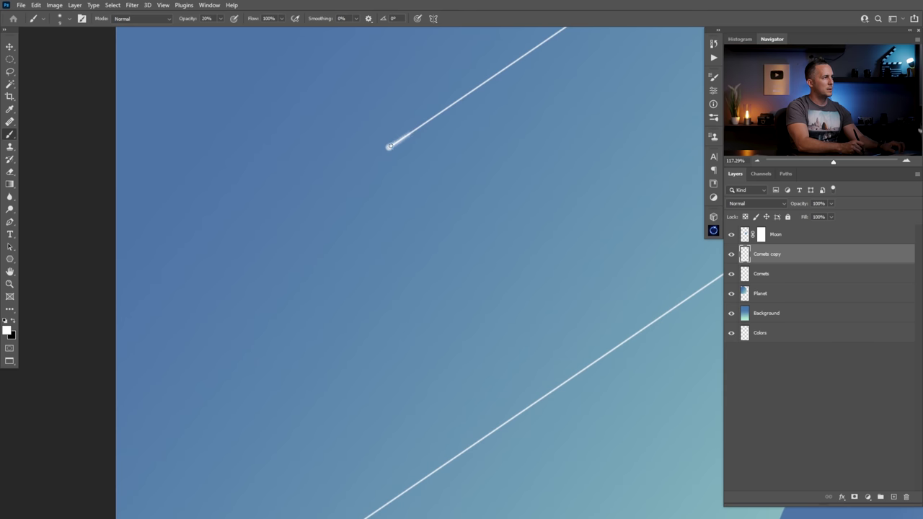
# Step: Move the comet line on the Comets copy layer slightly up, and shift the lower comet line on the Comets layer slightly up
pyautogui.scroll(-8, 383, 180)
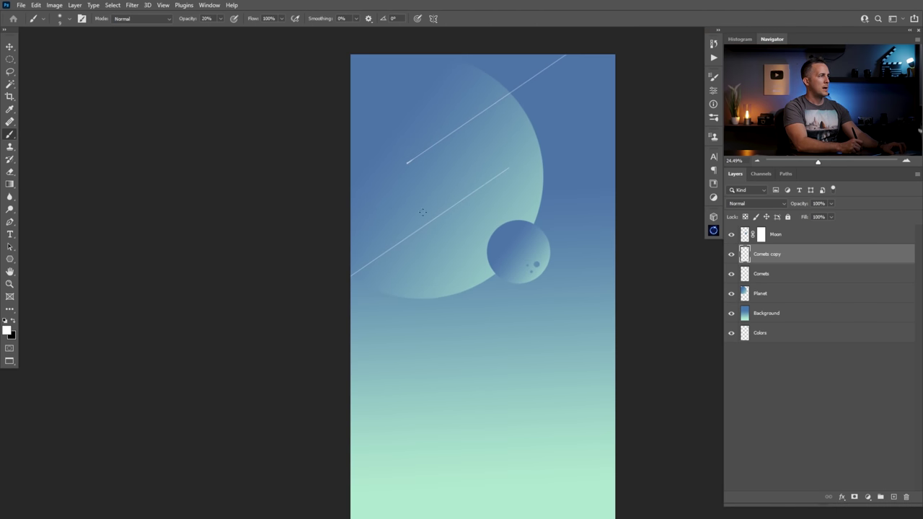
pyautogui.scroll(2, 435, 161)
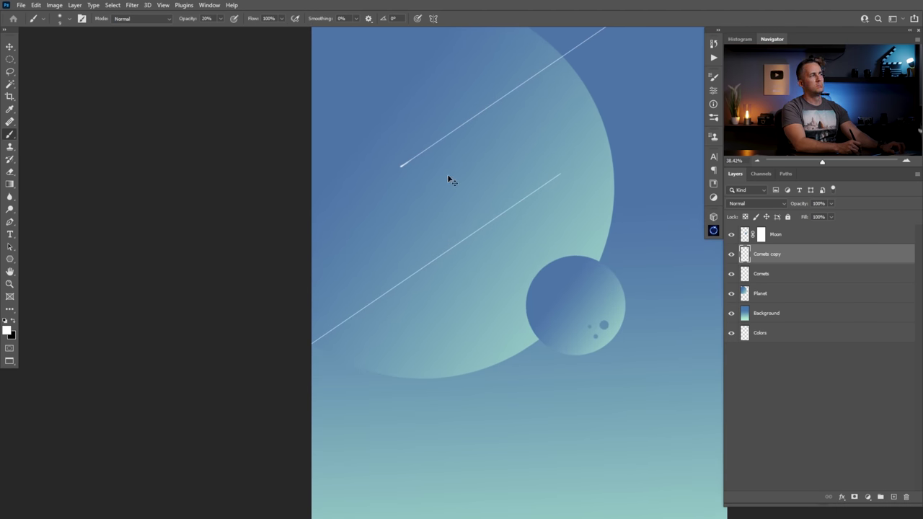
pyautogui.scroll(3, 435, 159)
pyautogui.scroll(-3, 413, 173)
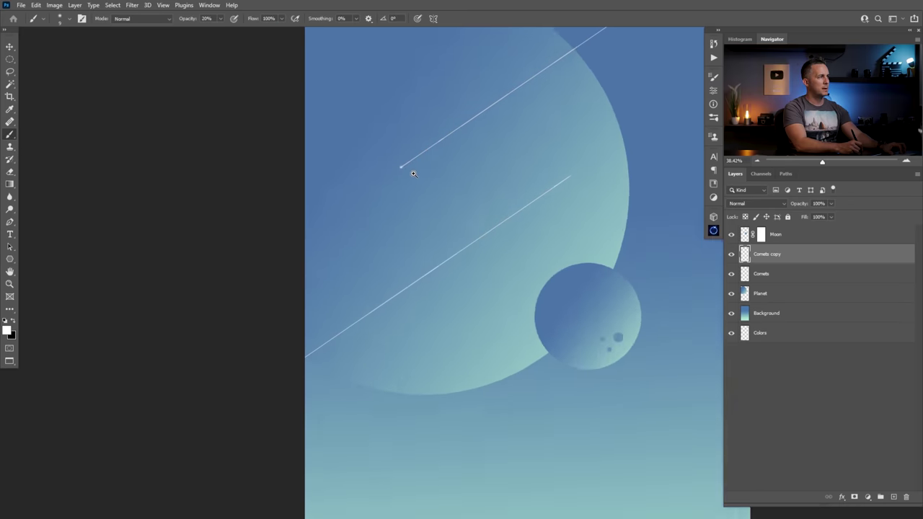
pyautogui.scroll(-1, 413, 173)
pyautogui.scroll(-1, 418, 254)
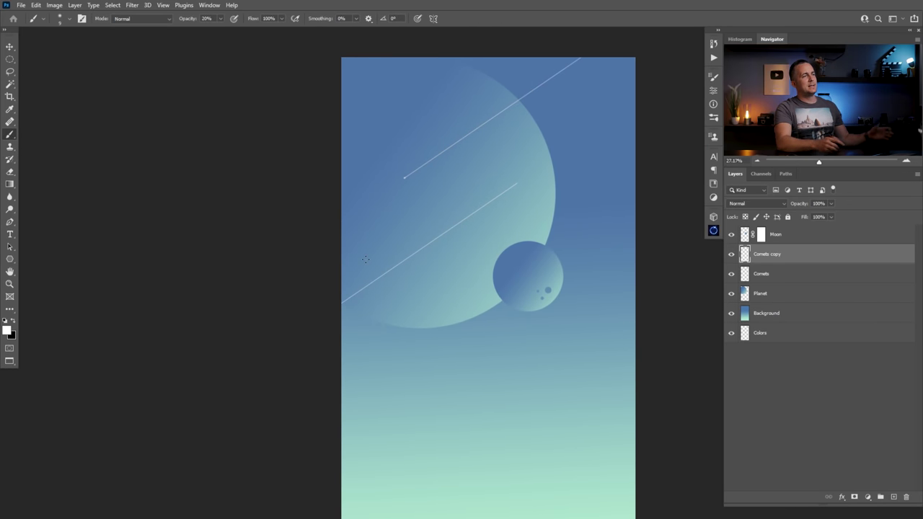
pyautogui.press('v')
pyautogui.moveTo(424, 183)
pyautogui.mouseDown()
pyautogui.moveTo(427, 191)
pyautogui.moveTo(431, 174)
pyautogui.mouseUp()
pyautogui.press('ctrl')
pyautogui.keyDown('ctrl'); pyautogui.click(422, 252); pyautogui.keyUp('ctrl')
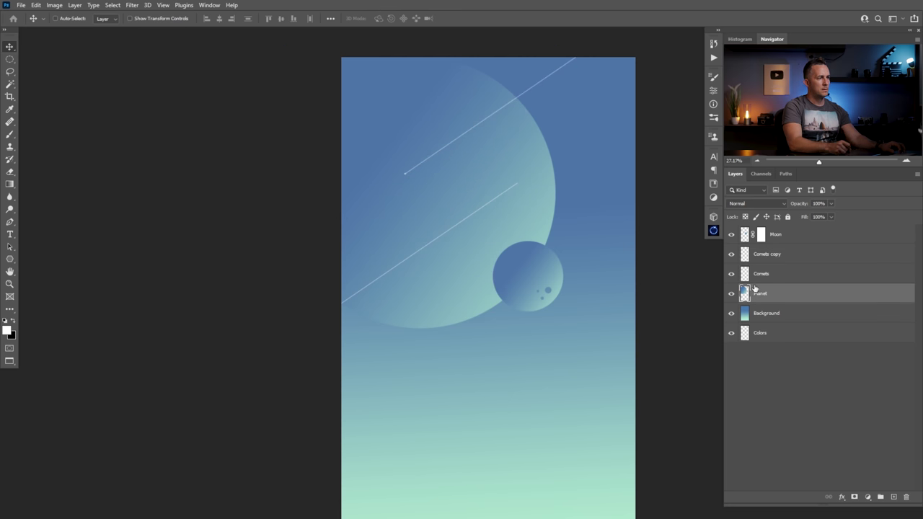
pyautogui.click(764, 255)
pyautogui.click(772, 273)
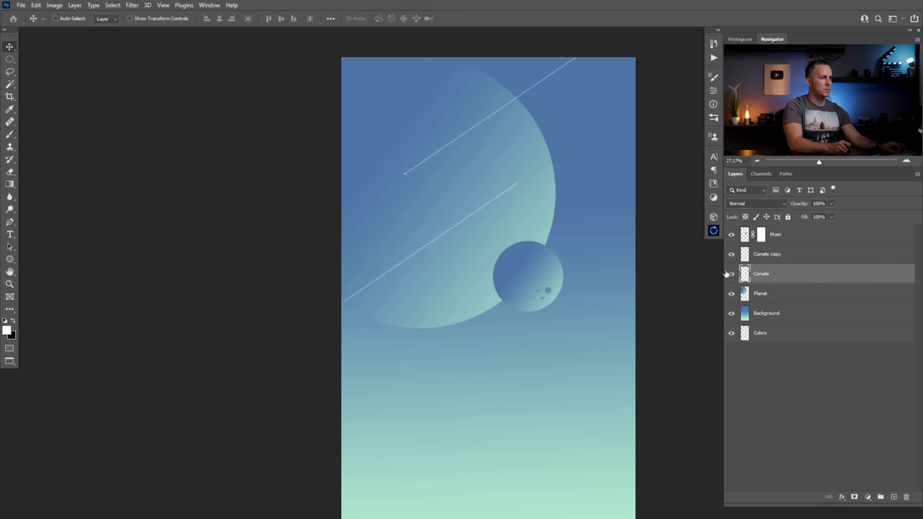
pyautogui.moveTo(458, 253); pyautogui.dragTo(450, 238)
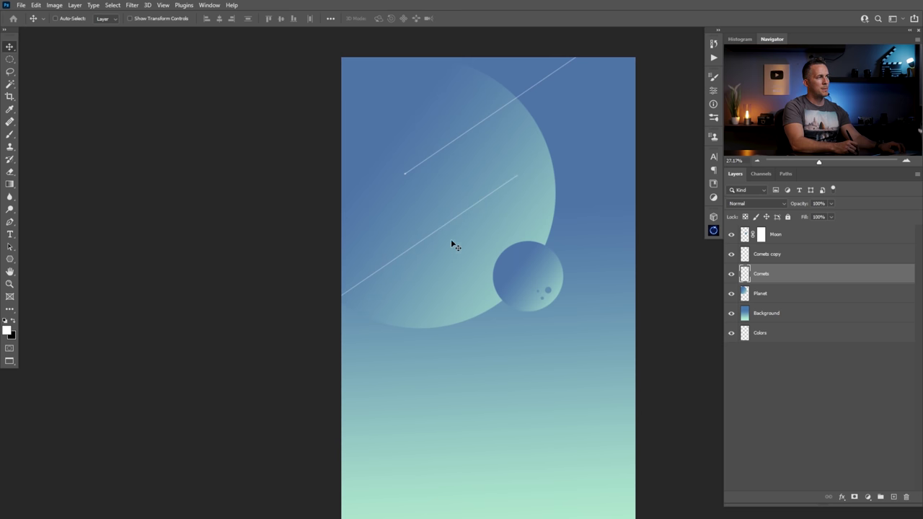
# Step: Add a new layer above Moon and render a Redwood tree on it with the Tree filter
pyautogui.scroll(-2, 430, 233)
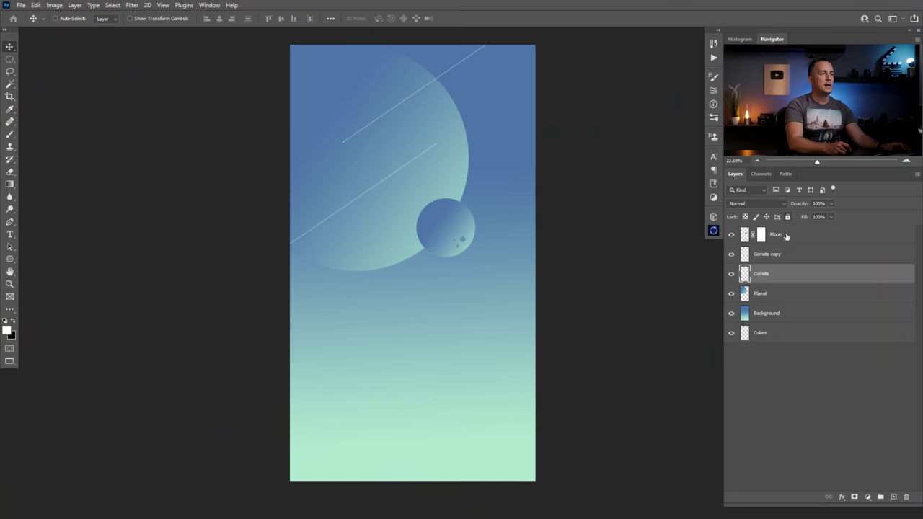
pyautogui.click(786, 236)
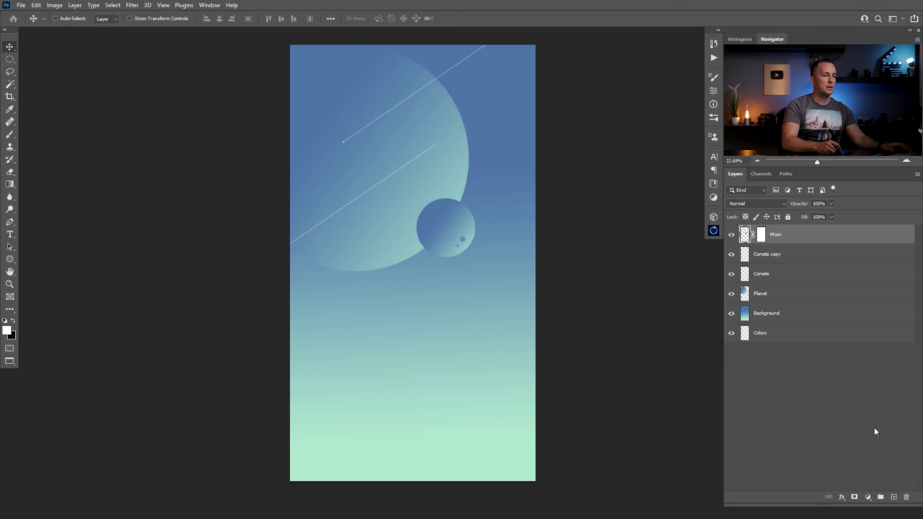
pyautogui.click(892, 497)
pyautogui.click(131, 5)
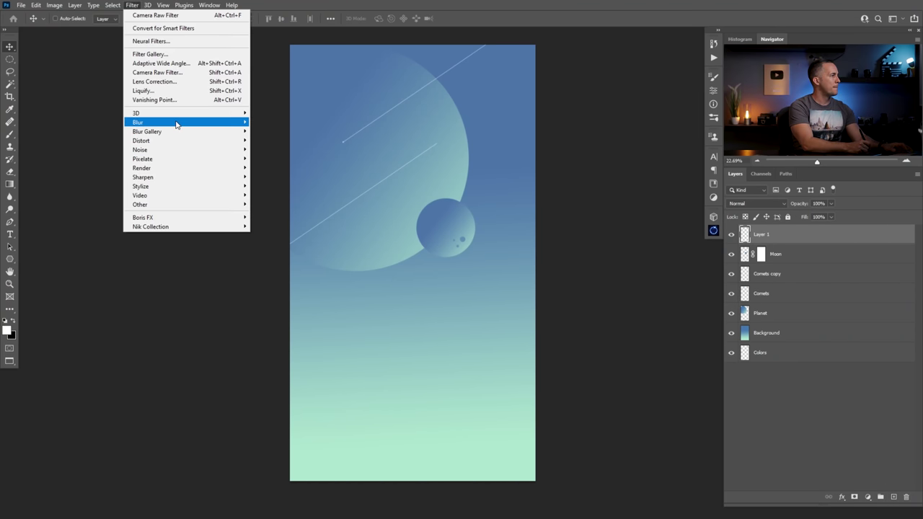
pyautogui.moveTo(177, 168)
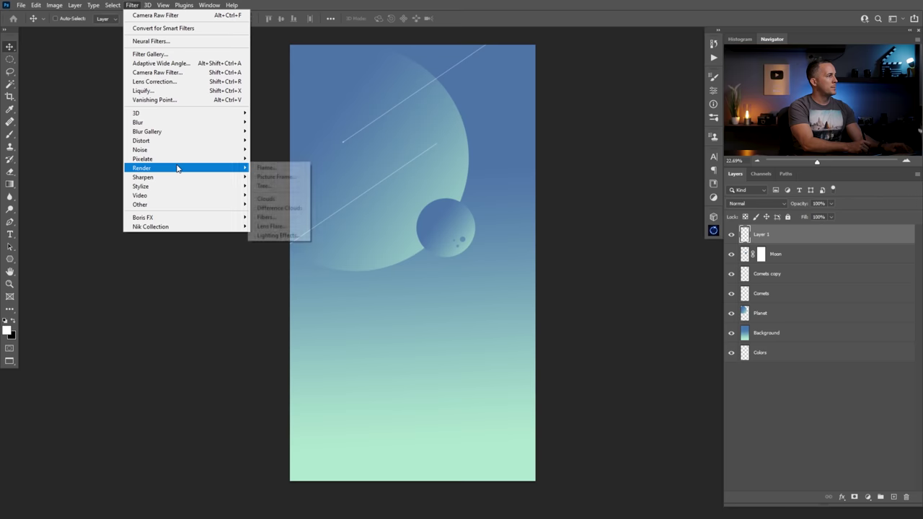
pyautogui.click(264, 186)
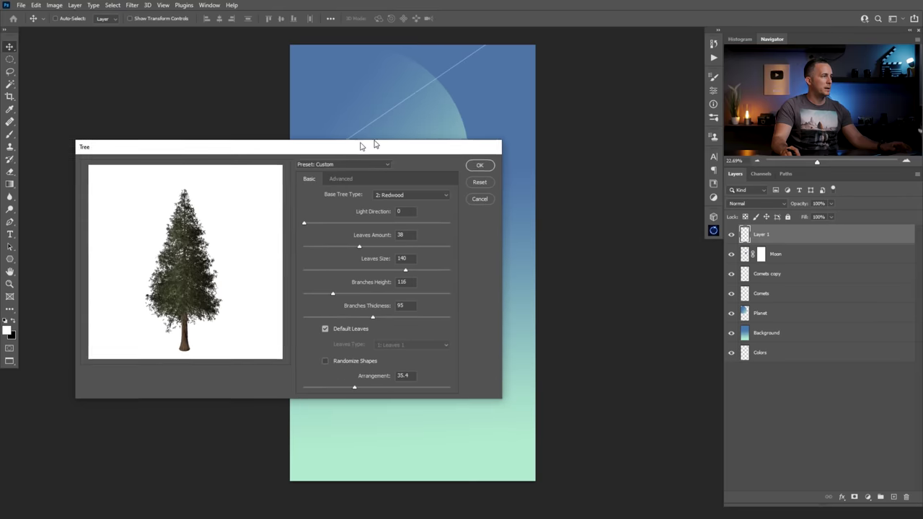
pyautogui.moveTo(361, 144); pyautogui.dragTo(497, 112)
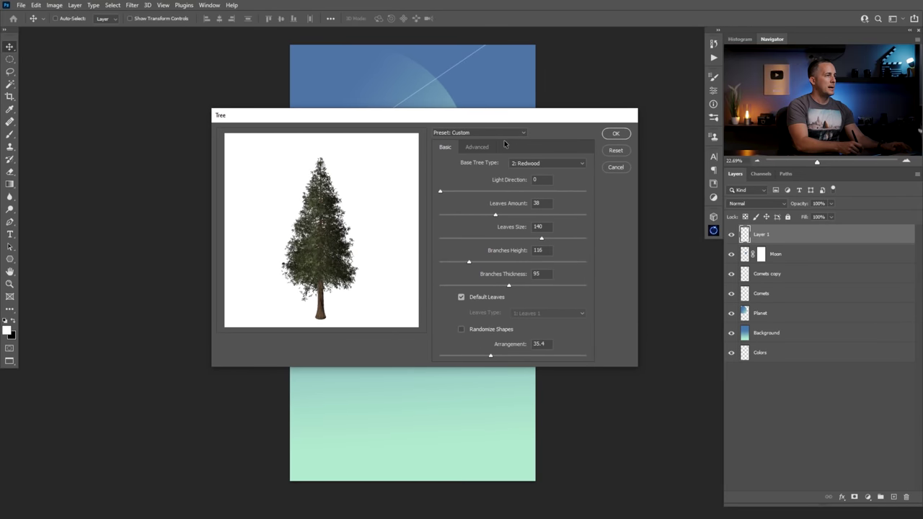
pyautogui.click(527, 164)
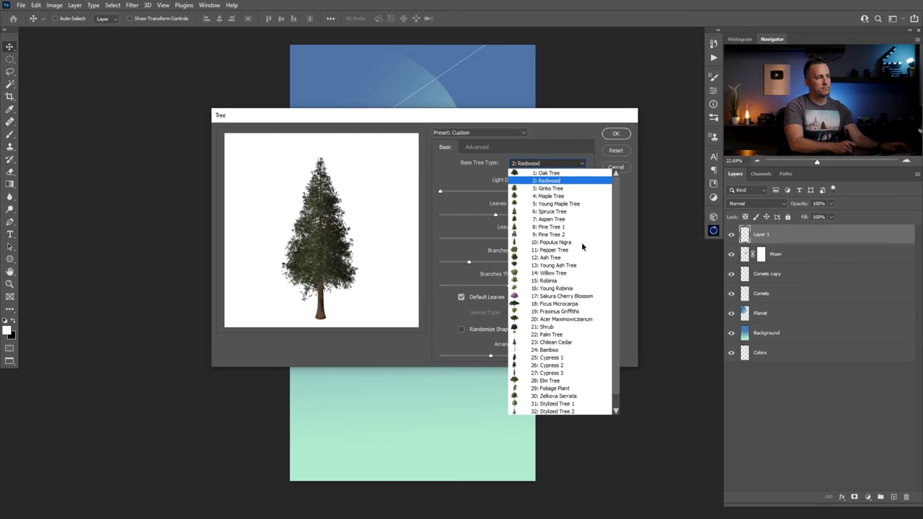
pyautogui.click(556, 182)
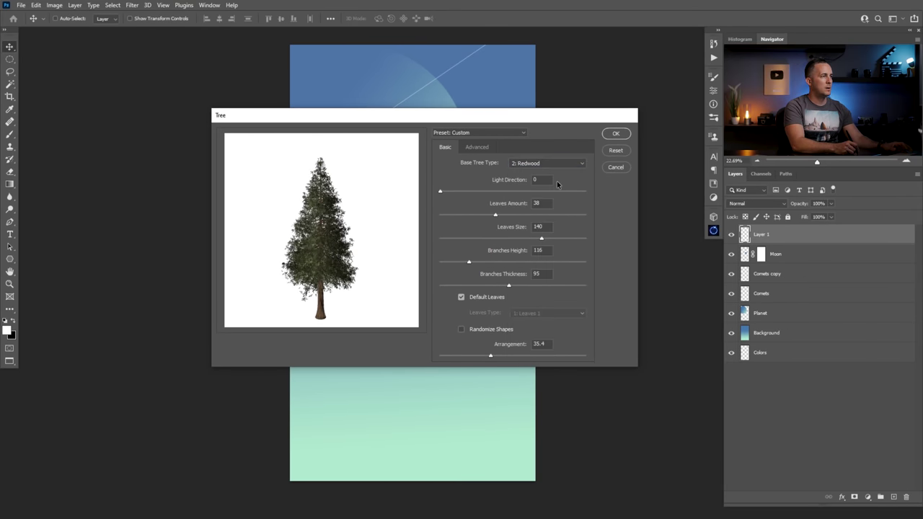
pyautogui.click(615, 133)
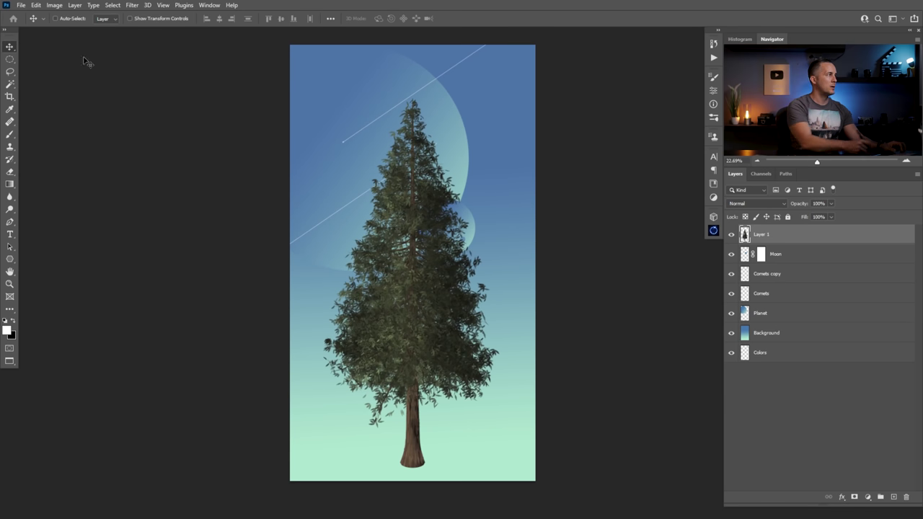
# Step: Darken the tree to a black silhouette with a Levels adjustment, setting the black input level to 196
pyautogui.click(54, 5)
pyautogui.moveTo(114, 29)
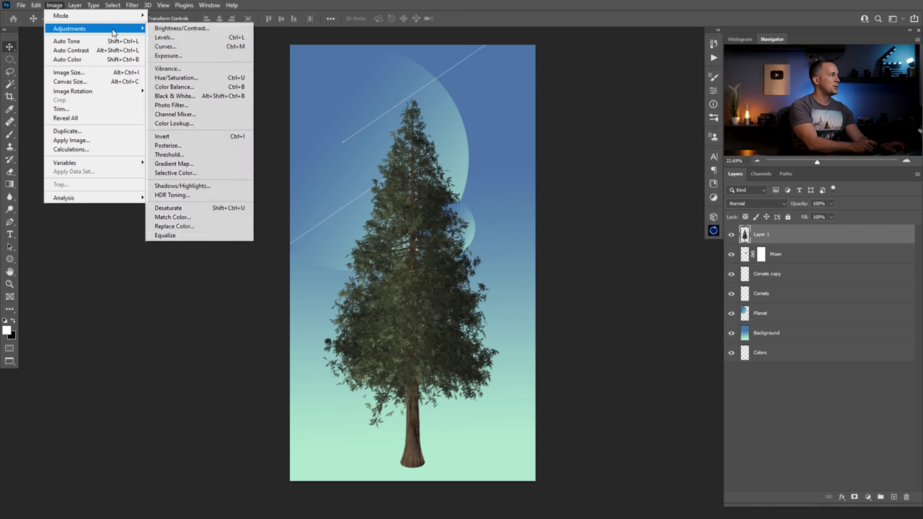
pyautogui.click(176, 41)
pyautogui.moveTo(600, 382); pyautogui.dragTo(693, 384)
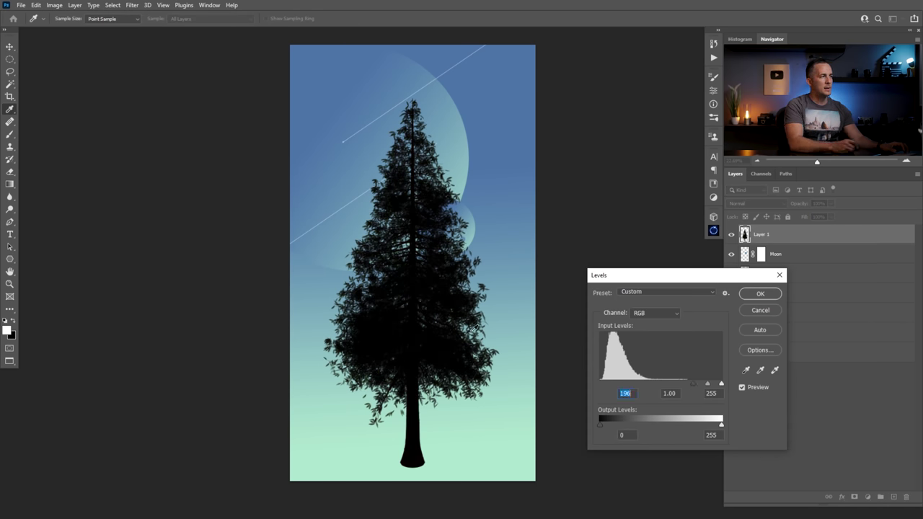
pyautogui.click(758, 295)
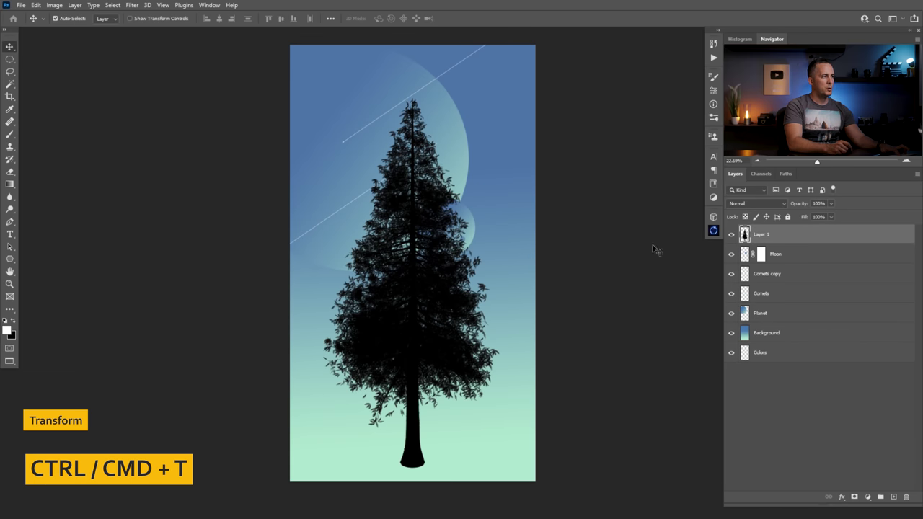
# Step: Scale the tree to about 43% at the canvas's lower-left edge, and duplicate it seven times into an uneven row across the canvas
pyautogui.hotkey('ctrl', 't')
pyautogui.moveTo(417, 101); pyautogui.dragTo(320, 352)
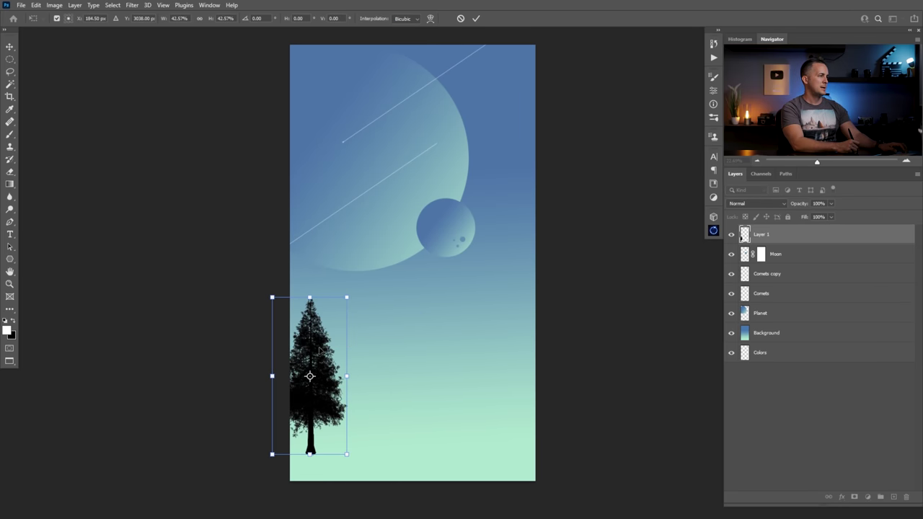
pyautogui.press('Return')
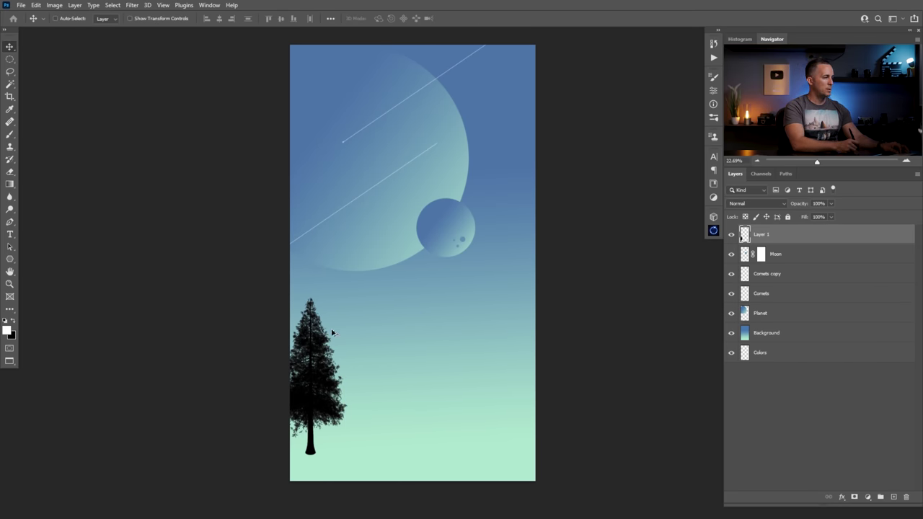
pyautogui.moveTo(318, 383); pyautogui.dragTo(455, 397)
pyautogui.moveTo(455, 397); pyautogui.dragTo(516, 359)
pyautogui.moveTo(516, 359); pyautogui.dragTo(535, 416)
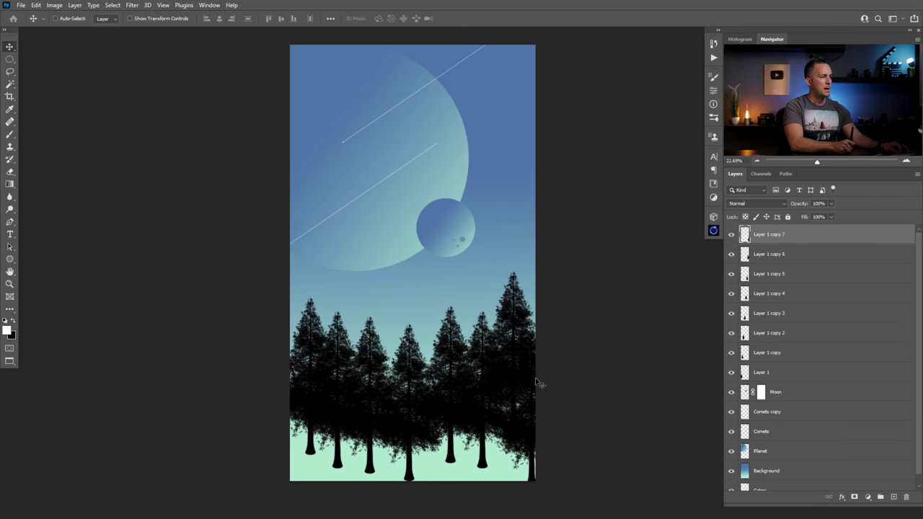
# Step: Transform the third tree from the left to about 78% width and 112% height, and shift it slightly towards the second tree
pyautogui.keyDown('ctrl'); pyautogui.click(372, 357); pyautogui.keyUp('ctrl')
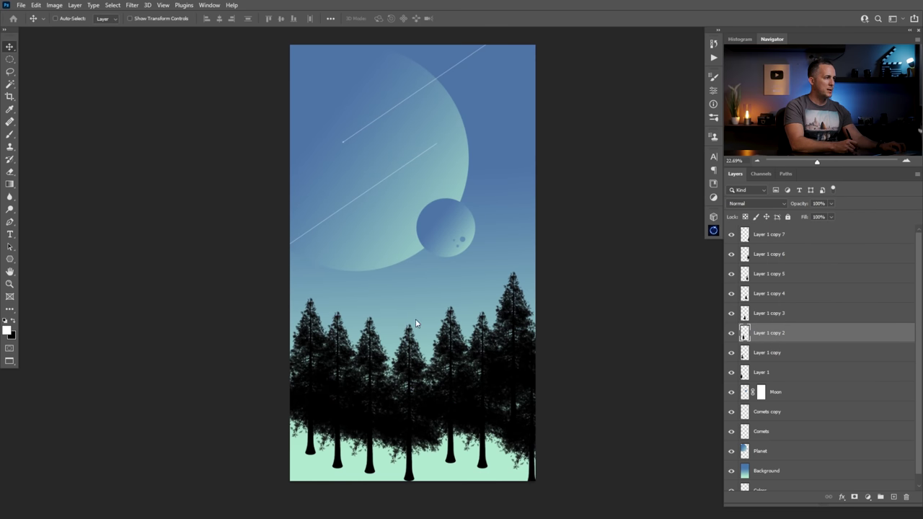
pyautogui.hotkey('ctrl', 't')
pyautogui.moveTo(406, 395); pyautogui.dragTo(389, 395)
pyautogui.moveTo(360, 316); pyautogui.dragTo(360, 291)
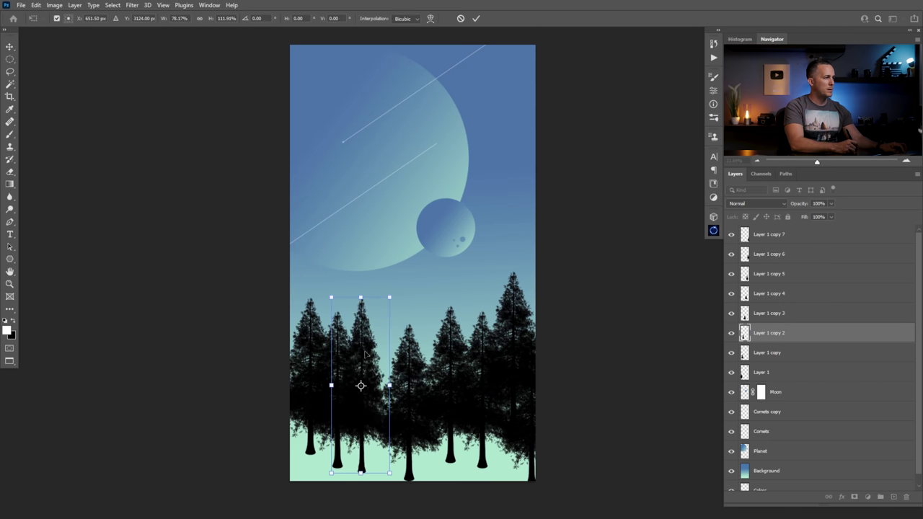
pyautogui.moveTo(368, 354); pyautogui.dragTo(370, 357)
pyautogui.press('Return')
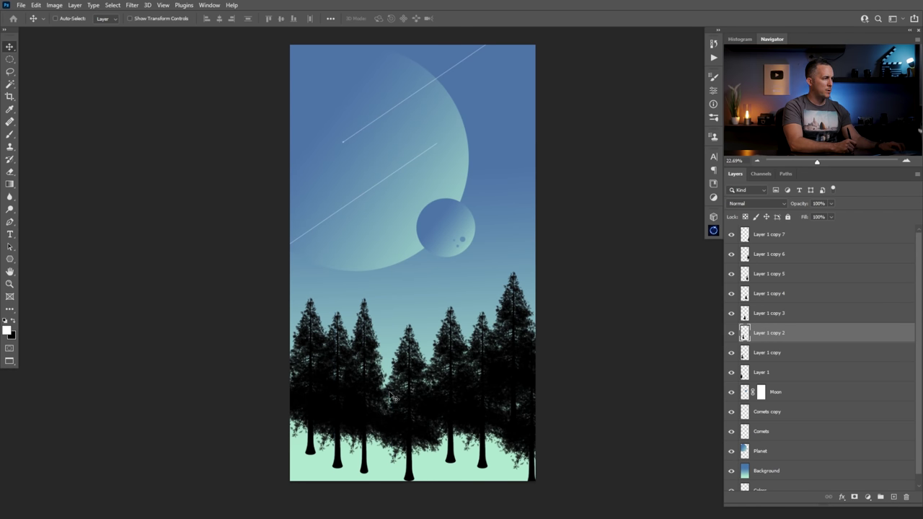
# Step: Move the fourth tree from the left slightly closer to the third tree
pyautogui.moveTo(411, 404); pyautogui.dragTo(404, 403)
pyautogui.press('ctrl')
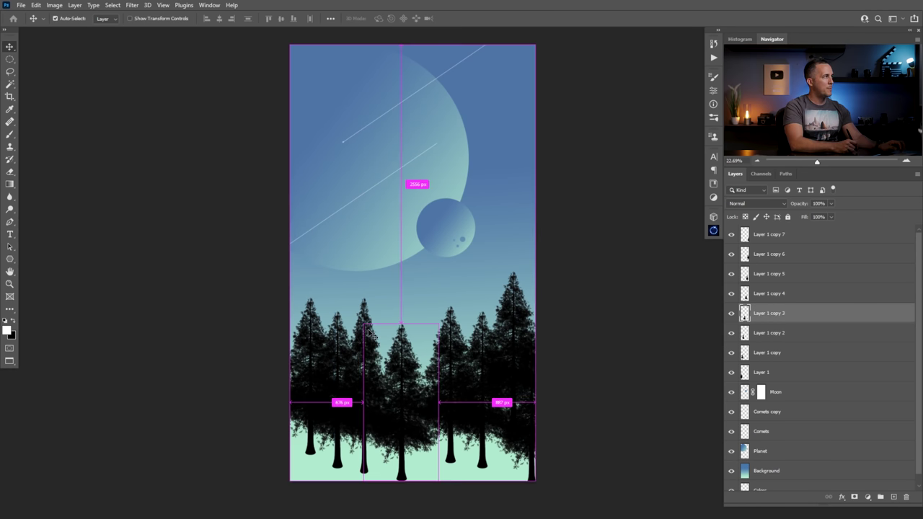
pyautogui.click(457, 358)
pyautogui.click(482, 361)
pyautogui.click(412, 365)
pyautogui.press('ctrl')
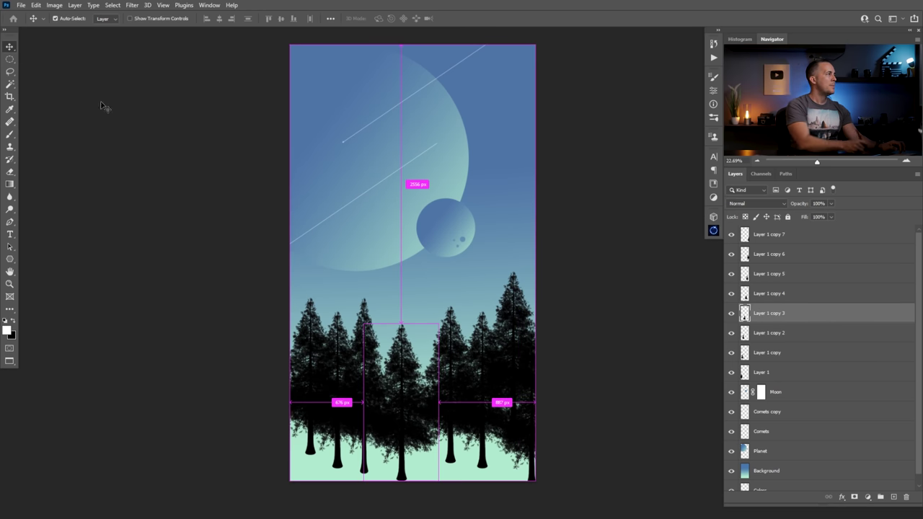
pyautogui.click(61, 20)
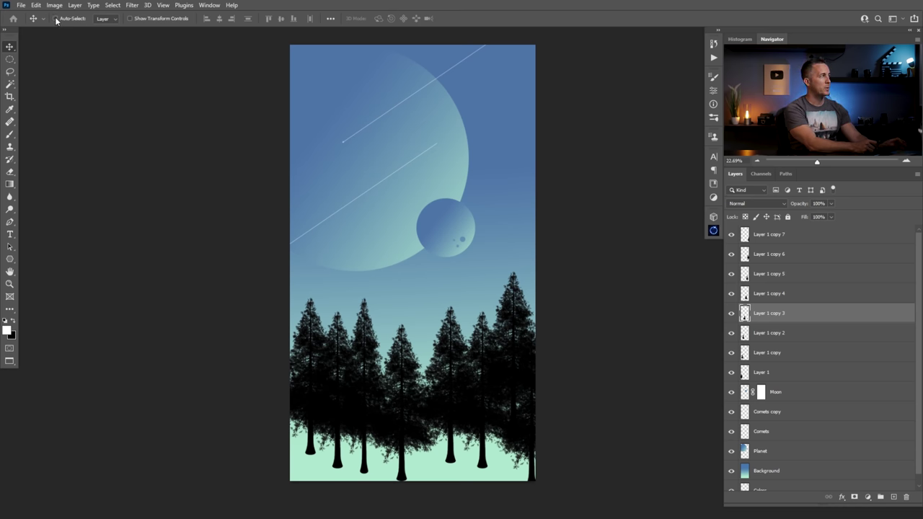
# Step: Try moving the second tree slightly up and the sixth tree up and to the left, and undo both moves
pyautogui.click(459, 335)
pyautogui.moveTo(338, 331)
pyautogui.mouseDown()
pyautogui.moveTo(343, 280)
pyautogui.moveTo(347, 318)
pyautogui.mouseUp()
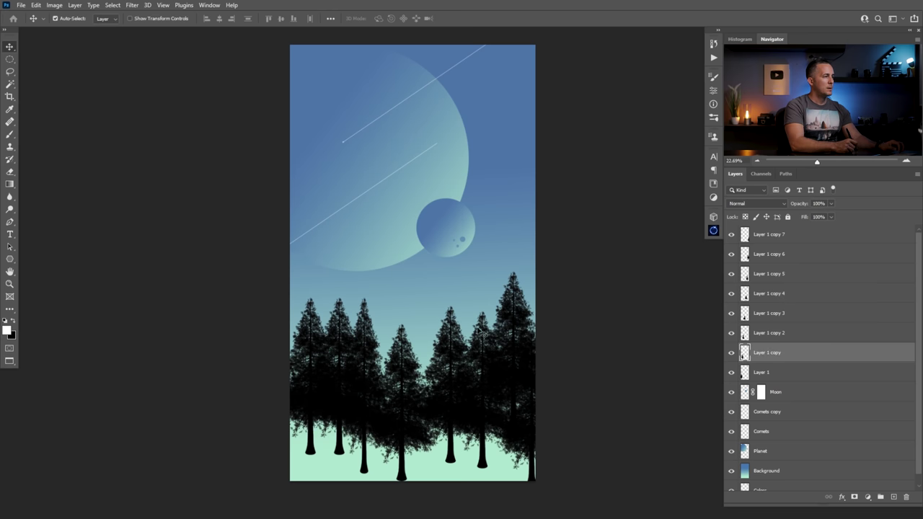
pyautogui.hotkey('ctrl', 'z')
pyautogui.moveTo(486, 339); pyautogui.dragTo(447, 291)
pyautogui.hotkey('ctrl', 'z')
pyautogui.hotkey('ctrl', 'z')
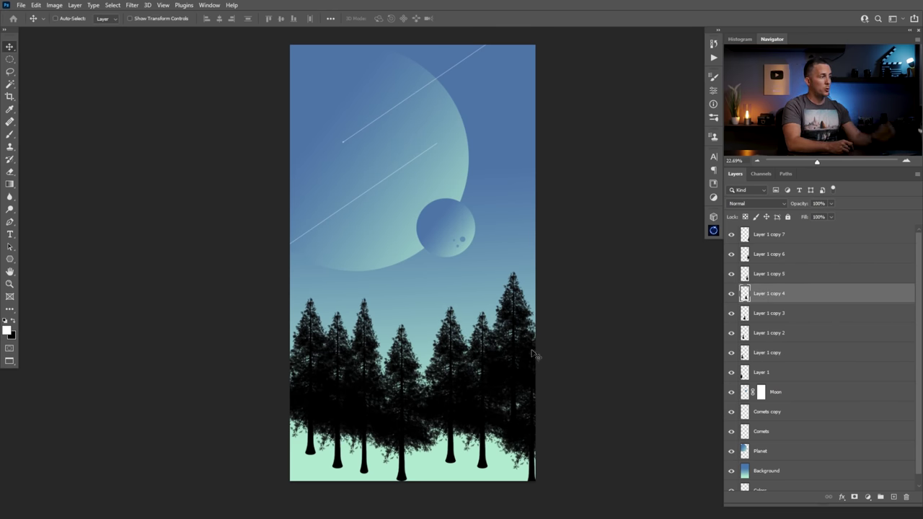
# Step: Free-transform the tall tree near the canvas's right edge so that it stands slightly higher
pyautogui.moveTo(532, 382); pyautogui.dragTo(482, 353)
pyautogui.hotkey('ctrl', 't')
pyautogui.moveTo(510, 268); pyautogui.dragTo(509, 248)
pyautogui.moveTo(506, 307); pyautogui.dragTo(509, 322)
pyautogui.press('Return')
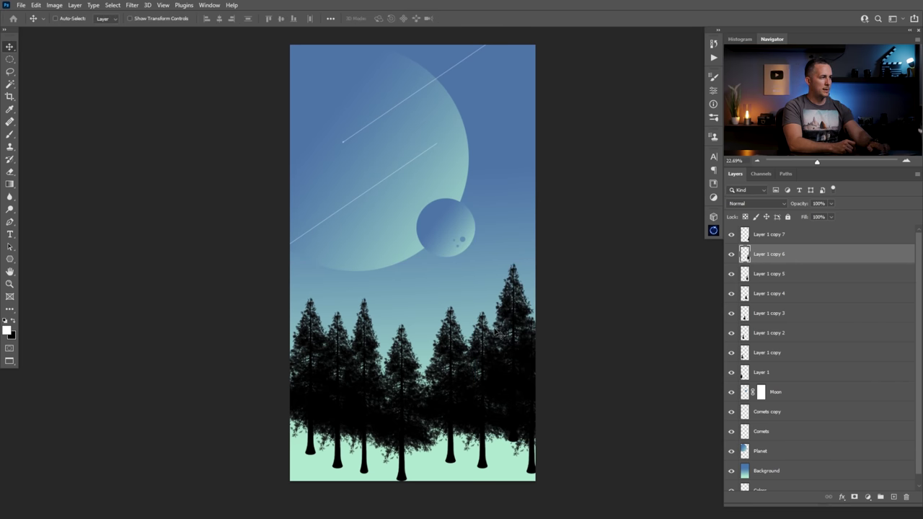
# Step: On a new layer above the trees, paint the lower part of the canvas solid black with a 600 px brush at 100% opacity
pyautogui.click(779, 236)
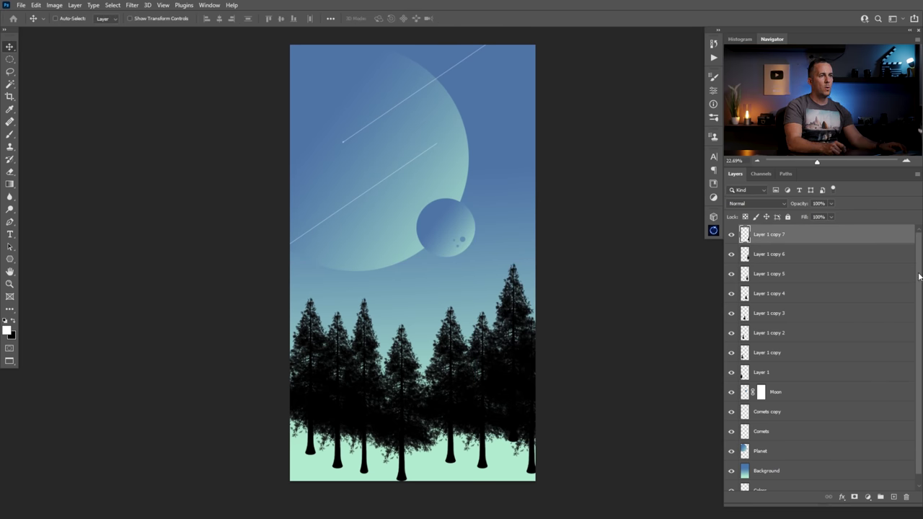
pyautogui.click(894, 497)
pyautogui.press('b')
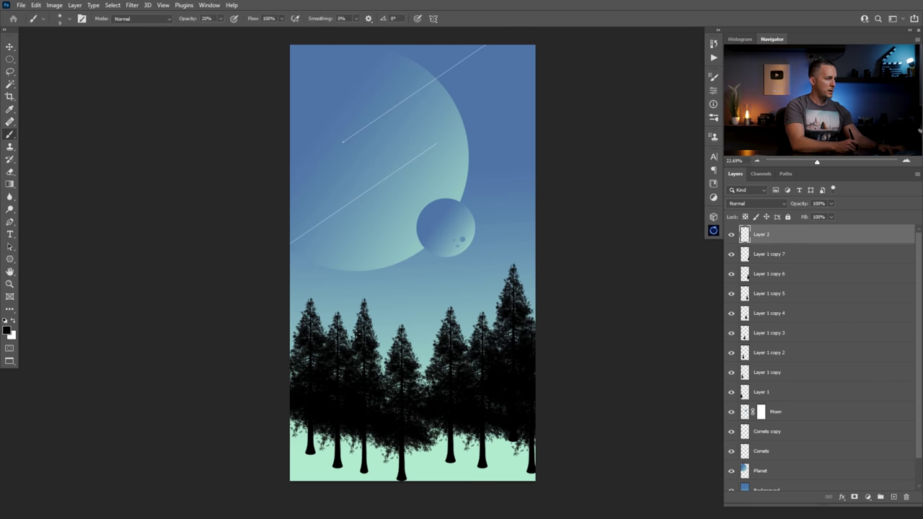
pyautogui.press(']')
pyautogui.press(']')
pyautogui.press(']')
pyautogui.press(']')
pyautogui.press(']')
pyautogui.press(']')
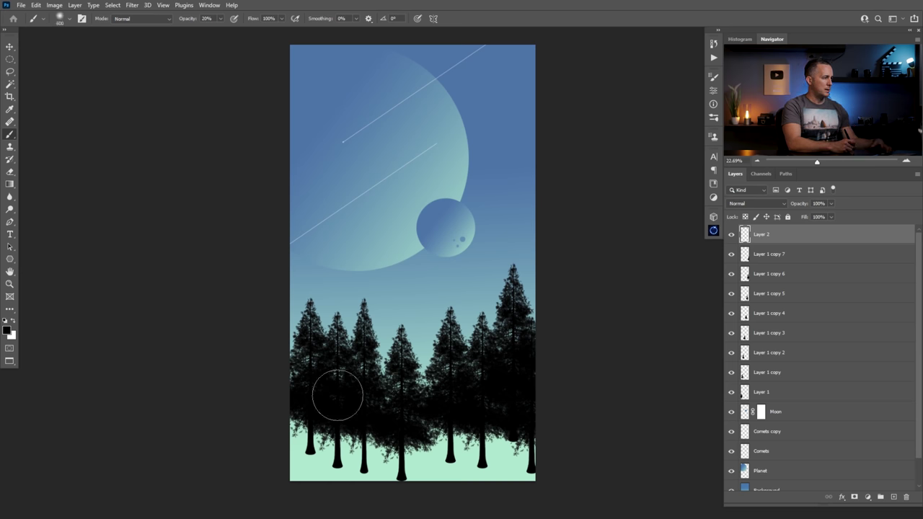
pyautogui.press('0')
pyautogui.moveTo(300, 446)
pyautogui.mouseDown()
pyautogui.moveTo(310, 432)
pyautogui.moveTo(293, 450)
pyautogui.moveTo(378, 461)
pyautogui.moveTo(309, 457)
pyautogui.moveTo(550, 450)
pyautogui.moveTo(336, 462)
pyautogui.mouseUp()
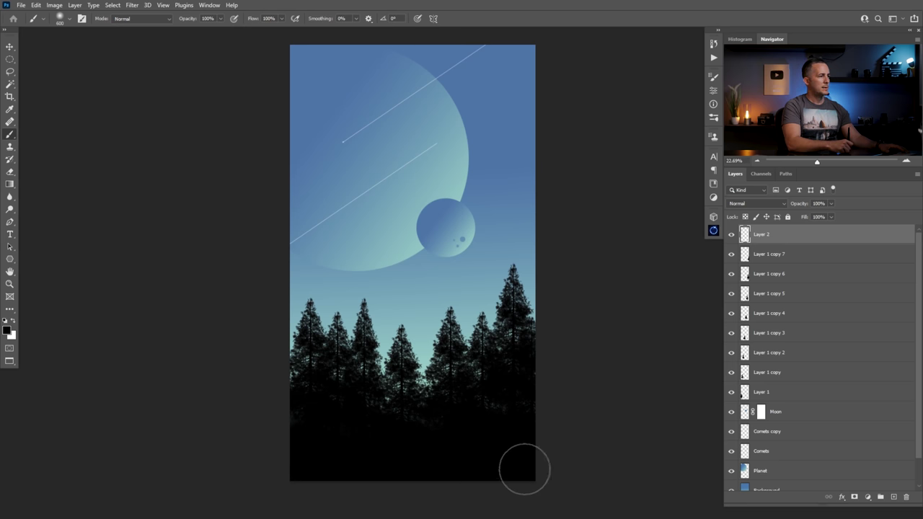
# Step: Duplicate a tree into the gap between the fourth and fifth trees, and transform the copy narrower and taller
pyautogui.click(756, 254)
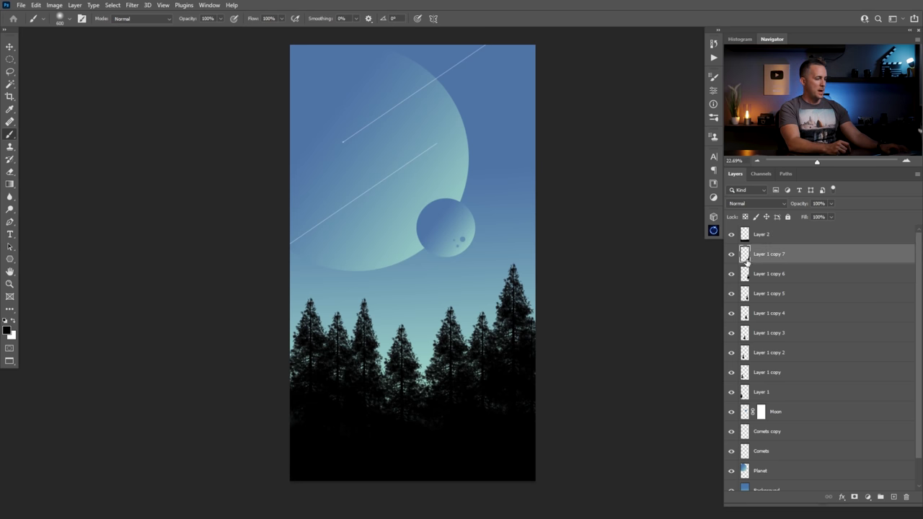
pyautogui.press('v')
pyautogui.moveTo(449, 376); pyautogui.dragTo(424, 375)
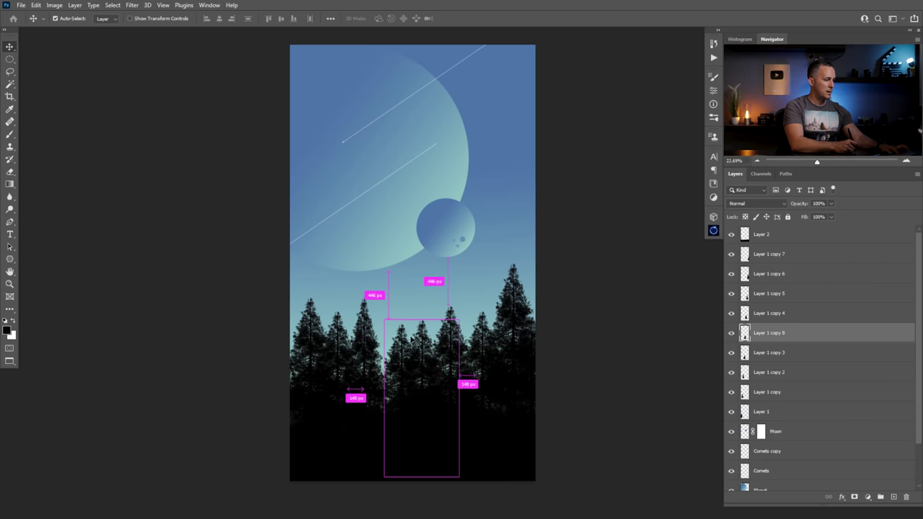
pyautogui.hotkey('ctrl', 'j')
pyautogui.hotkey('ctrl', 't')
pyautogui.moveTo(383, 397); pyautogui.dragTo(420, 375)
pyautogui.moveTo(420, 342); pyautogui.dragTo(427, 364)
pyautogui.press('Return')
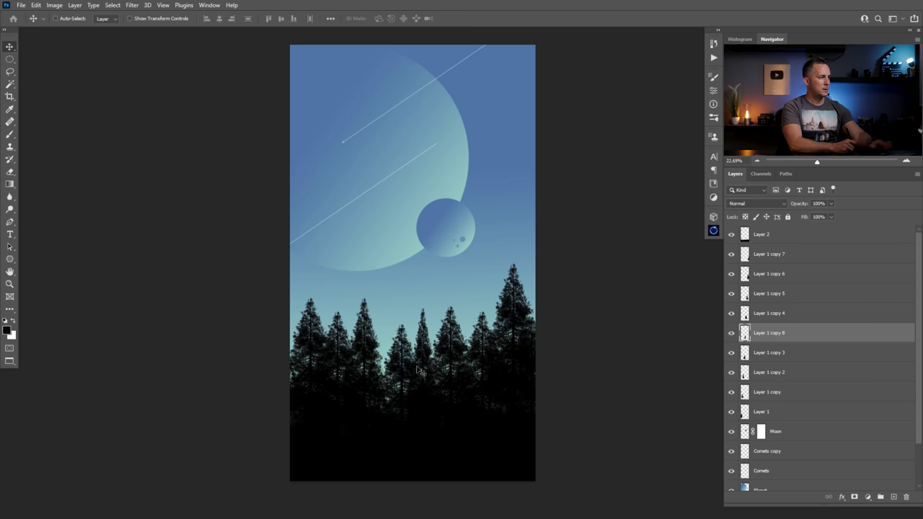
# Step: Add tree copies at the canvas's left edge and beside the fourth tree, and shift the tall right-hand tree slightly down and outward
pyautogui.moveTo(430, 350); pyautogui.dragTo(294, 339)
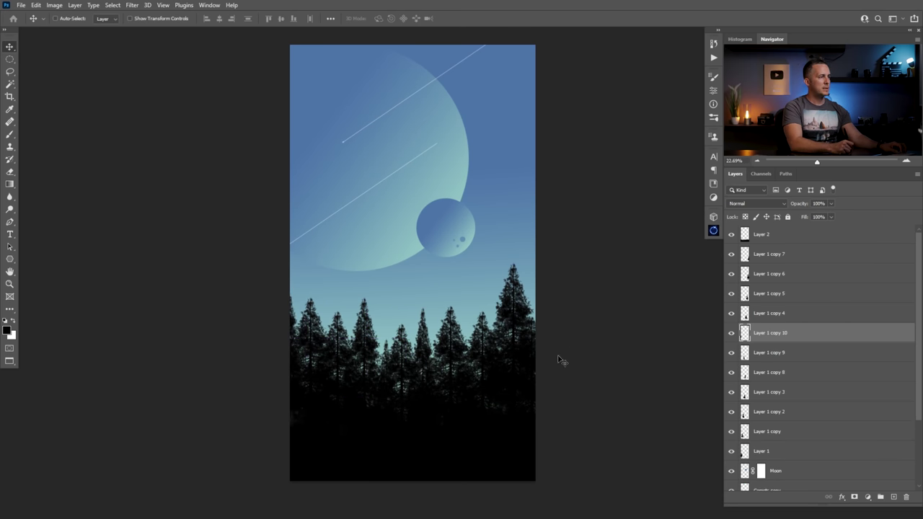
pyautogui.moveTo(527, 318); pyautogui.dragTo(552, 307)
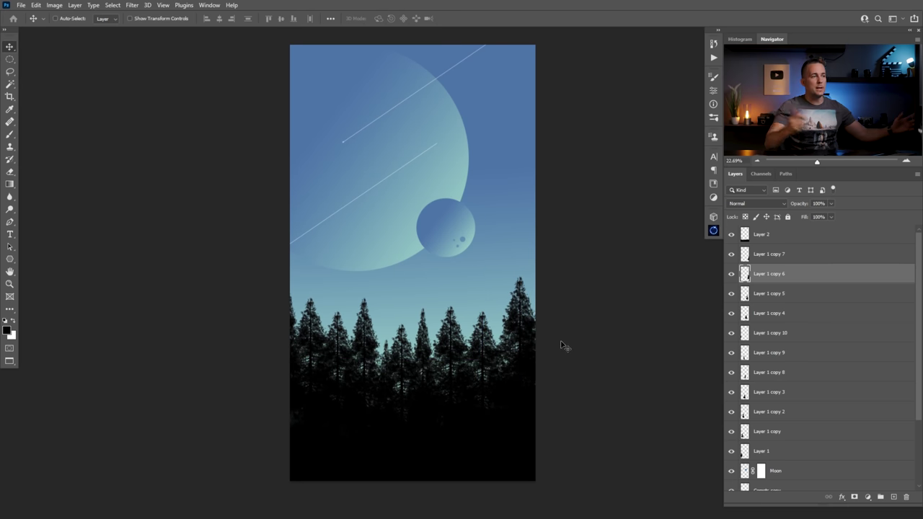
# Step: Group all the layers from Layer 2 down to Layer 1 and name the group Trees
pyautogui.click(744, 236)
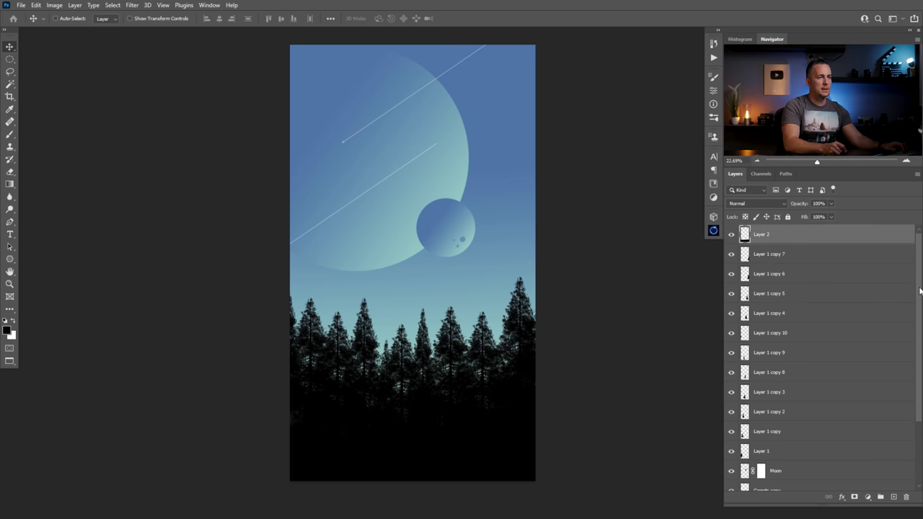
pyautogui.scroll(-3, 919, 291)
pyautogui.keyDown('shift'); pyautogui.click(745, 366); pyautogui.keyUp('shift')
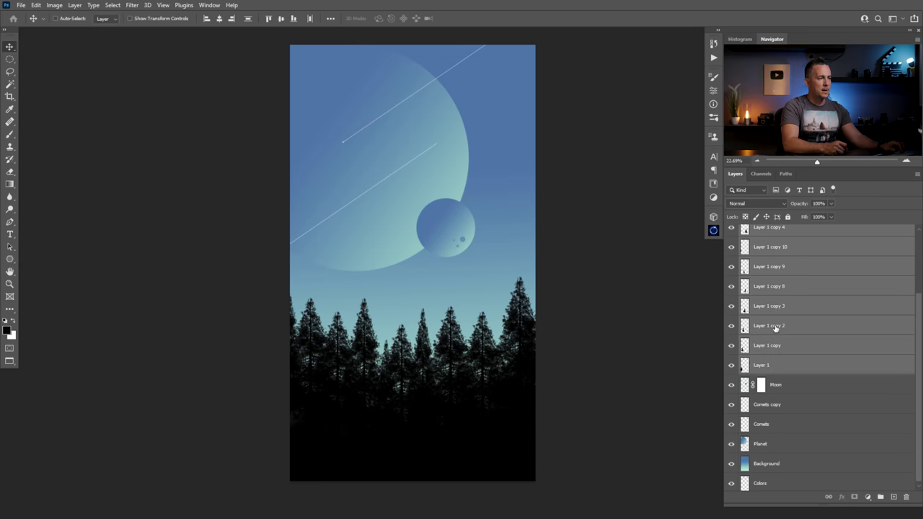
pyautogui.hotkey('ctrl', 'g')
pyautogui.doubleClick(766, 230)
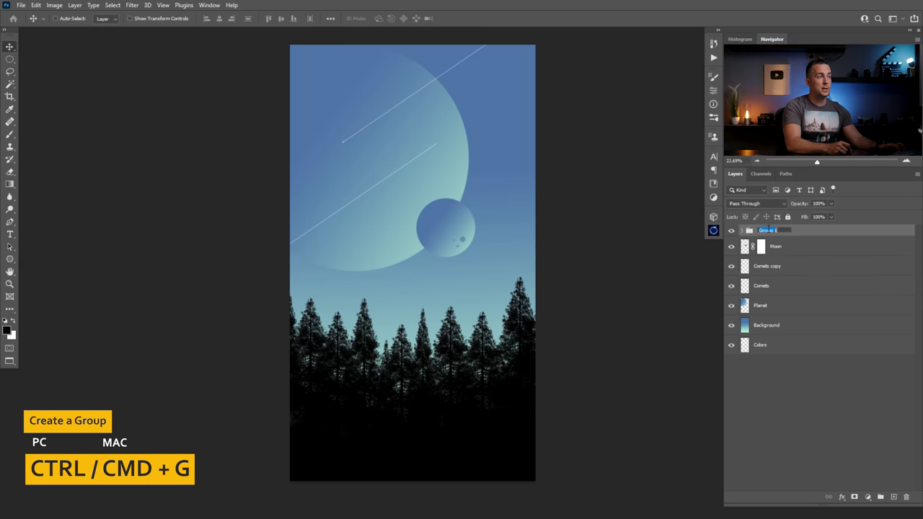
pyautogui.write('Trees')
pyautogui.press('Return')
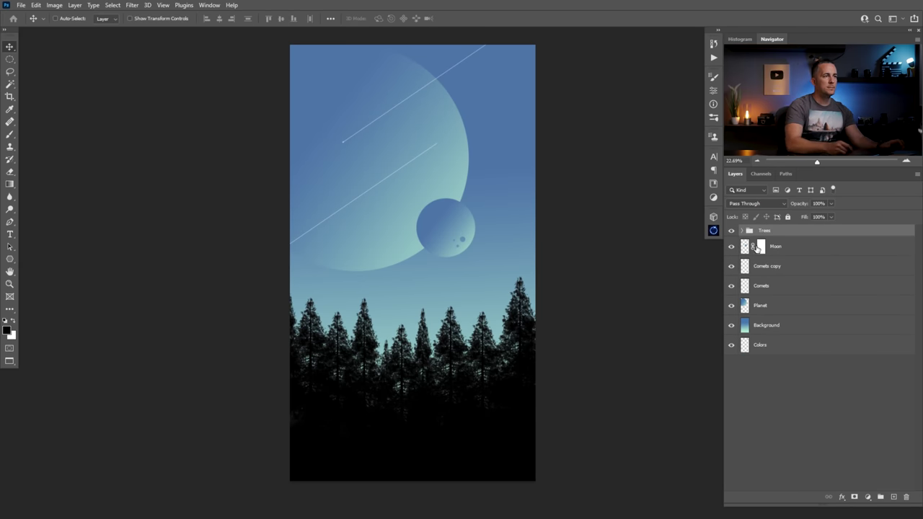
# Step: Group the Moon, Comets copy, Comets and Planet layers and name the group Planets
pyautogui.click(746, 246)
pyautogui.click(747, 266)
pyautogui.click(749, 286)
pyautogui.click(750, 306)
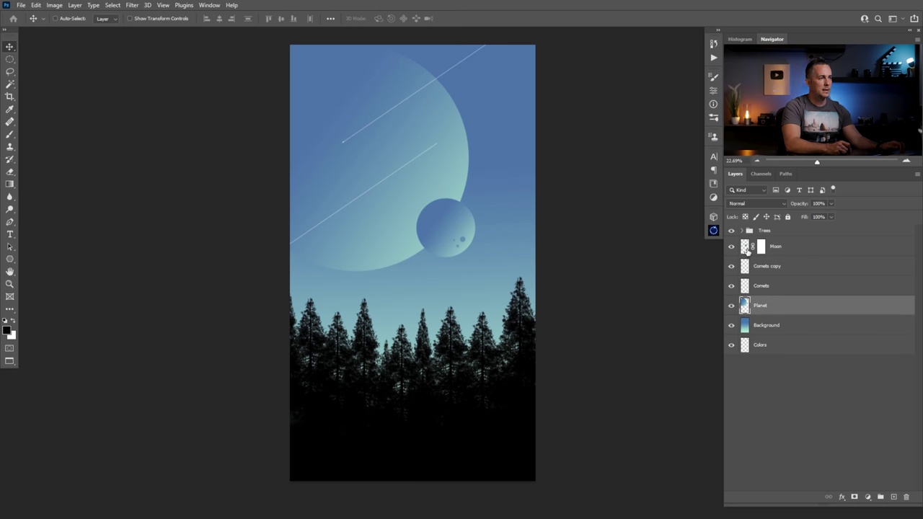
pyautogui.keyDown('shift'); pyautogui.click(747, 249); pyautogui.keyUp('shift')
pyautogui.hotkey('ctrl', 'g')
pyautogui.doubleClick(767, 242)
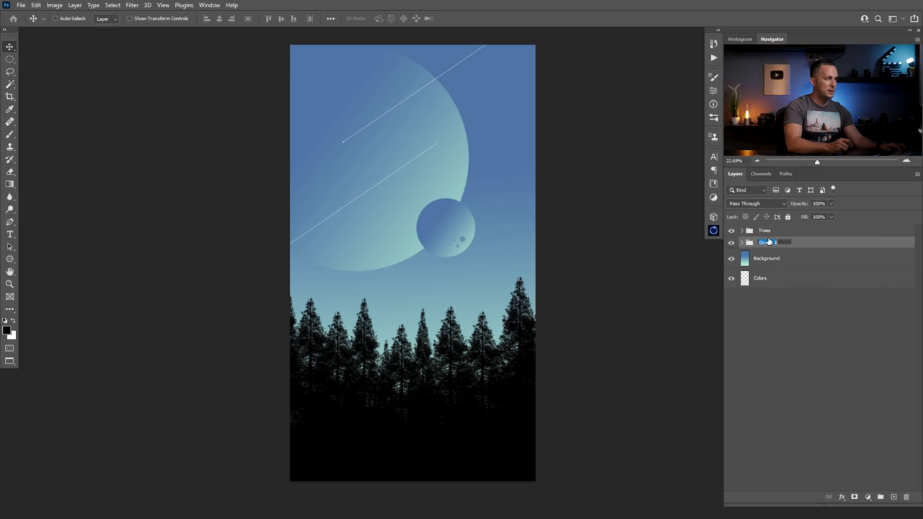
pyautogui.write('Planets')
pyautogui.press('Return')
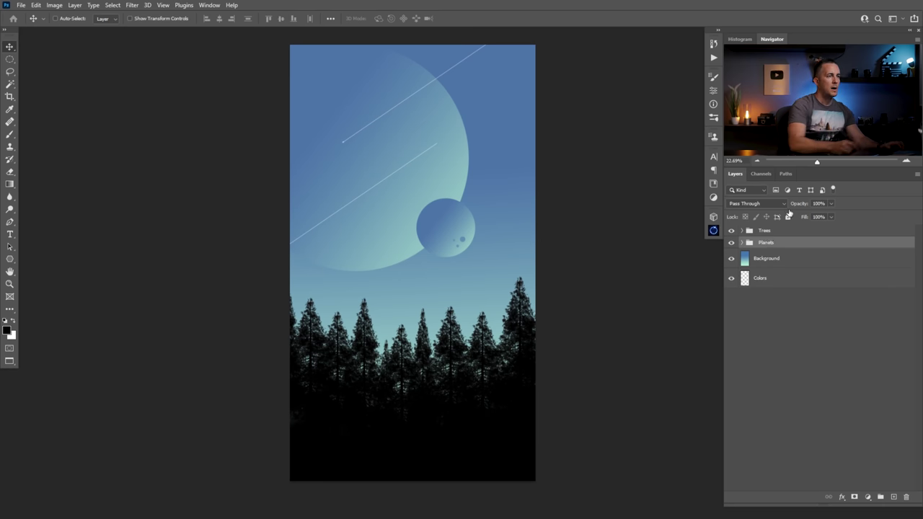
# Step: Check the contents of the Planets and Trees groups by hiding and showing each one
pyautogui.click(731, 243)
pyautogui.click(731, 243)
pyautogui.click(731, 230)
pyautogui.click(731, 230)
# Step: Add a new layer above the Trees group and draw a wide, flat elliptical selection over the planet's lower edge
pyautogui.click(786, 230)
pyautogui.click(893, 497)
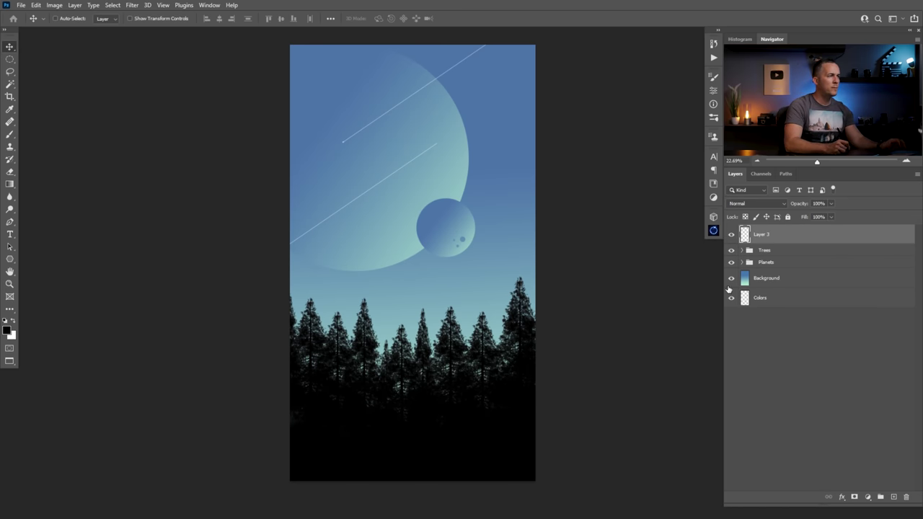
pyautogui.click(13, 61)
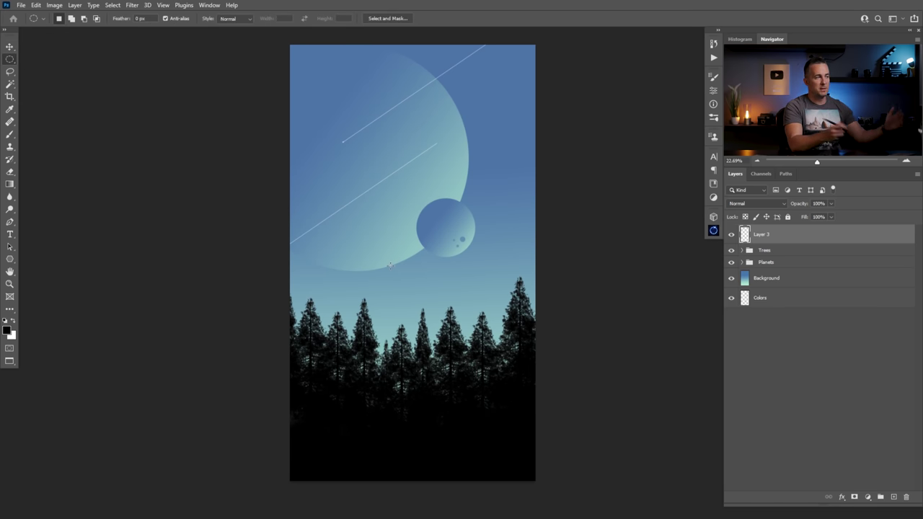
pyautogui.moveTo(351, 251); pyautogui.dragTo(431, 267)
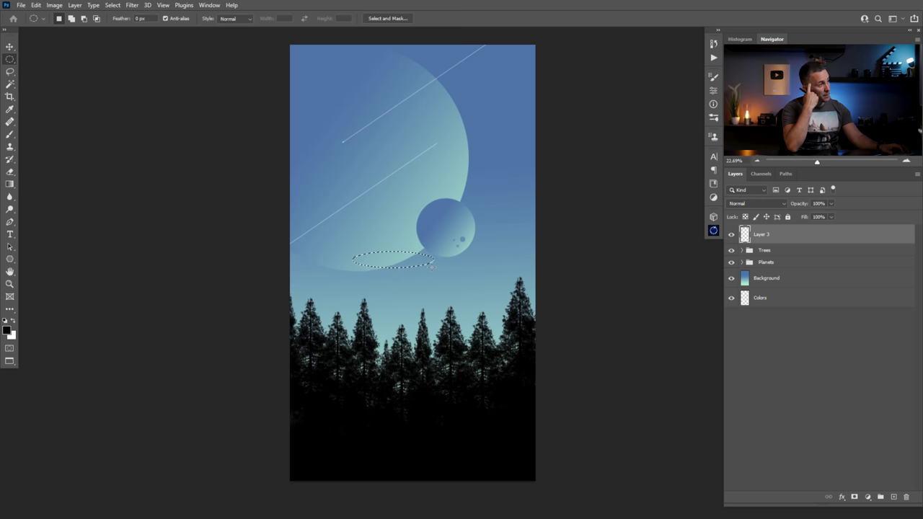
# Step: Move the Colors layer to the top of the layer stack, and briefly isolate it before showing all layers again
pyautogui.click(732, 299)
pyautogui.moveTo(744, 298); pyautogui.dragTo(746, 232)
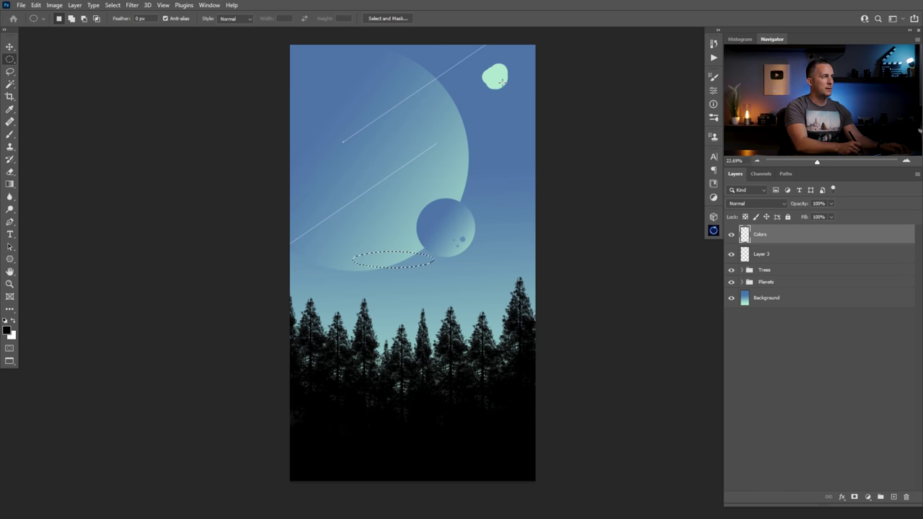
pyautogui.keyDown('alt'); pyautogui.click(732, 235); pyautogui.keyUp('alt')
pyautogui.keyDown('alt'); pyautogui.click(732, 235); pyautogui.keyUp('alt')
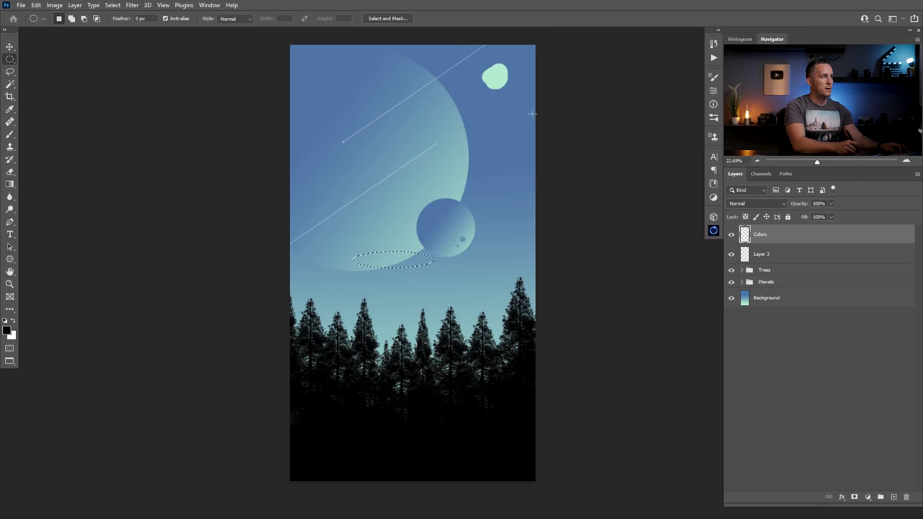
# Step: Try moving the mint swatch on the Colors layer further down the sky, and undo the move
pyautogui.press('v')
pyautogui.moveTo(496, 78); pyautogui.dragTo(509, 160)
pyautogui.hotkey('ctrl', 'z')
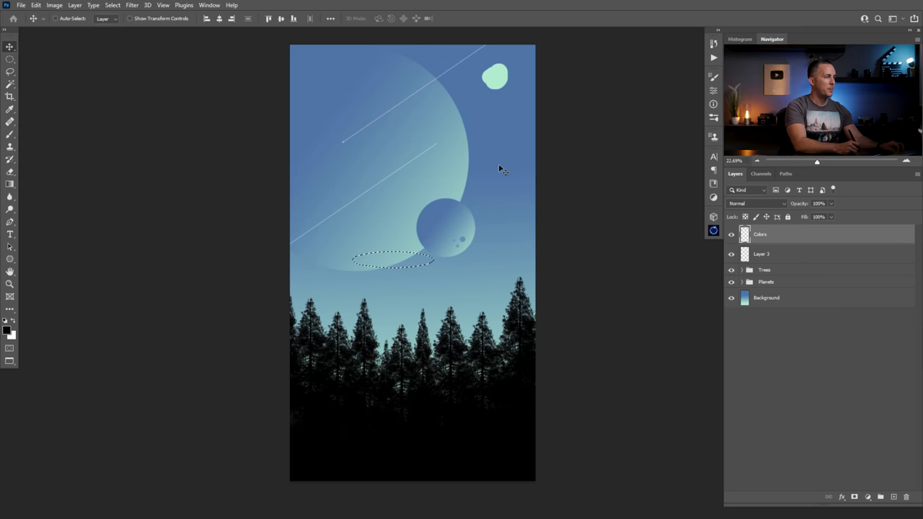
# Step: Set the background colour to the swatch's mint and the foreground colour to the blue sampled from the upper sky
pyautogui.press('b')
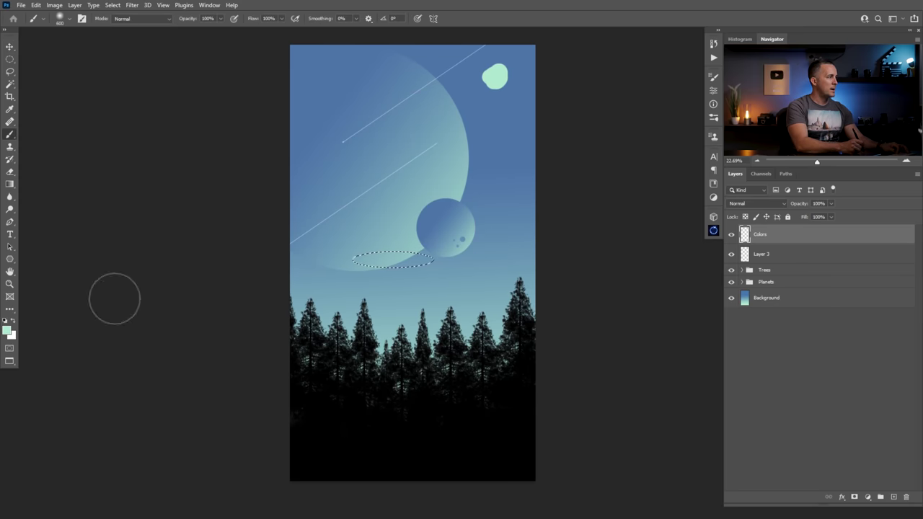
pyautogui.click(13, 320)
pyautogui.keyDown('alt'); pyautogui.click(519, 84); pyautogui.keyUp('alt')
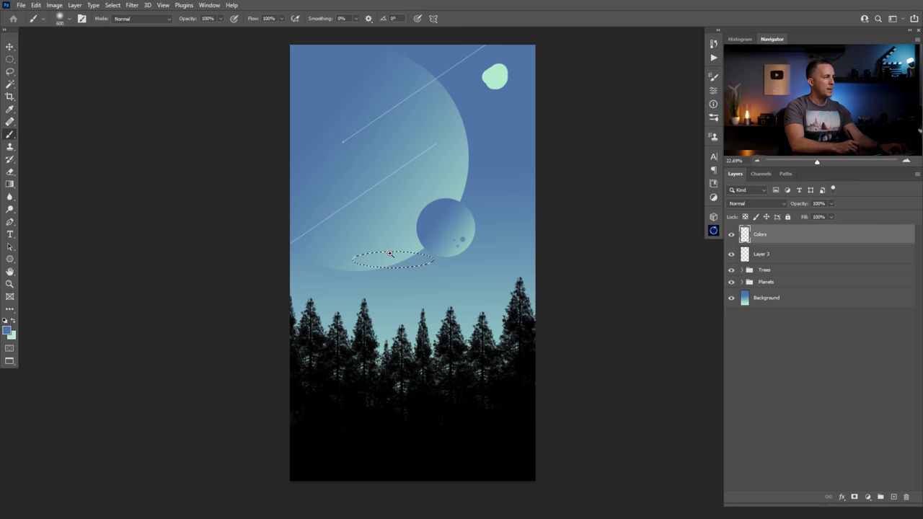
# Step: Try filling the elliptical selection on the Colors layer with a blue-to-mint linear gradient, and undo the fill
pyautogui.scroll(4, 390, 254)
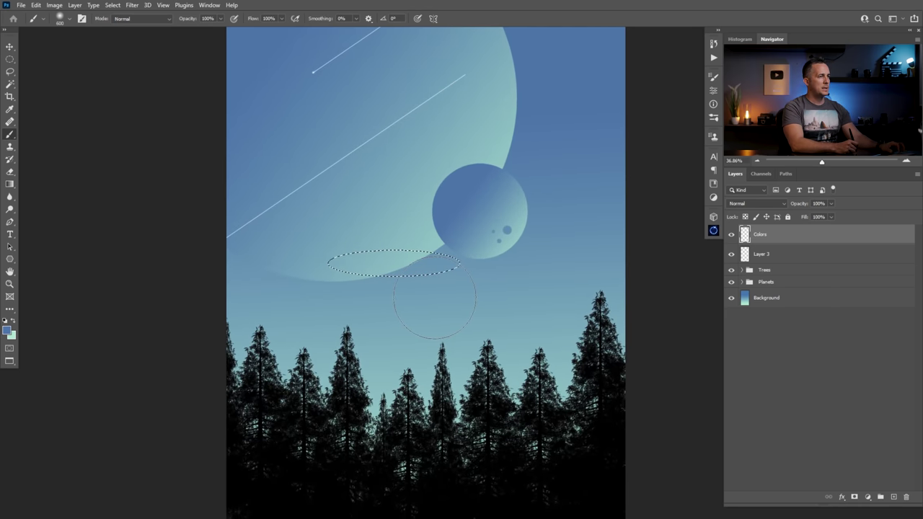
pyautogui.click(10, 184)
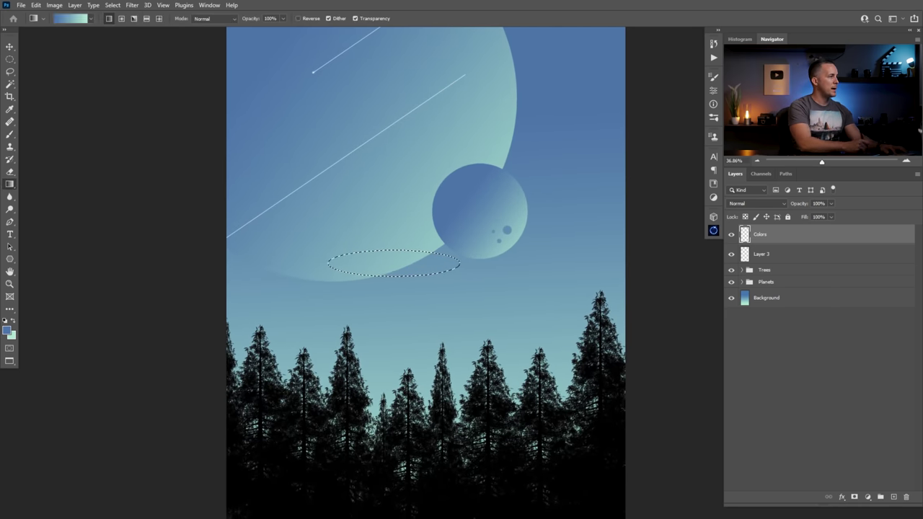
pyautogui.moveTo(408, 280); pyautogui.dragTo(424, 271)
pyautogui.hotkey('ctrl', 'z')
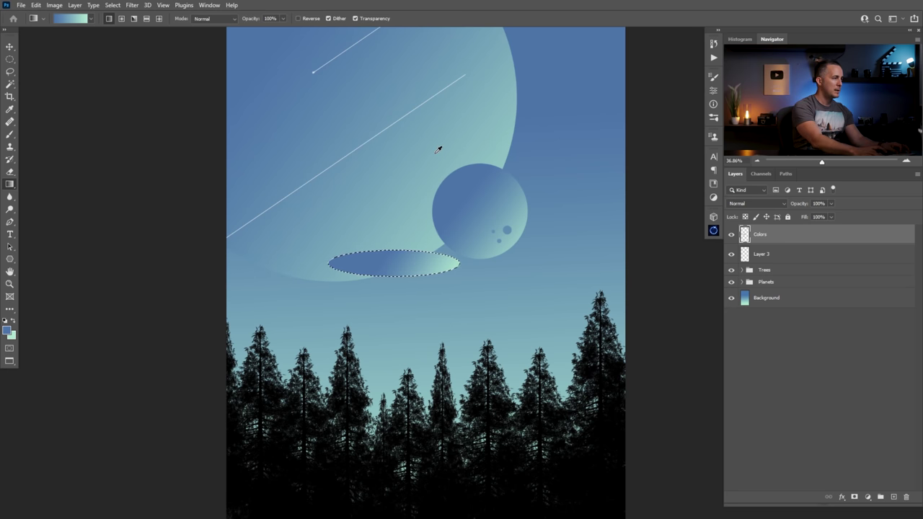
# Step: Fill the elliptical selection with the foreground blue, deselect it, and move the ellipse slightly left and down
pyautogui.hotkey('alt', 'BackSpace')
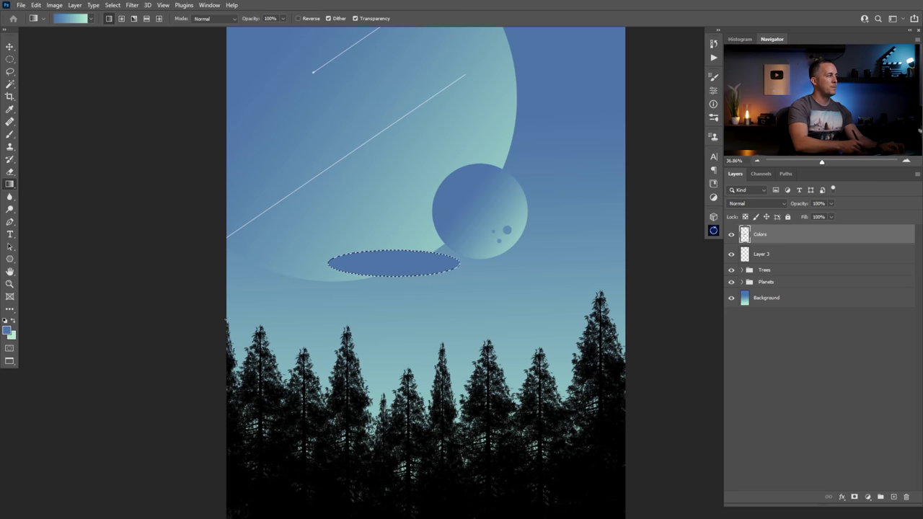
pyautogui.hotkey('ctrl', 'd')
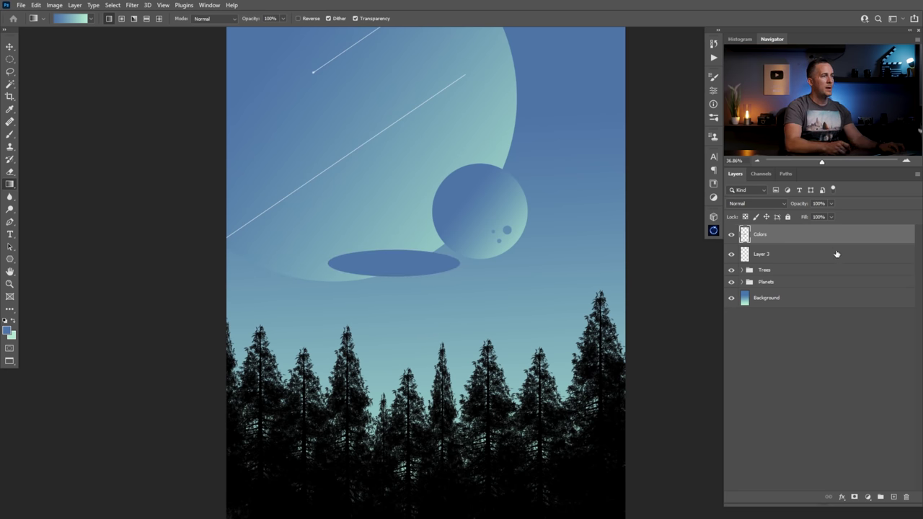
pyautogui.press('v')
pyautogui.moveTo(408, 270); pyautogui.dragTo(381, 274)
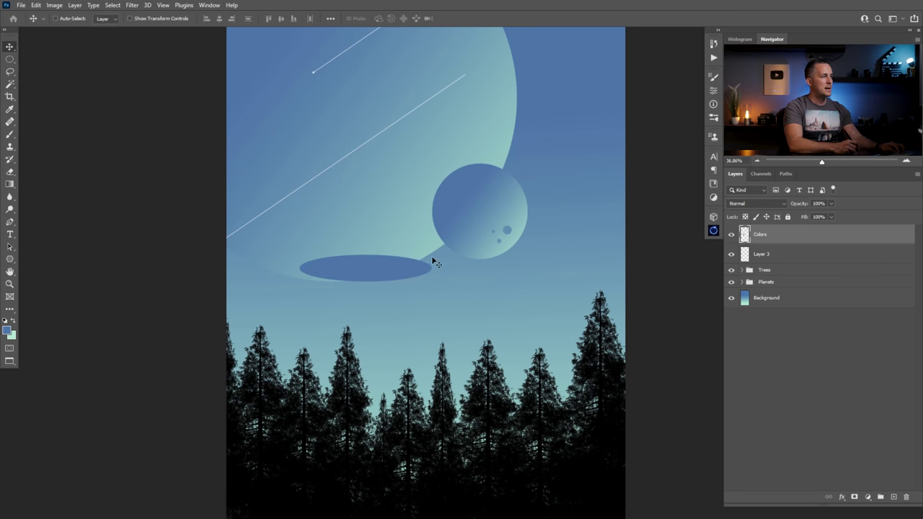
# Step: Add a layer above Colors and try to reorder it, and undo back to the blue ellipse's original position and selection
pyautogui.click(894, 497)
pyautogui.moveTo(761, 236); pyautogui.dragTo(765, 257)
pyautogui.hotkey('ctrl', 'z')
pyautogui.hotkey('ctrl', 'z')
pyautogui.hotkey('ctrl', 'z')
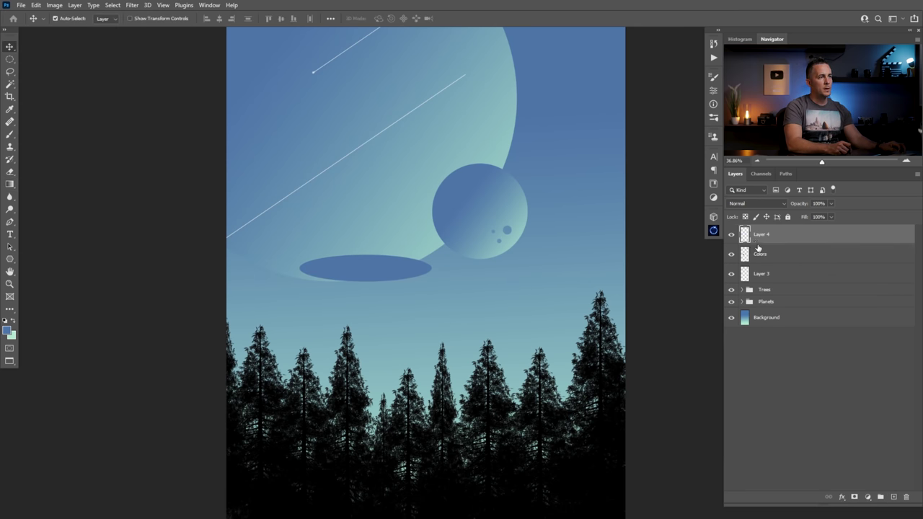
# Step: Clear the blue fill from the elliptical selection on the Colors layer and leave no layer selected
pyautogui.keyDown('ctrl'); pyautogui.click(746, 236); pyautogui.keyUp('ctrl')
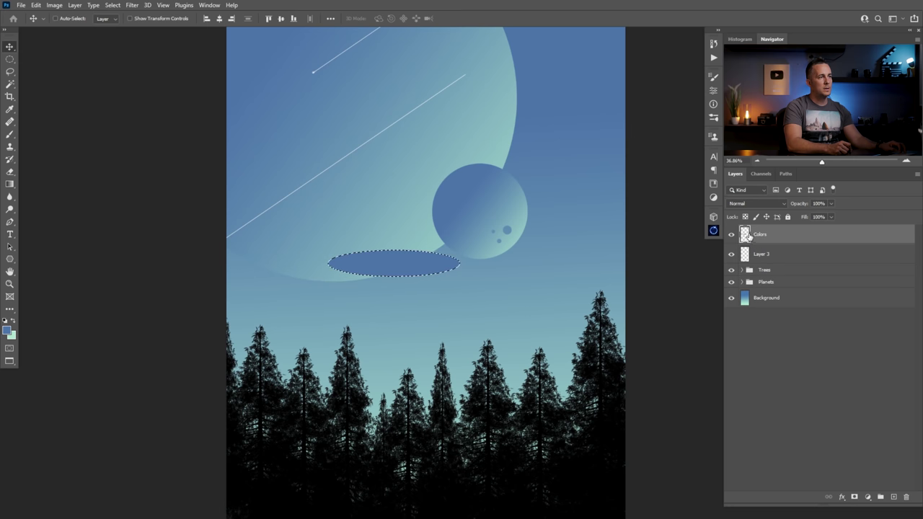
pyautogui.press('Delete')
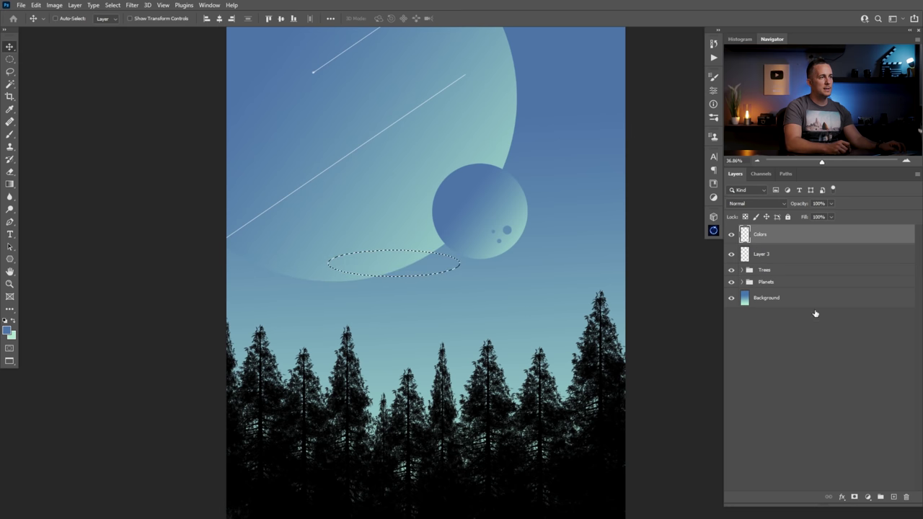
pyautogui.click(874, 452)
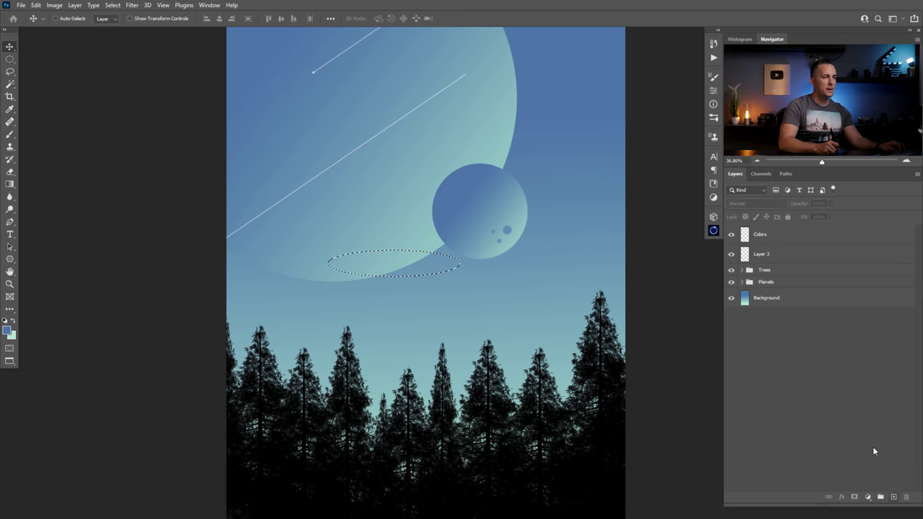
# Step: Fill the elliptical selection on Layer 3 with the foreground blue and add a new layer beneath it
pyautogui.click(770, 256)
pyautogui.hotkey('alt', 'BackSpace')
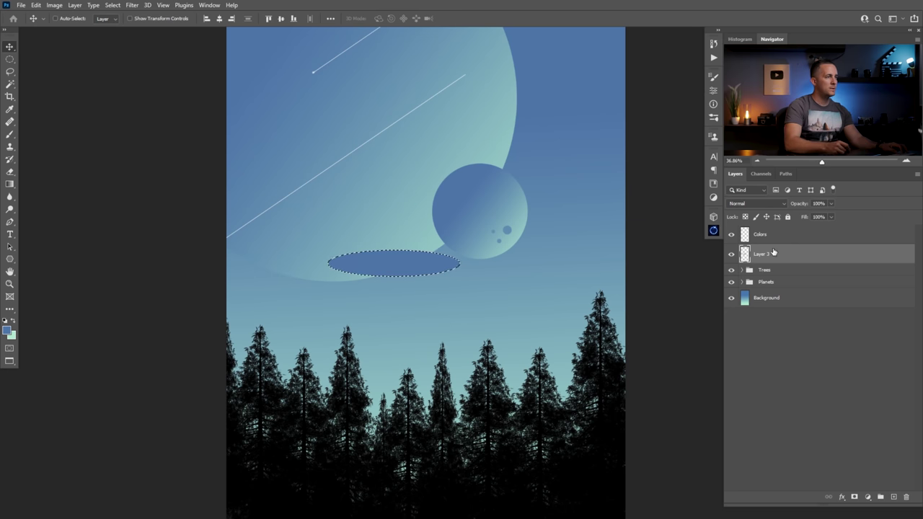
pyautogui.keyDown('ctrl'); pyautogui.click(893, 496); pyautogui.keyUp('ctrl')
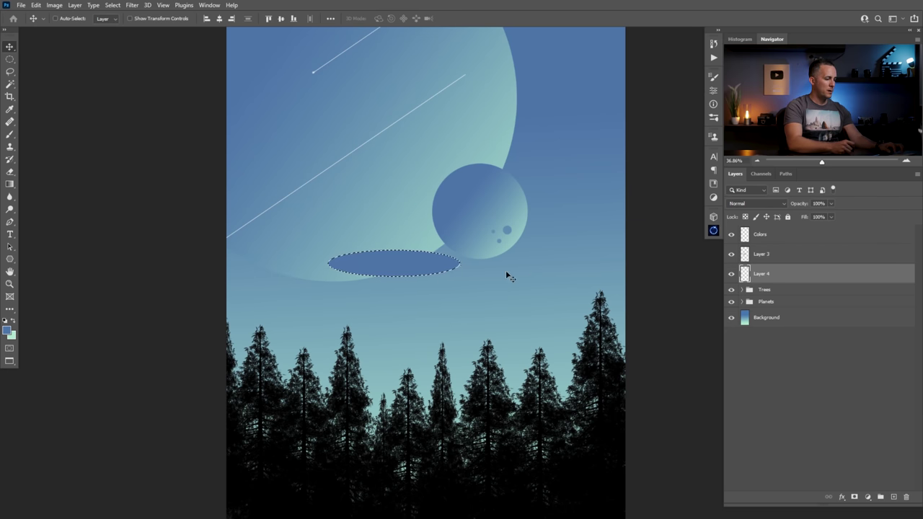
# Step: Draw a taller elliptical selection over the blue ellipse on Layer 4, fill it with the background mint, and deselect it
pyautogui.press('m')
pyautogui.moveTo(348, 233); pyautogui.dragTo(459, 275)
pyautogui.hotkey('alt', 'BackSpace')
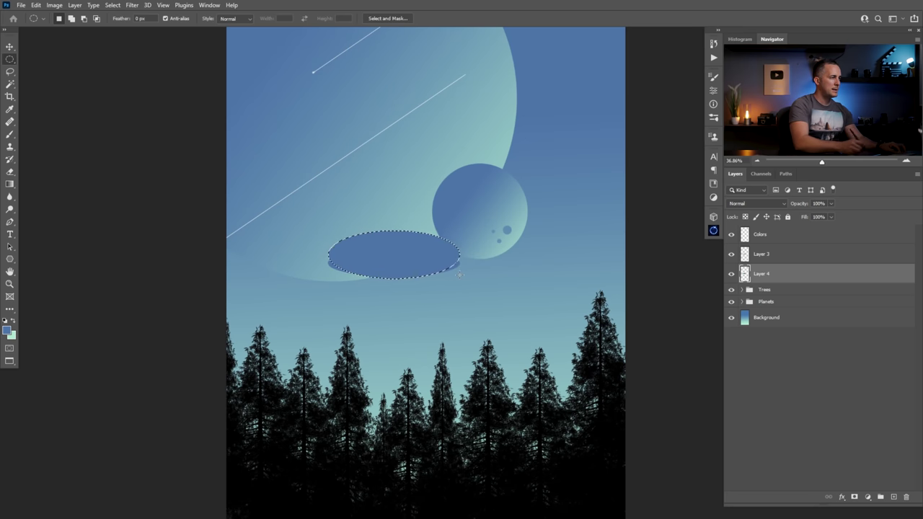
pyautogui.hotkey('ctrl', 'd')
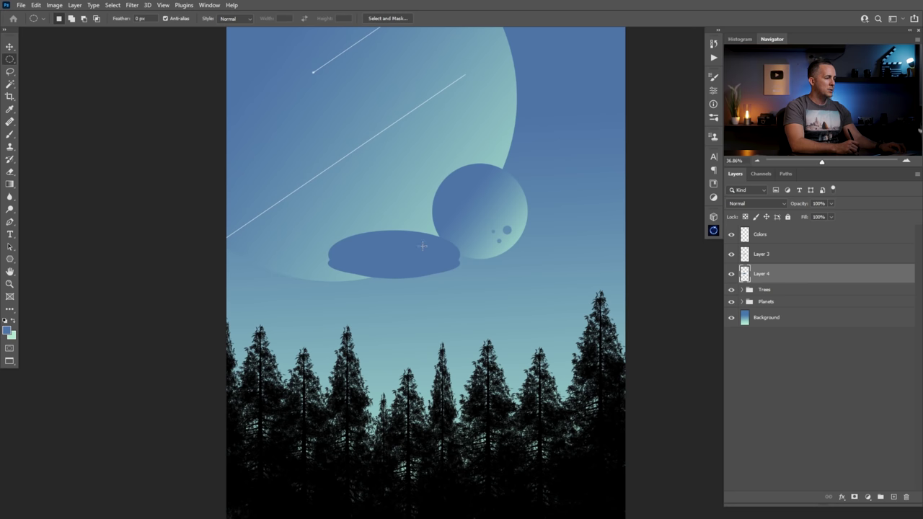
pyautogui.hotkey('ctrl', 'shift', 'd')
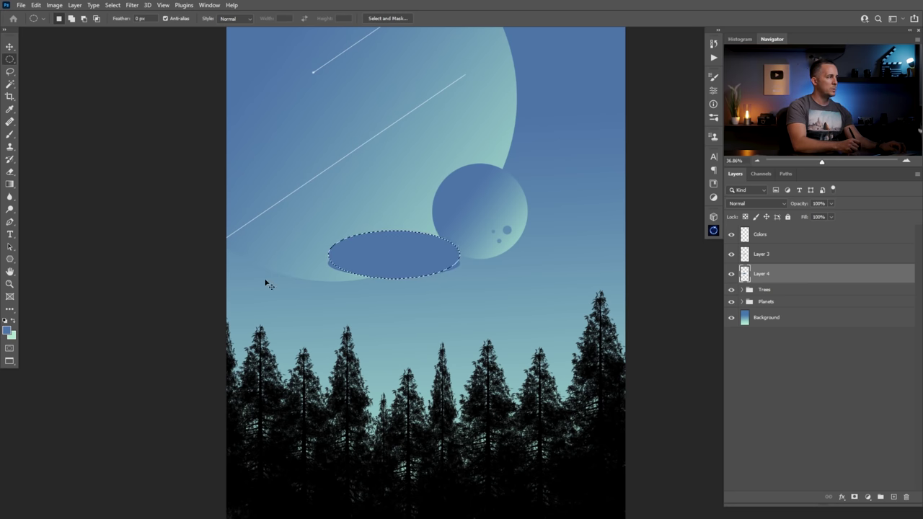
pyautogui.press('Delete')
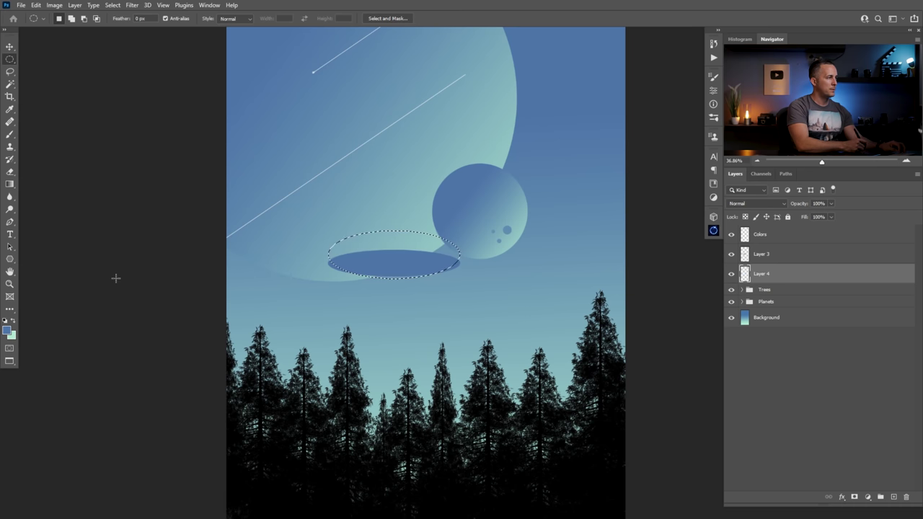
pyautogui.hotkey('ctrl', 'BackSpace')
pyautogui.hotkey('ctrl', 'd')
# Step: Move the mint ellipse slightly up and stretch it downward to about 146.5% height, symmetric around the blue ellipse
pyautogui.scroll(2, 380, 249)
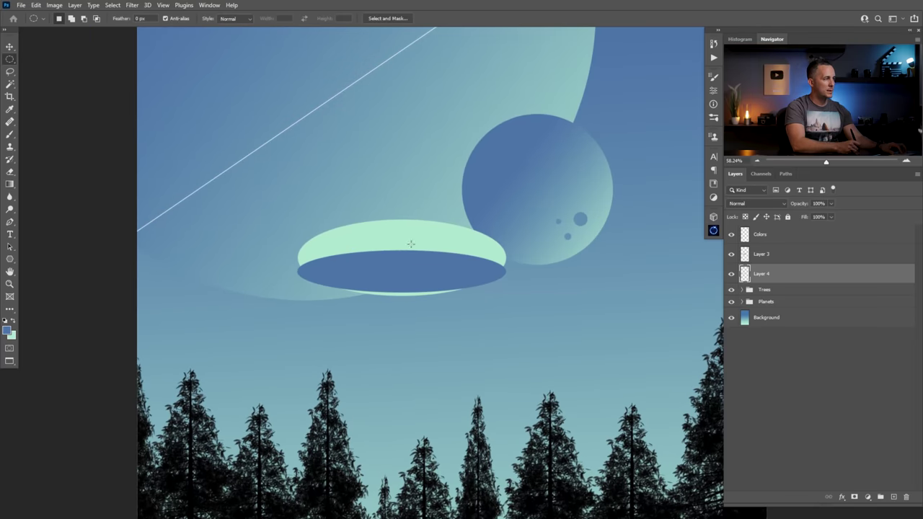
pyautogui.press('v')
pyautogui.moveTo(422, 246); pyautogui.dragTo(421, 245)
pyautogui.press('ctrl')
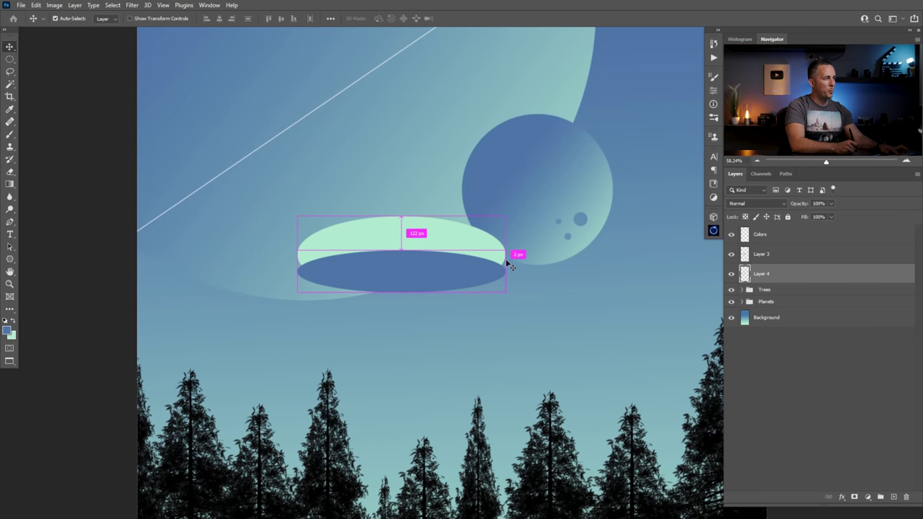
pyautogui.hotkey('ctrl', 't')
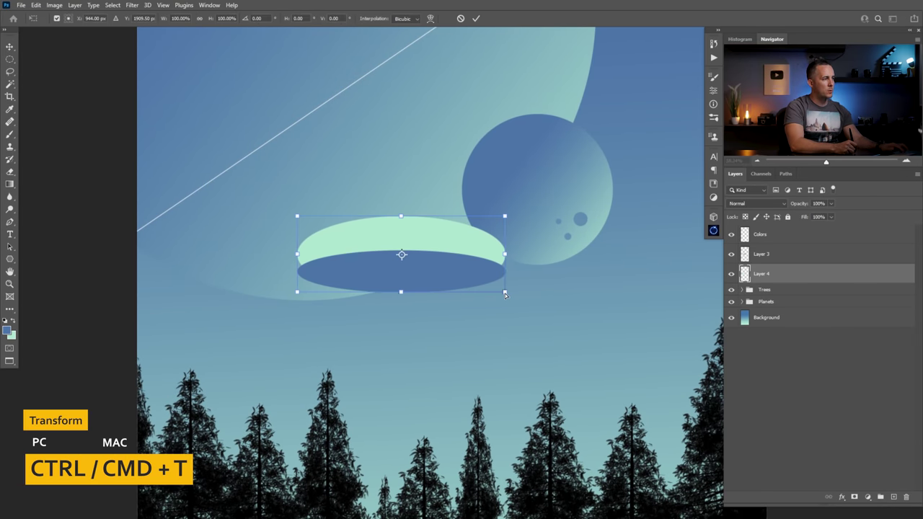
pyautogui.moveTo(505, 293); pyautogui.dragTo(506, 325)
pyautogui.moveTo(296, 293); pyautogui.dragTo(303, 327)
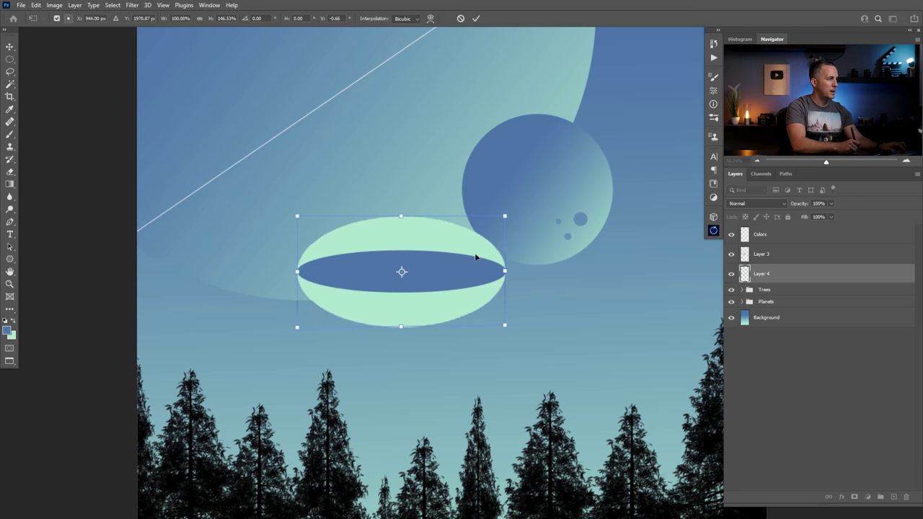
pyautogui.scroll(5, 475, 257)
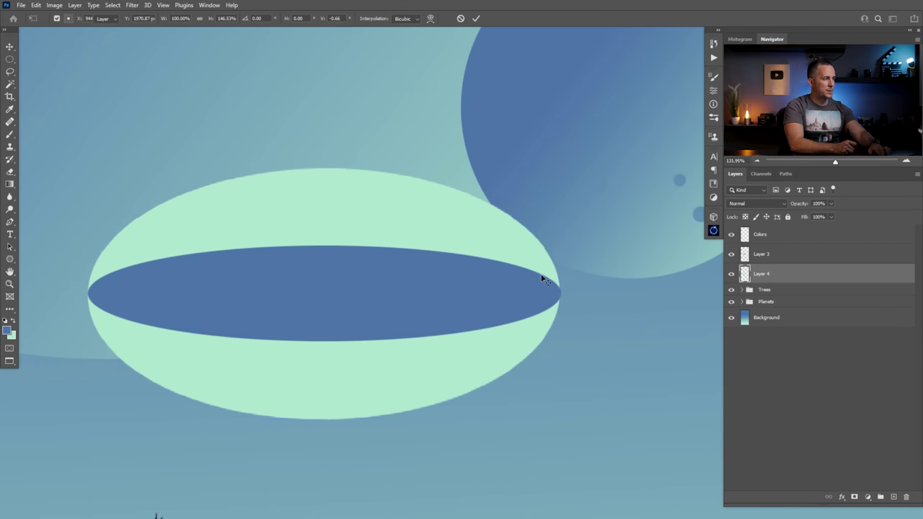
pyautogui.press('Return')
# Step: Widen the mint ellipse to 100.27% so that its right edge meets the tip of the blue ellipse
pyautogui.scroll(1, 521, 287)
pyautogui.hotkey('ctrl', 't')
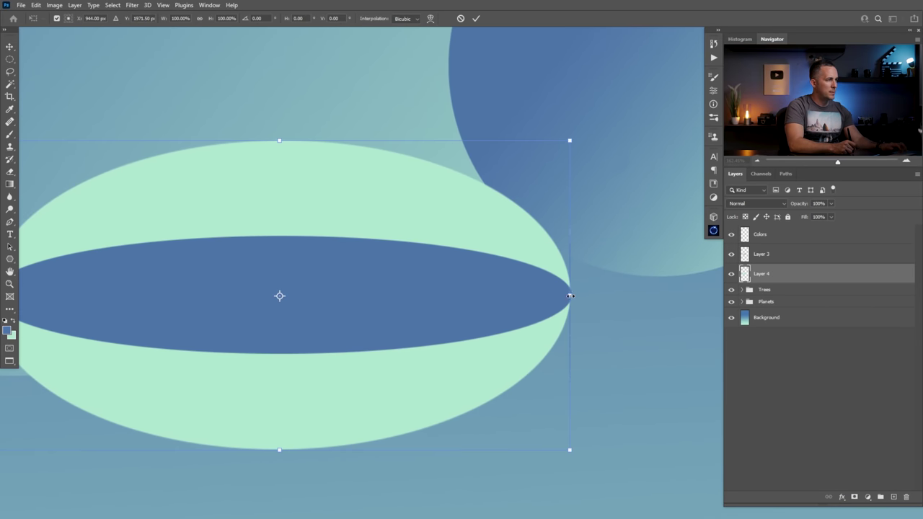
pyautogui.click(570, 295)
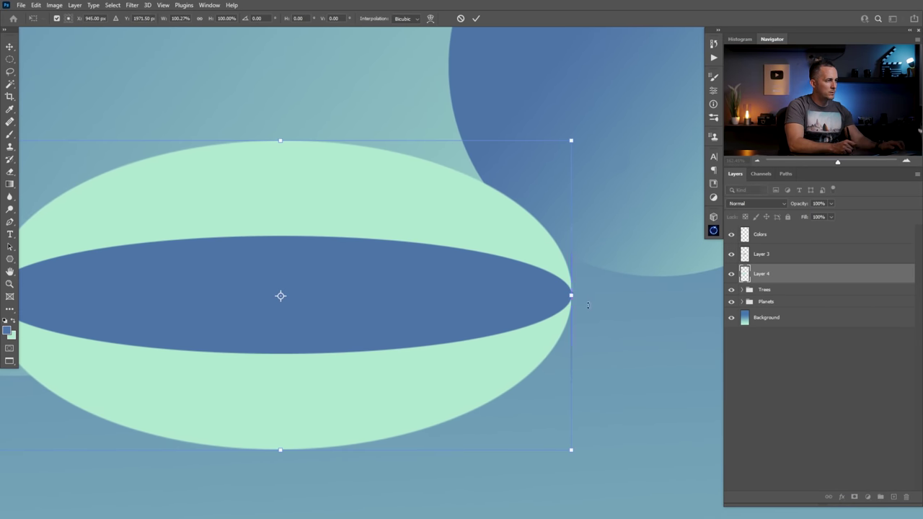
pyautogui.press('Return')
pyautogui.scroll(-3, 548, 297)
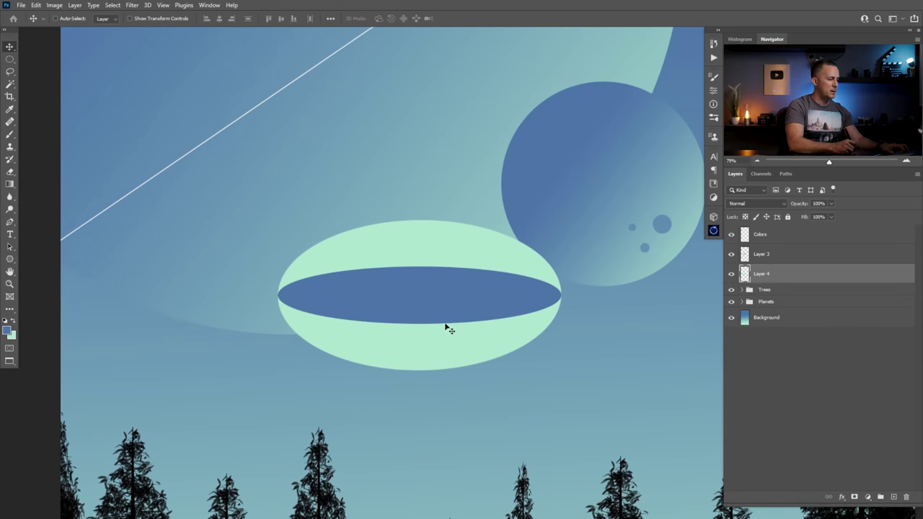
# Step: Switch the brush to Hard Round Pressure Size at 100 px and undo a test stroke on the mint ellipse
pyautogui.press('b')
pyautogui.press('[')
pyautogui.press('[')
pyautogui.press('[')
pyautogui.press('[')
pyautogui.press('[')
pyautogui.press('[')
pyautogui.press('[')
pyautogui.press('[')
pyautogui.press('[')
pyautogui.press('[')
pyautogui.rightClick(408, 359)
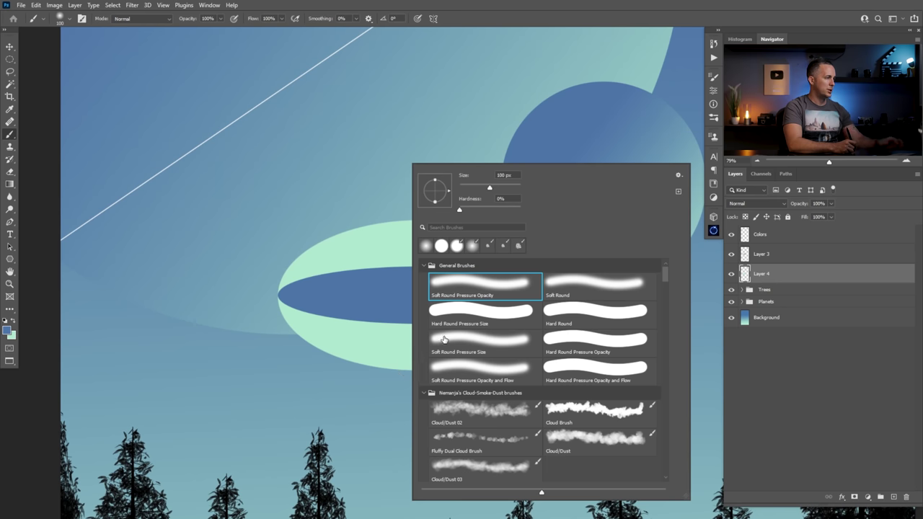
pyautogui.click(516, 309)
pyautogui.moveTo(371, 326)
pyautogui.mouseDown()
pyautogui.moveTo(364, 368)
pyautogui.moveTo(339, 352)
pyautogui.moveTo(346, 344)
pyautogui.mouseUp()
pyautogui.hotkey('ctrl', 'z')
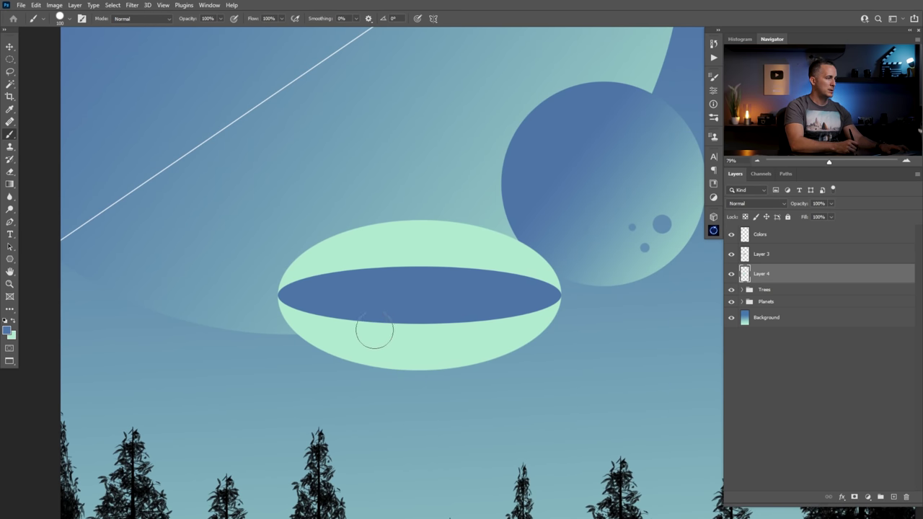
# Step: Add a layer mask to Layer 4 and paint it black to hide the mint area below the blue ellipse
pyautogui.click(854, 496)
pyautogui.moveTo(490, 340)
pyautogui.mouseDown()
pyautogui.moveTo(468, 362)
pyautogui.moveTo(561, 314)
pyautogui.moveTo(458, 340)
pyautogui.moveTo(279, 316)
pyautogui.moveTo(330, 356)
pyautogui.moveTo(492, 370)
pyautogui.mouseUp()
pyautogui.scroll(-3, 444, 321)
pyautogui.scroll(2, 403, 318)
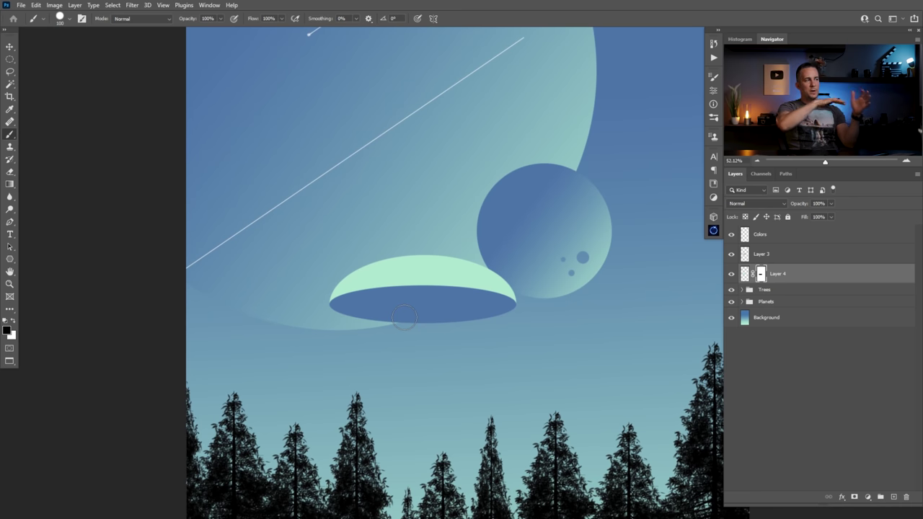
# Step: Create a layer below Layer 4 and add a small foreground-blue ellipse as a dome behind the top of the mint saucer
pyautogui.moveTo(419, 266); pyautogui.dragTo(352, 285)
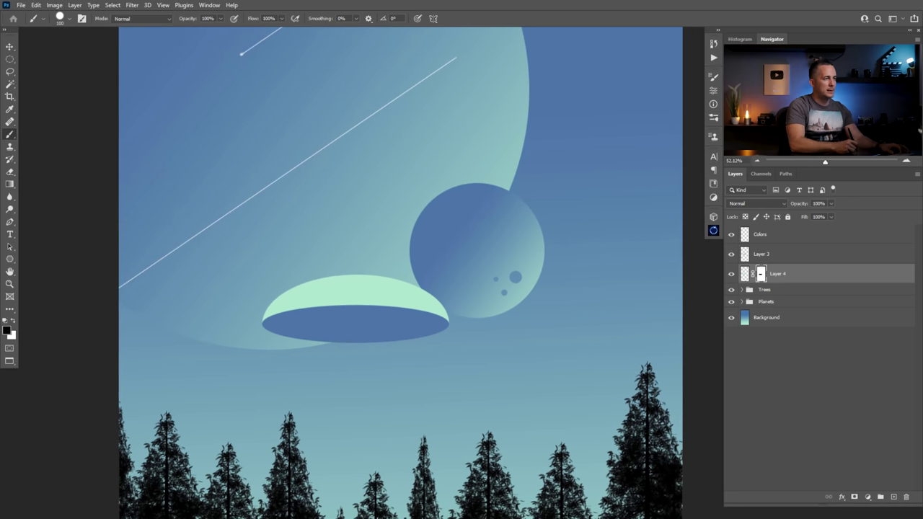
pyautogui.click(770, 256)
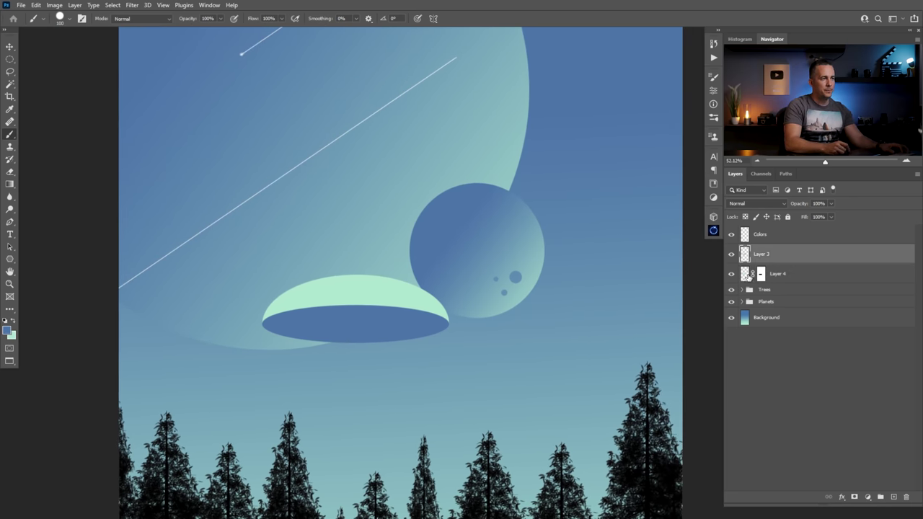
pyautogui.click(747, 275)
pyautogui.click(894, 497)
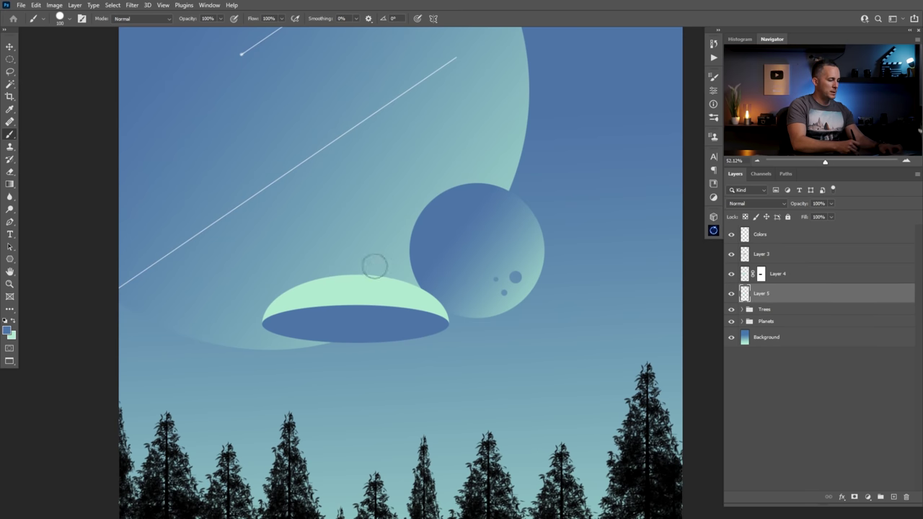
pyautogui.press('m')
pyautogui.moveTo(342, 264); pyautogui.dragTo(381, 299)
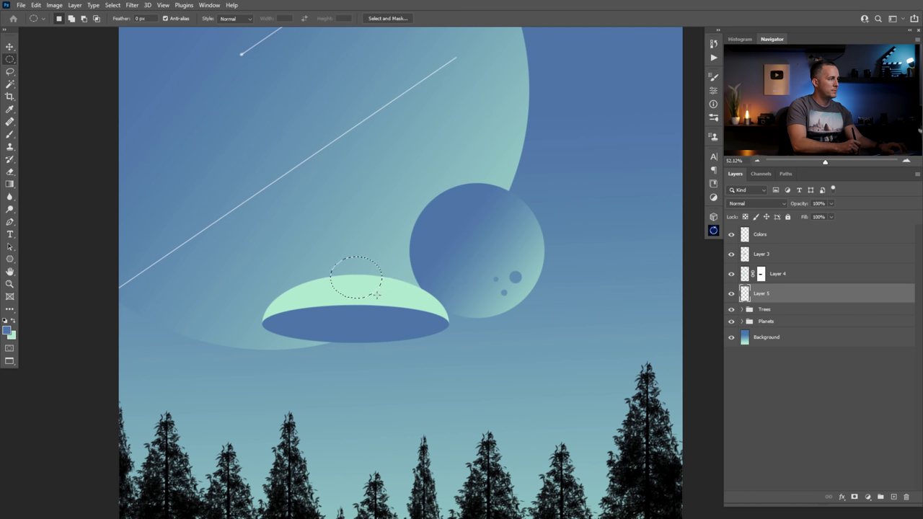
pyautogui.hotkey('alt', 'BackSpace')
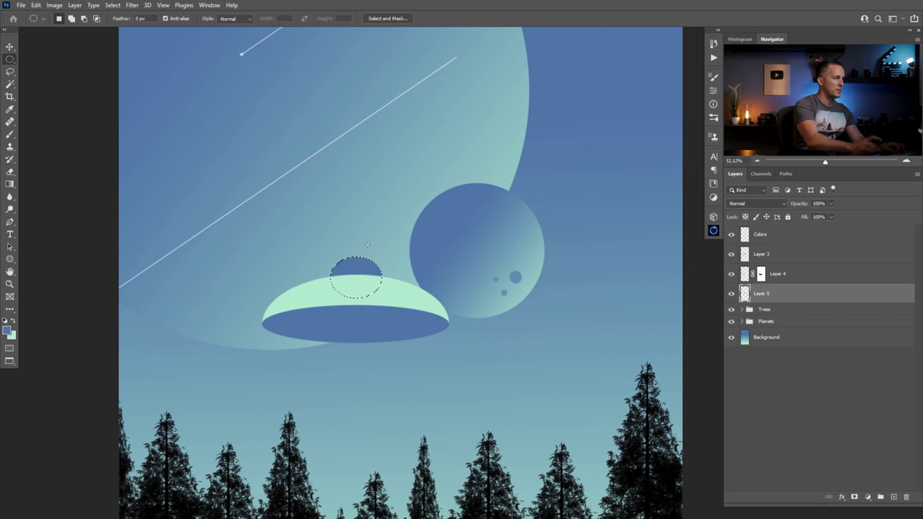
pyautogui.hotkey('ctrl', 'd')
pyautogui.press('v')
pyautogui.moveTo(362, 271); pyautogui.dragTo(362, 271)
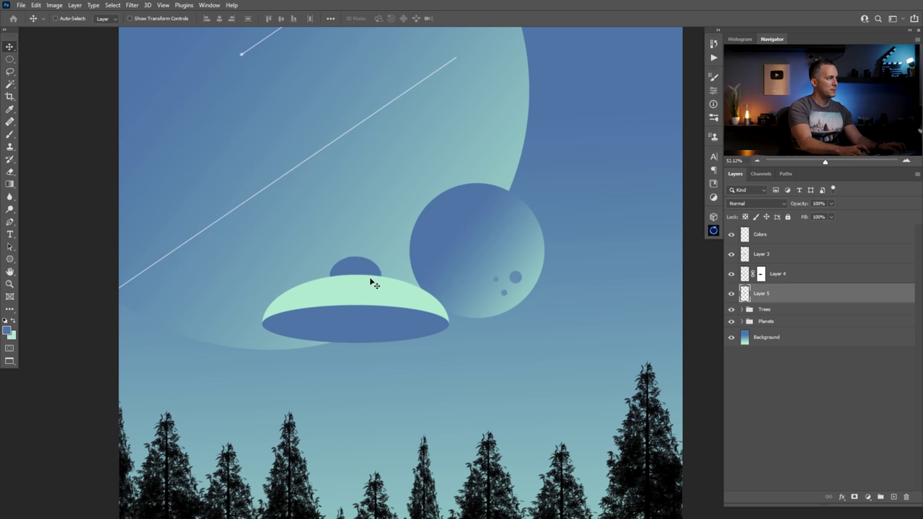
# Step: Select Layers 3, 4 and 5, move the whole saucer slightly left and up, and hide the Colors layer
pyautogui.hotkey('ctrl', '-')
pyautogui.hotkey('ctrl', '-')
pyautogui.hotkey('ctrl', '-')
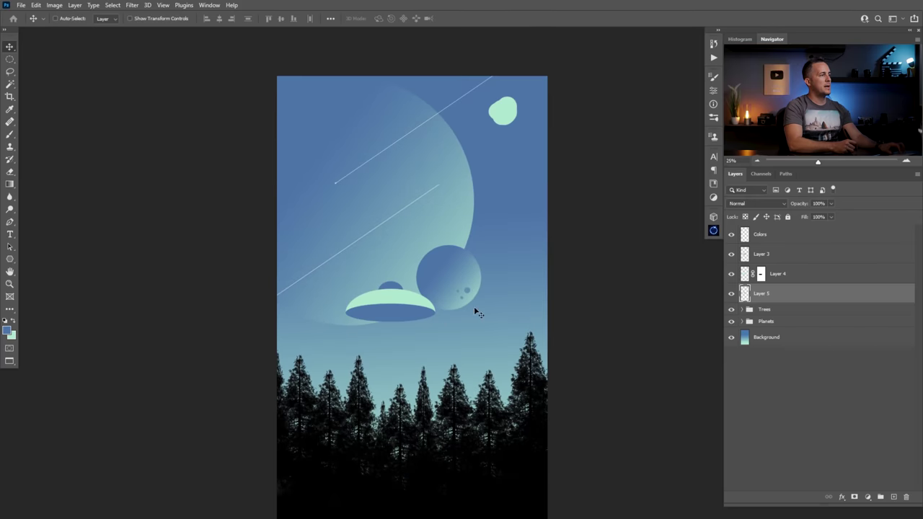
pyautogui.keyDown('shift'); pyautogui.click(743, 235); pyautogui.keyUp('shift')
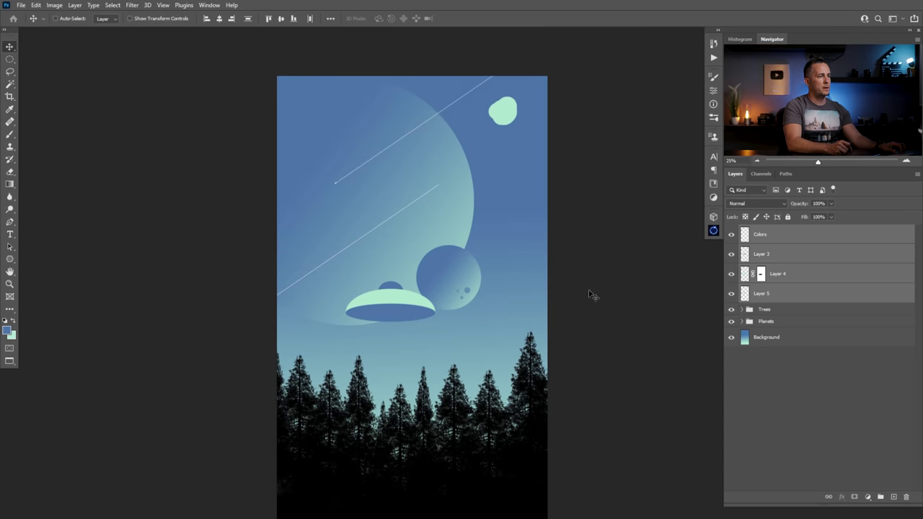
pyautogui.click(750, 254)
pyautogui.keyDown('shift'); pyautogui.click(745, 293); pyautogui.keyUp('shift')
pyautogui.moveTo(412, 300)
pyautogui.mouseDown()
pyautogui.moveTo(432, 210)
pyautogui.moveTo(622, 228)
pyautogui.moveTo(432, 230)
pyautogui.moveTo(205, 358)
pyautogui.moveTo(387, 334)
pyautogui.moveTo(415, 325)
pyautogui.moveTo(395, 321)
pyautogui.moveTo(385, 297)
pyautogui.moveTo(393, 307)
pyautogui.moveTo(419, 304)
pyautogui.mouseUp()
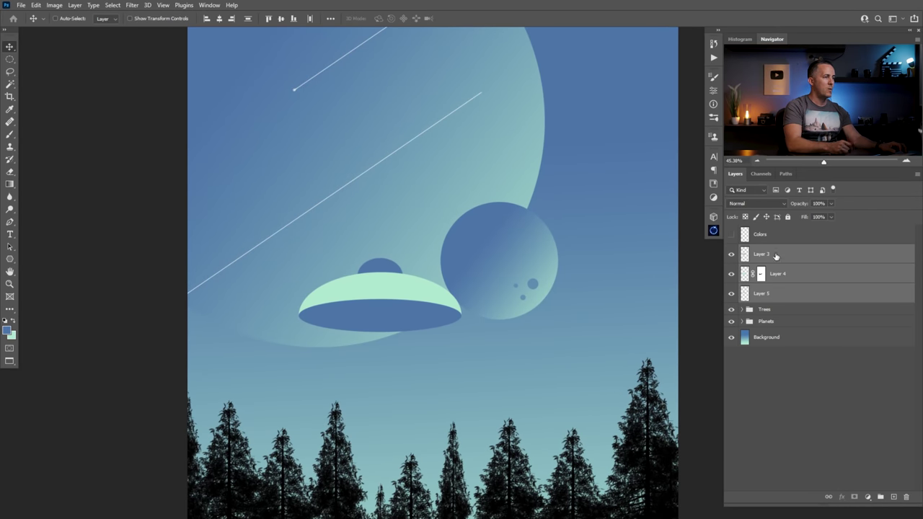
# Step: Lock Layer 3's transparent pixels and apply a linear gradient from blue on the left to mint on the right across the saucer's underside
pyautogui.click(746, 257)
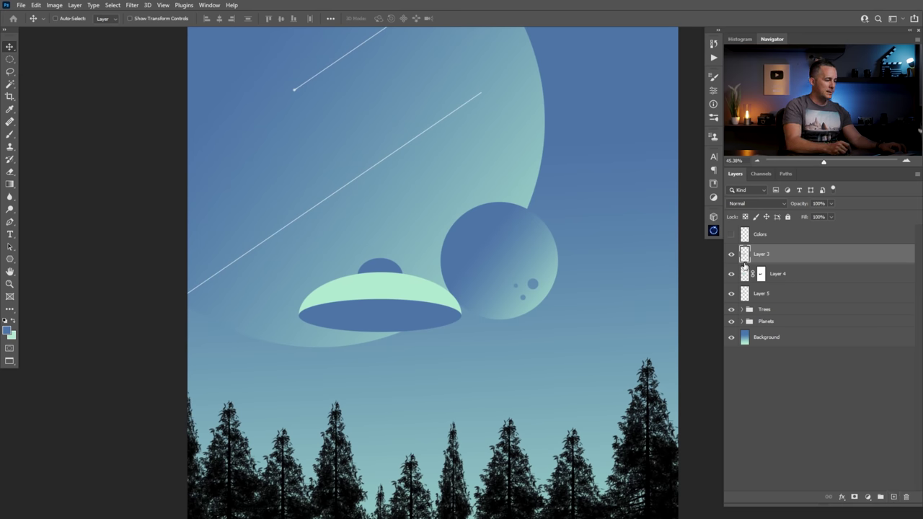
pyautogui.click(746, 217)
pyautogui.press('g')
pyautogui.moveTo(464, 350); pyautogui.dragTo(390, 313)
pyautogui.hotkey('ctrl', 'z')
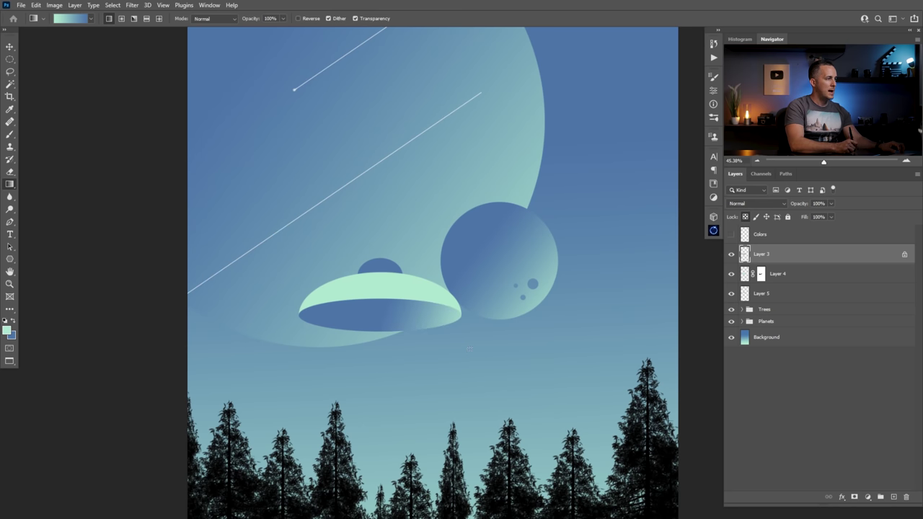
pyautogui.hotkey('ctrl', 'z')
pyautogui.moveTo(470, 349); pyautogui.dragTo(335, 299)
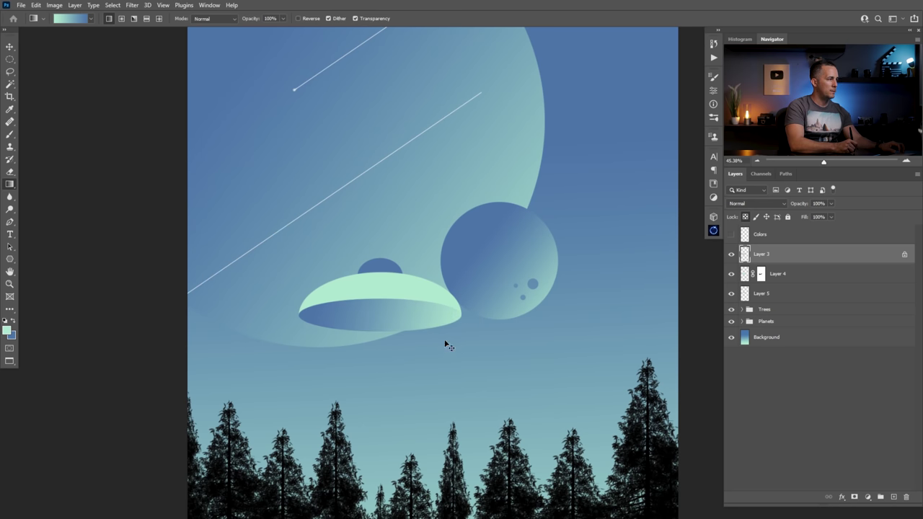
pyautogui.hotkey('ctrl', 'z')
pyautogui.moveTo(457, 318); pyautogui.dragTo(350, 316)
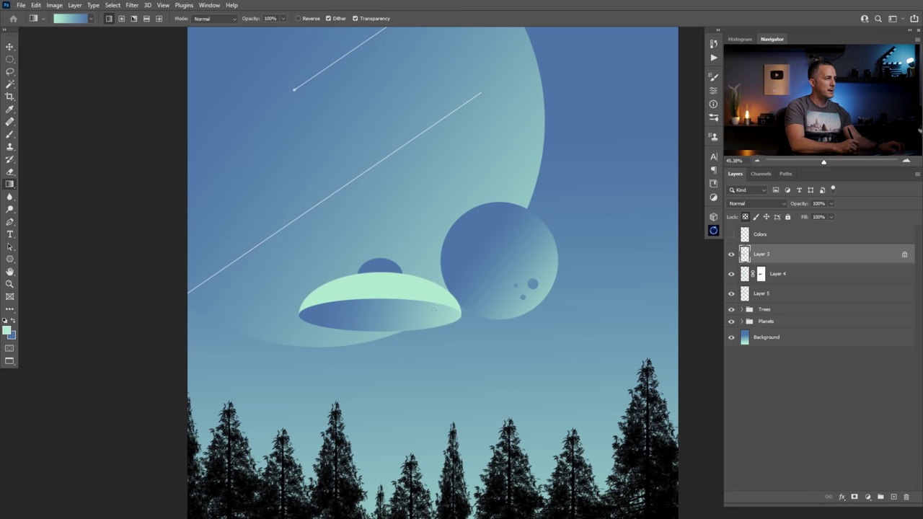
# Step: Load Layer 4's ellipse as a selection, fill it with the foreground blue on a new layer above, and deselect it
pyautogui.click(744, 275)
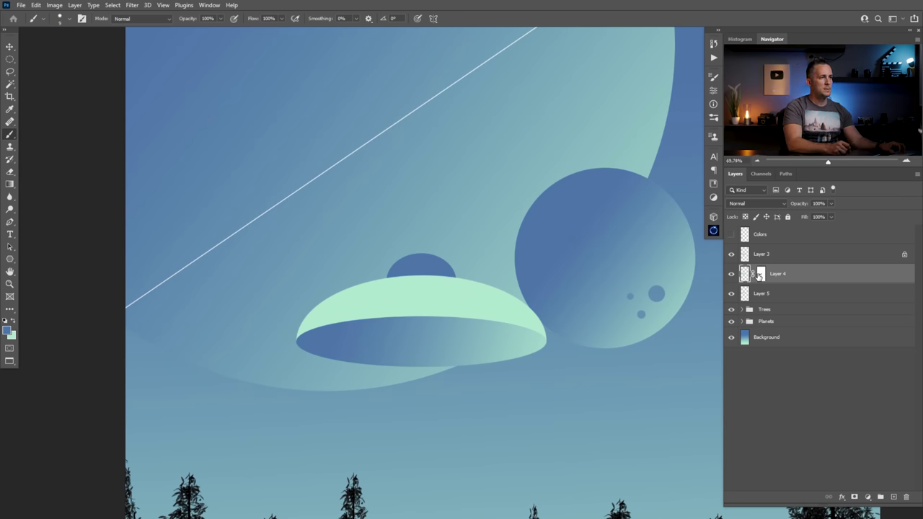
pyautogui.keyDown('ctrl'); pyautogui.click(744, 274); pyautogui.keyUp('ctrl')
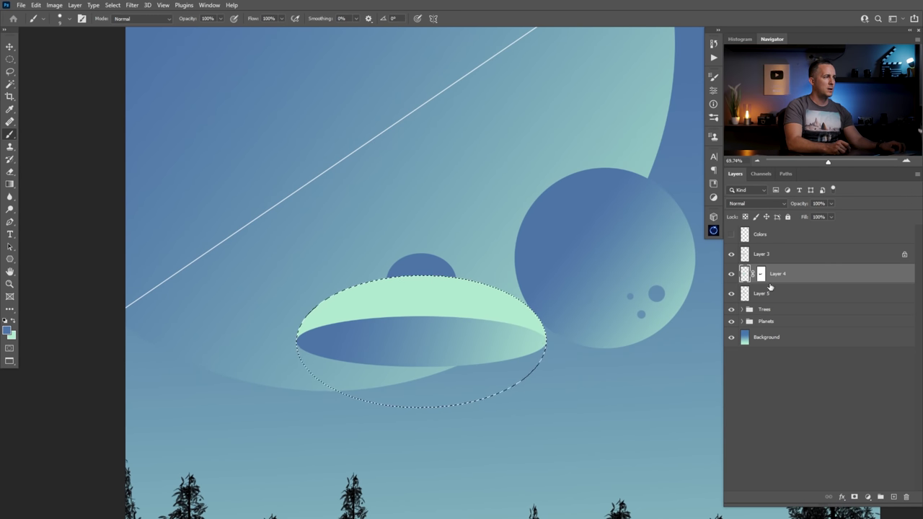
pyautogui.click(893, 496)
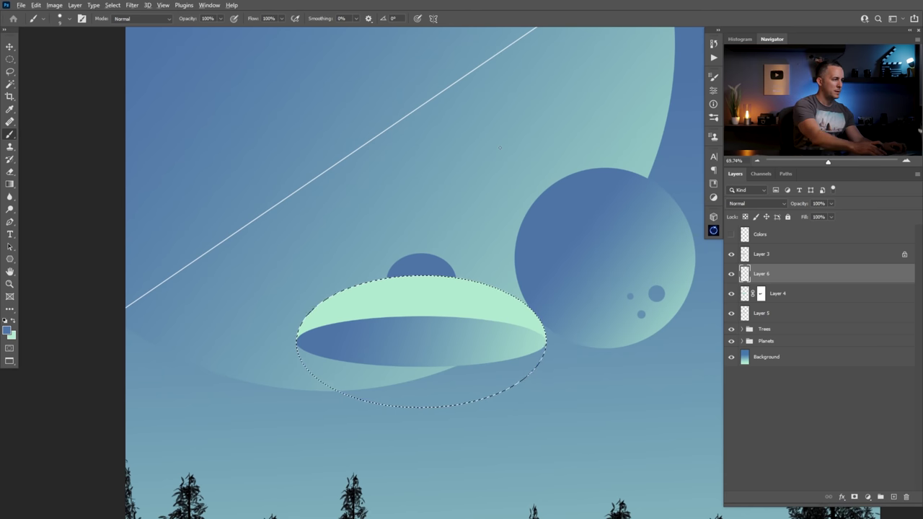
pyautogui.hotkey('alt', 'BackSpace')
pyautogui.hotkey('ctrl', 'd')
# Step: Move the layer mask from Layer 4 onto Layer 6 and delete Layer 4
pyautogui.moveTo(766, 298); pyautogui.dragTo(762, 274)
pyautogui.hotkey('ctrl', 'i')
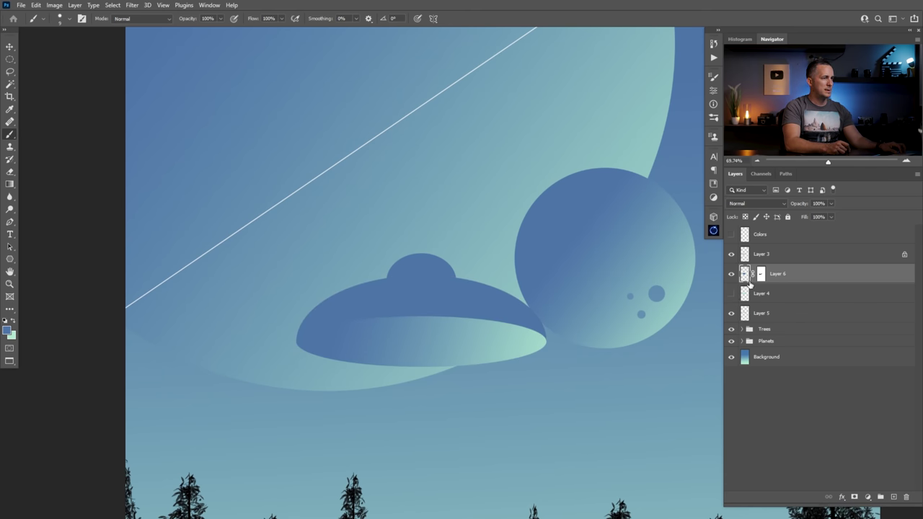
pyautogui.click(750, 292)
pyautogui.press('Delete')
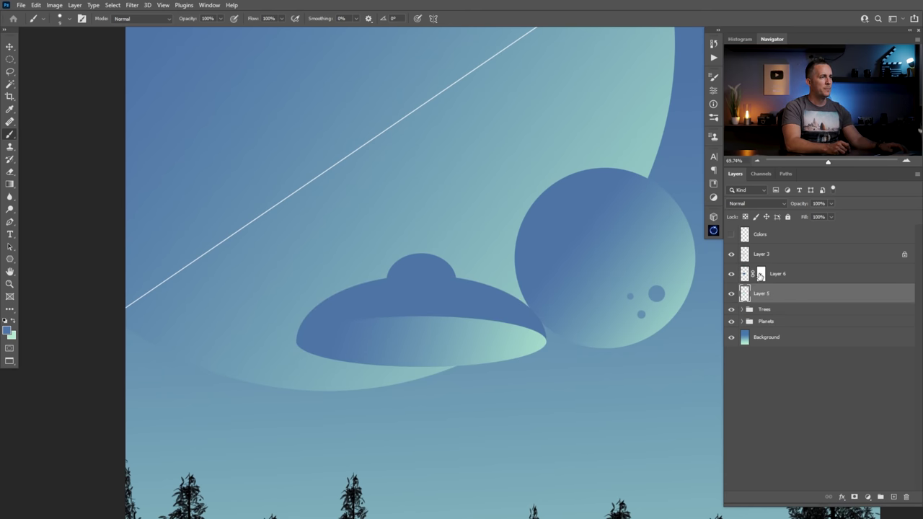
# Step: Apply Layer 6's mask permanently and squash the saucer's upper hull from its top edge to about 93.4% height
pyautogui.rightClick(761, 275)
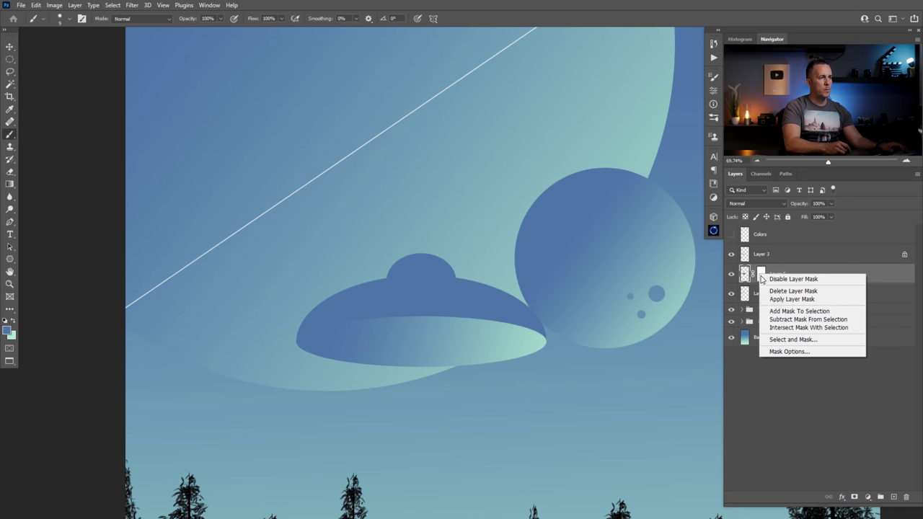
pyautogui.click(780, 300)
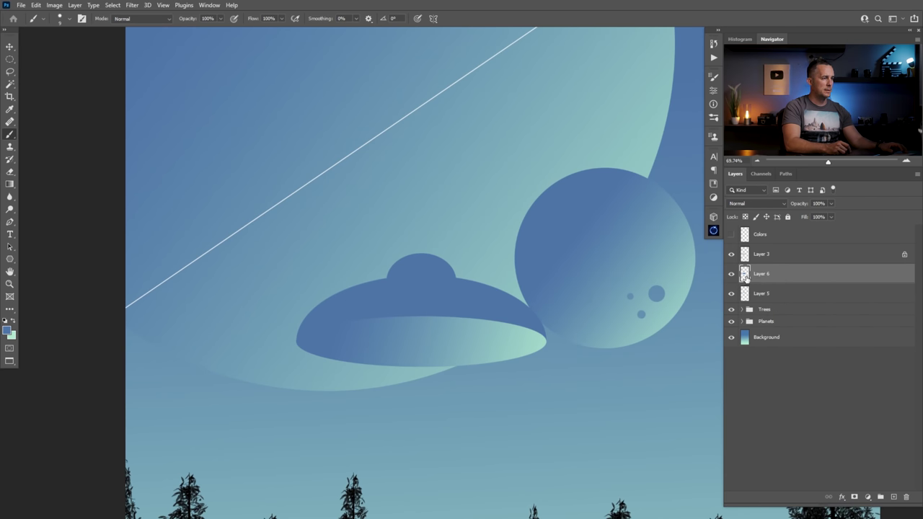
pyautogui.hotkey('ctrl', 't')
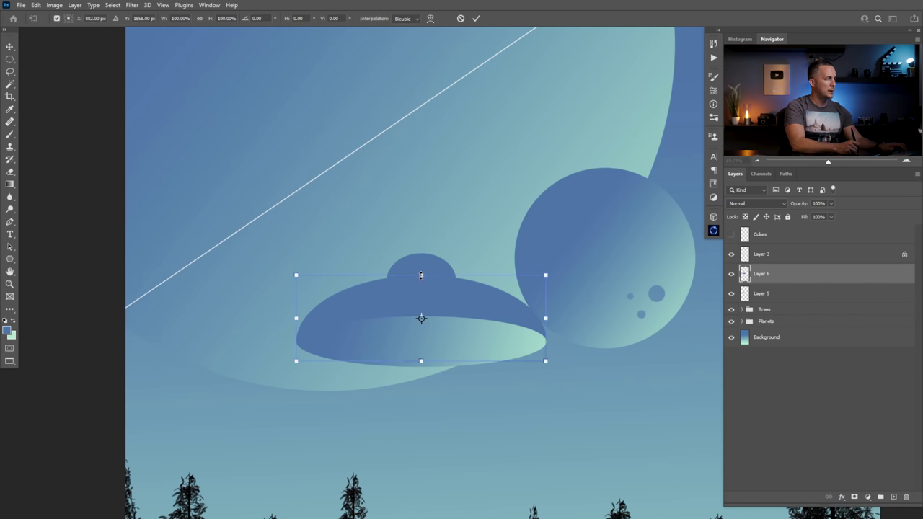
pyautogui.moveTo(421, 275); pyautogui.dragTo(421, 281)
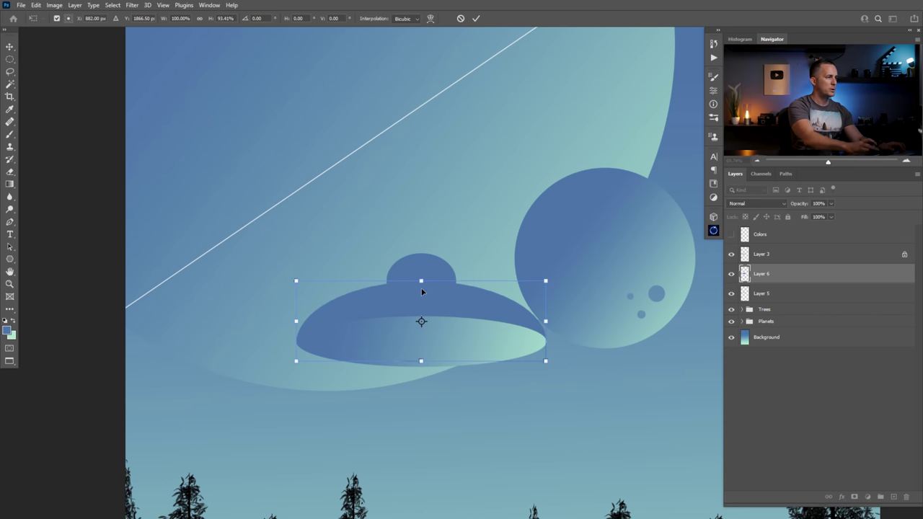
pyautogui.press('Return')
# Step: Select the dome on Layer 5 and move it slightly down onto the hull
pyautogui.press('v')
pyautogui.keyDown('ctrl'); pyautogui.click(432, 272); pyautogui.keyUp('ctrl')
pyautogui.moveTo(432, 274); pyautogui.dragTo(433, 277)
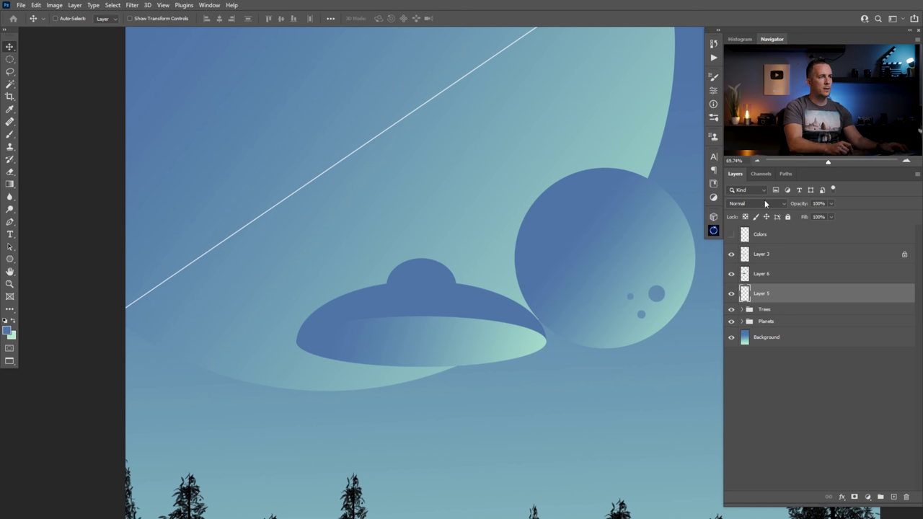
# Step: Lock Layer 5's transparent pixels, swap the foreground and background colours, and shade the dome with a linear gradient from mint on its right to blue
pyautogui.click(746, 217)
pyautogui.press('g')
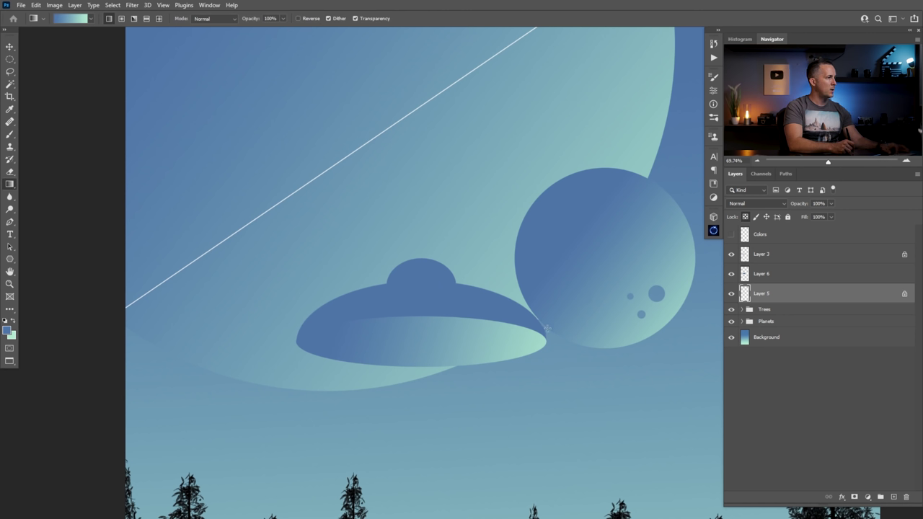
pyautogui.moveTo(536, 323); pyautogui.dragTo(445, 301)
pyautogui.hotkey('ctrl', 'z')
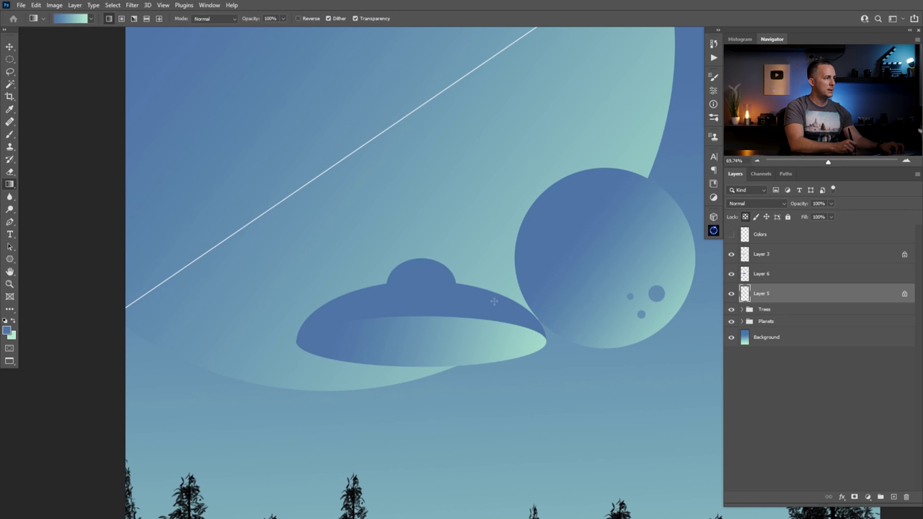
pyautogui.press('x')
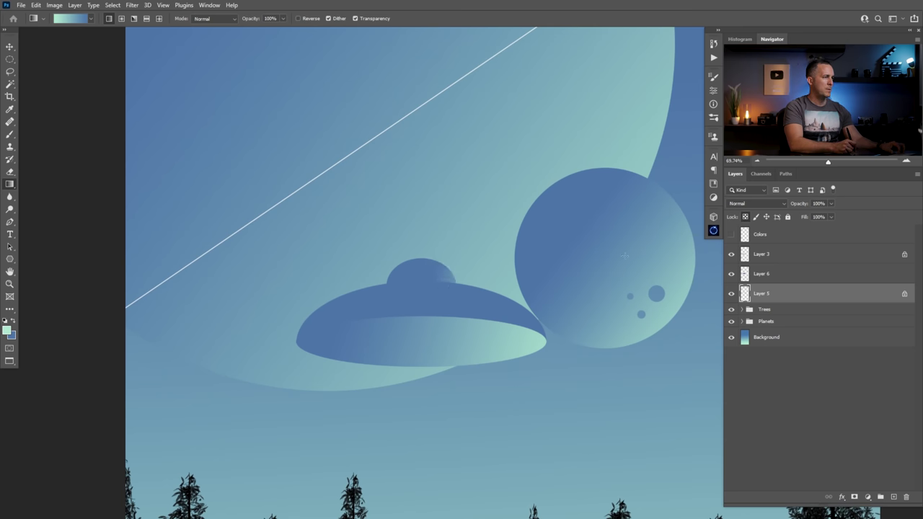
# Step: Lock Layer 6's transparent pixels, shade the upper hull with a mint-to-blue gradient from its right end, and check the dome layer by toggling its visibility
pyautogui.click(746, 274)
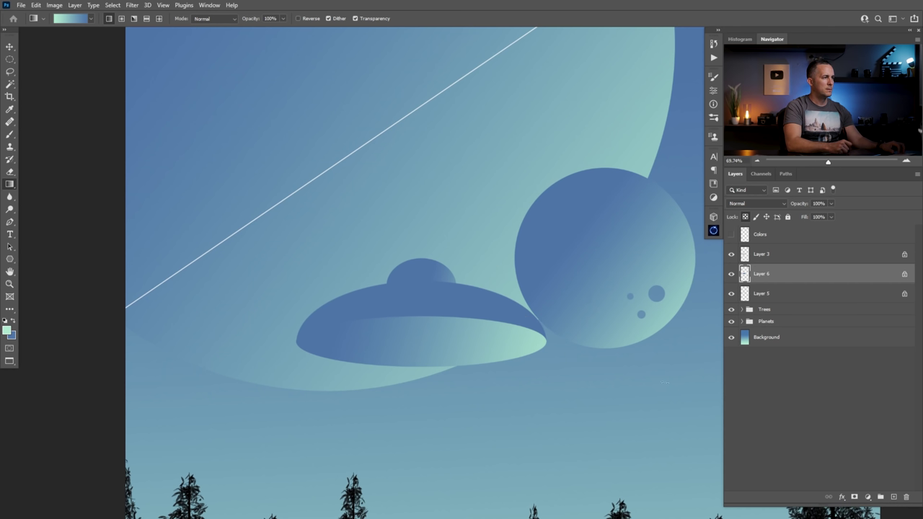
pyautogui.moveTo(557, 346); pyautogui.dragTo(522, 353)
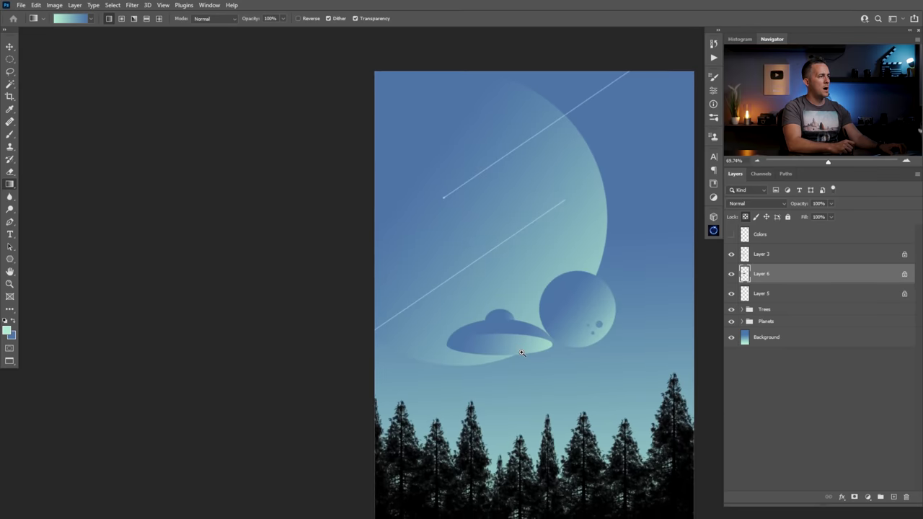
pyautogui.click(750, 298)
pyautogui.click(731, 294)
pyautogui.click(731, 294)
# Step: Reapply the linear gradient to the saucer's underside on Layer 3, running from mint beyond its right end to blue near its left end
pyautogui.click(743, 257)
pyautogui.moveTo(608, 373); pyautogui.dragTo(527, 345)
pyautogui.hotkey('ctrl', 'z')
pyautogui.moveTo(575, 362); pyautogui.dragTo(575, 363)
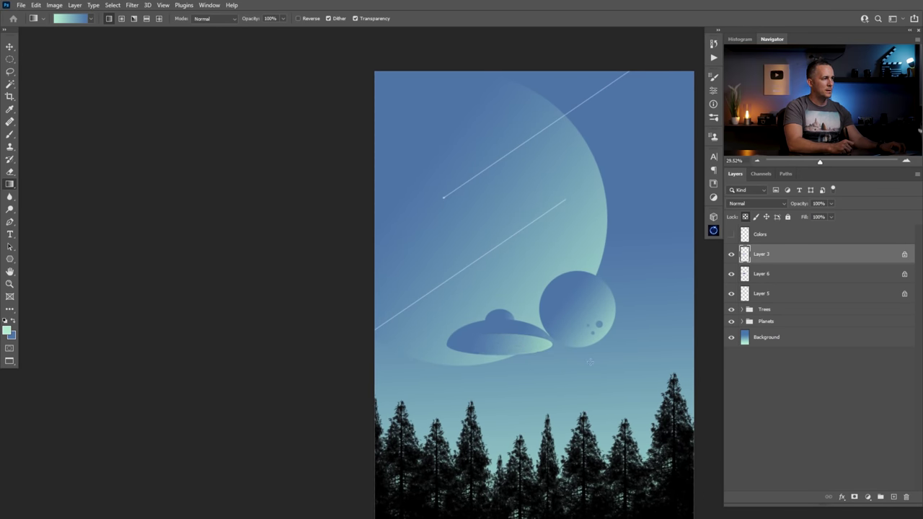
pyautogui.moveTo(495, 350)
pyautogui.mouseDown()
pyautogui.moveTo(539, 360)
pyautogui.moveTo(579, 353)
pyautogui.mouseUp()
pyautogui.moveTo(461, 344); pyautogui.dragTo(581, 368)
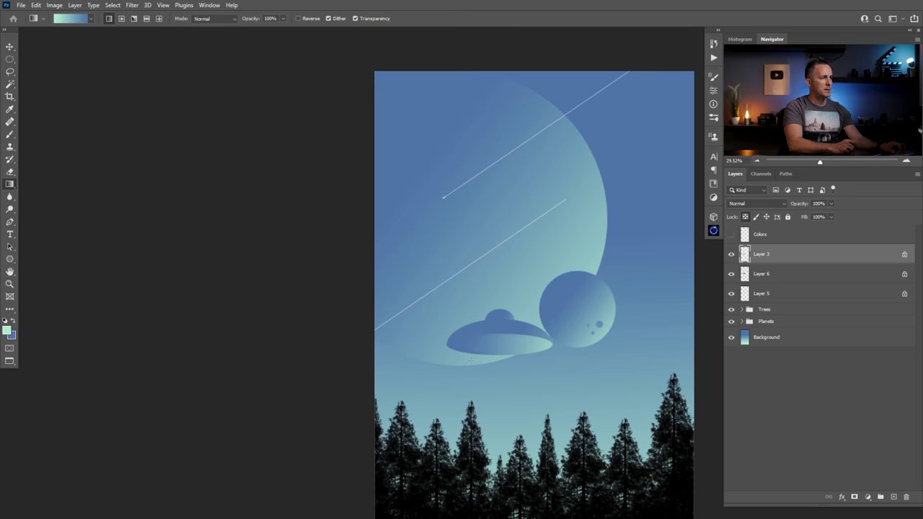
pyautogui.scroll(3, 534, 352)
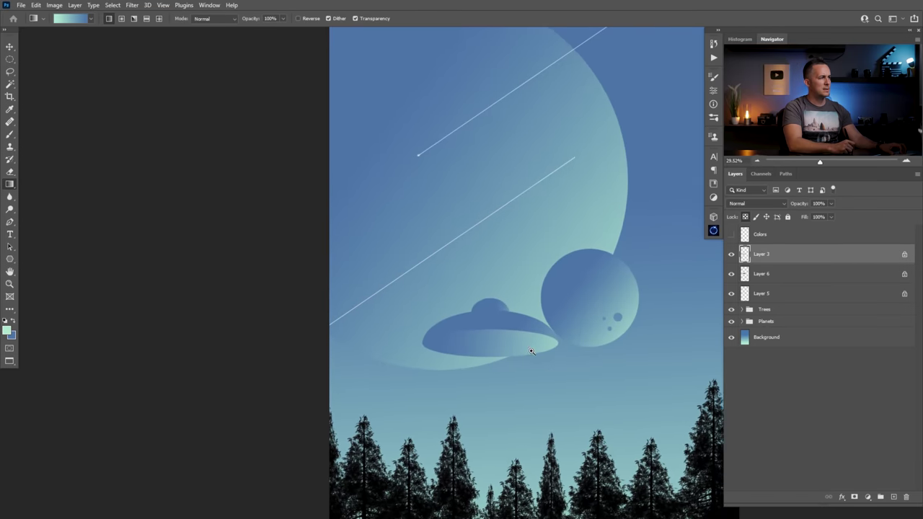
pyautogui.moveTo(556, 378); pyautogui.dragTo(557, 378)
pyautogui.moveTo(449, 338); pyautogui.dragTo(584, 365)
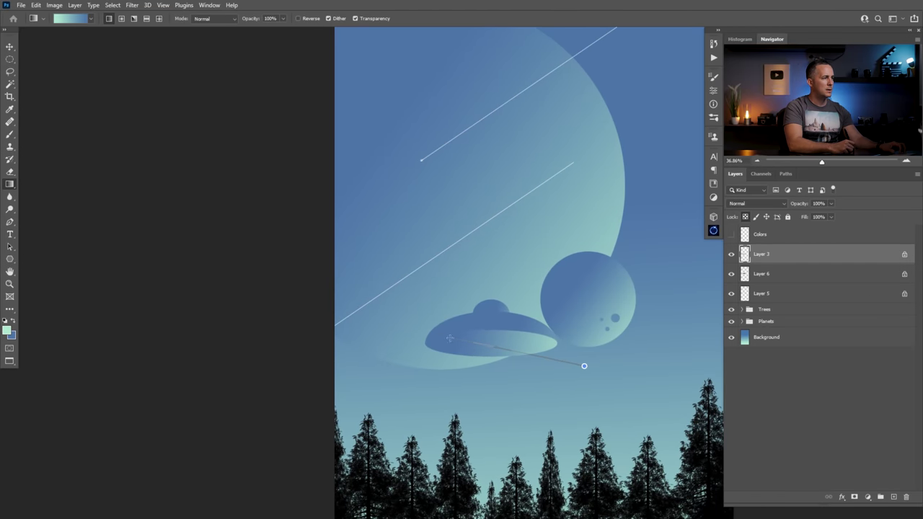
# Step: Group Layers 3, 6 and 5 and name the group UFO
pyautogui.press('v')
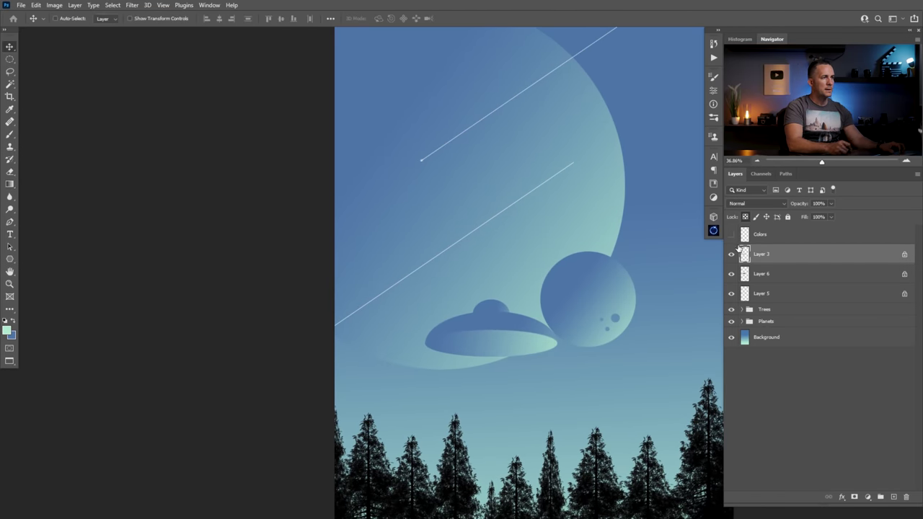
pyautogui.keyDown('shift'); pyautogui.click(750, 294); pyautogui.keyUp('shift')
pyautogui.hotkey('ctrl', 'g')
pyautogui.doubleClick(766, 249)
pyautogui.write('UFO')
pyautogui.press('Return')
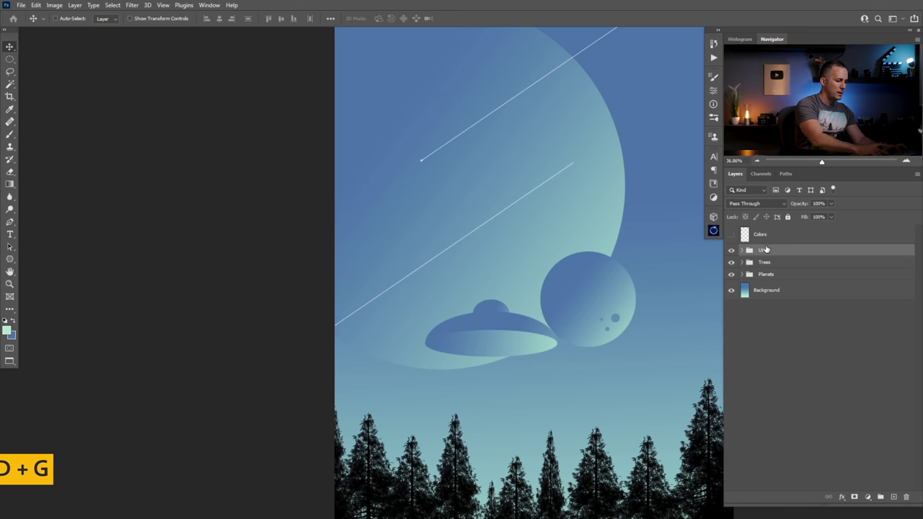
# Step: Move the UFO group up and left over the large planet and scale it down so it sits clear of the moon
pyautogui.moveTo(549, 343); pyautogui.dragTo(486, 323)
pyautogui.scroll(4, 485, 324)
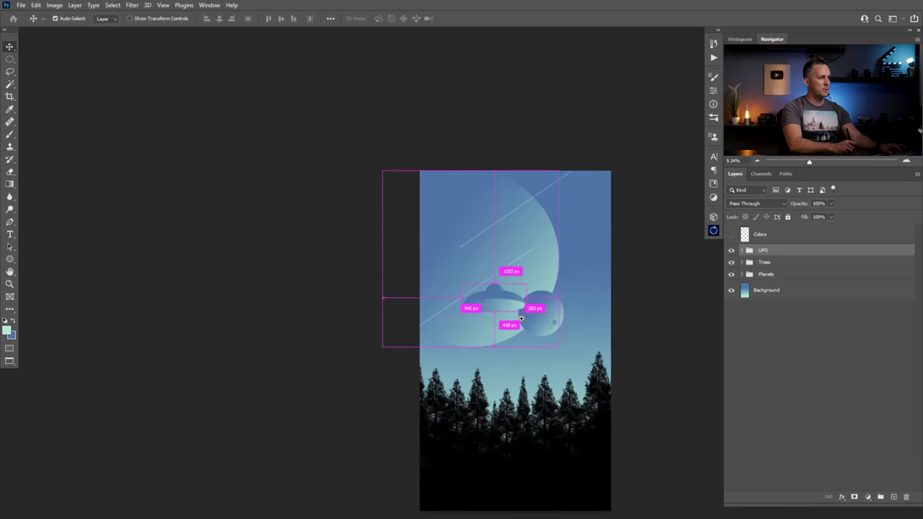
pyautogui.hotkey('ctrl', 't')
pyautogui.moveTo(531, 277); pyautogui.dragTo(498, 281)
pyautogui.scroll(4, 494, 292)
pyautogui.press('Return')
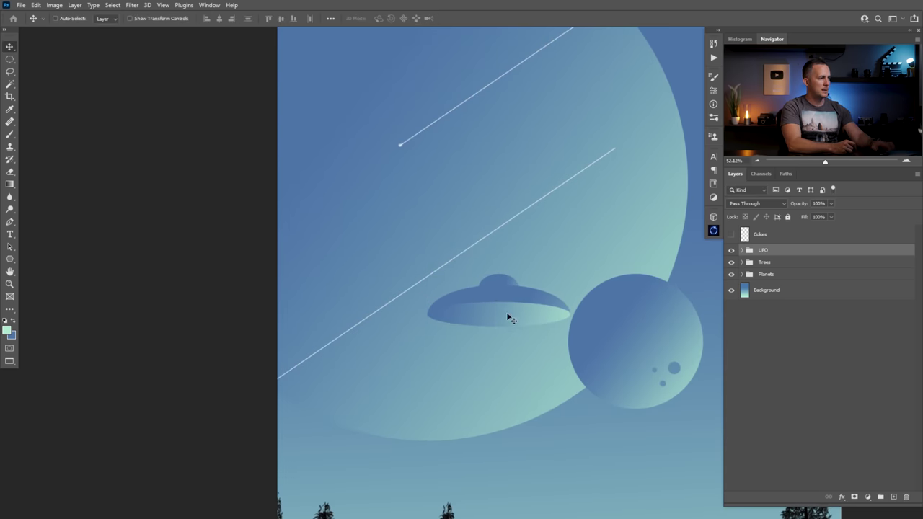
pyautogui.scroll(-4, 511, 319)
pyautogui.moveTo(504, 317)
pyautogui.mouseDown()
pyautogui.moveTo(473, 319)
pyautogui.moveTo(504, 315)
pyautogui.mouseUp()
# Step: Add a new layer above Layer 3 in the UFO group and select a narrow vertical rectangle from the saucer's dome down into the trees
pyautogui.click(742, 250)
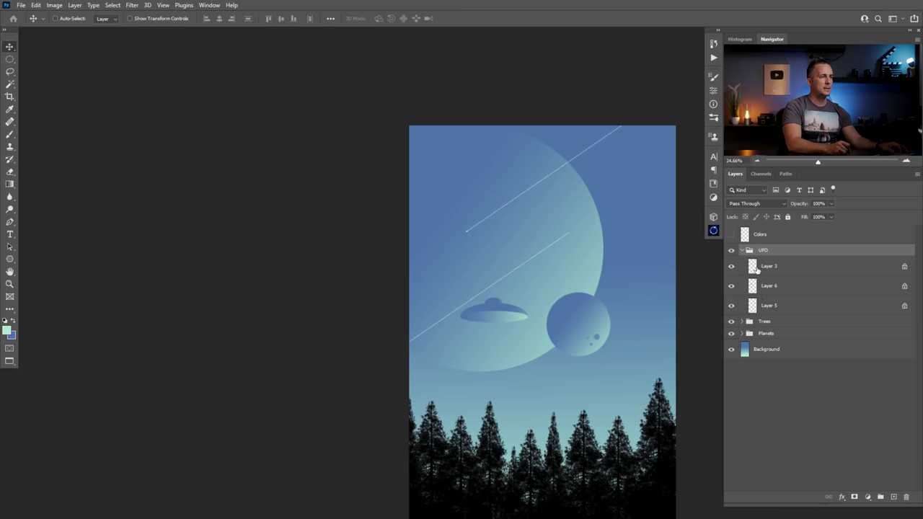
pyautogui.click(757, 267)
pyautogui.click(894, 497)
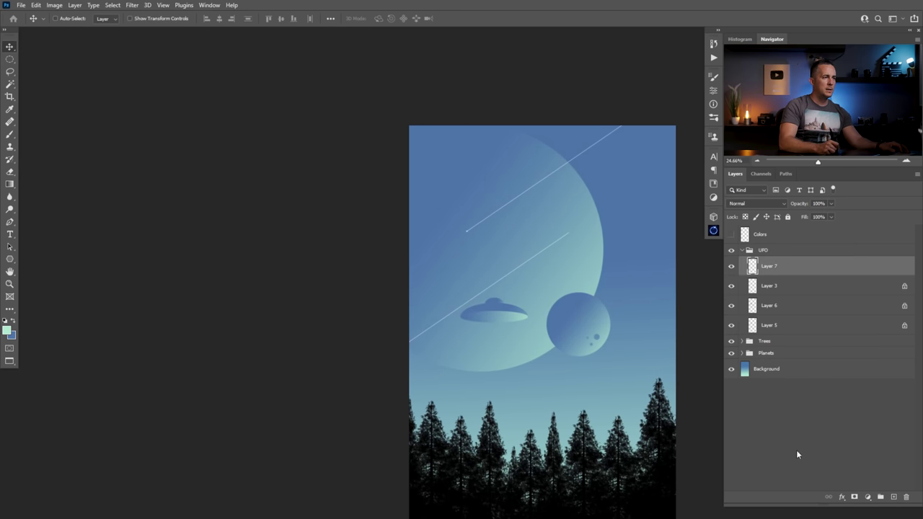
pyautogui.click(11, 60)
pyautogui.click(44, 68)
pyautogui.moveTo(492, 306); pyautogui.dragTo(402, 306)
pyautogui.moveTo(408, 383); pyautogui.dragTo(396, 471)
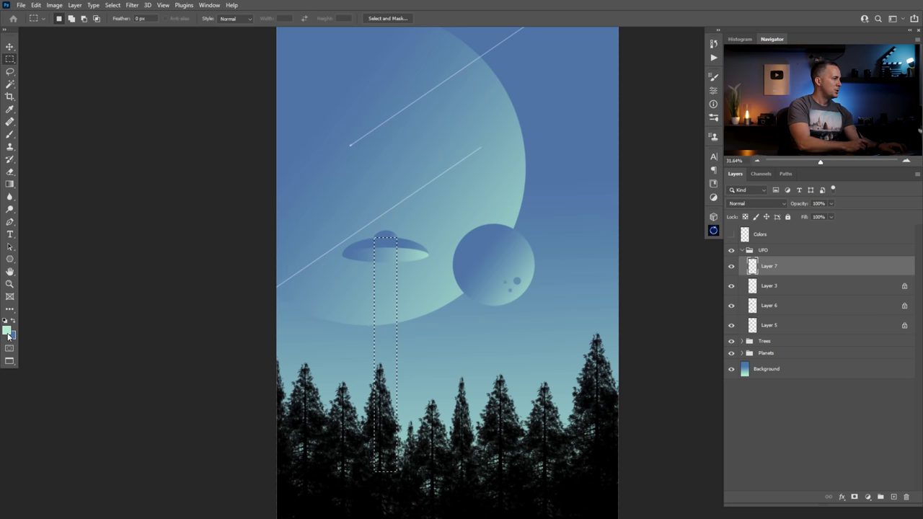
# Step: Set the foreground colour to a bright yellow with hue 56°, fill the rectangular selection with it, and deselect
pyautogui.click(7, 331)
pyautogui.click(717, 375)
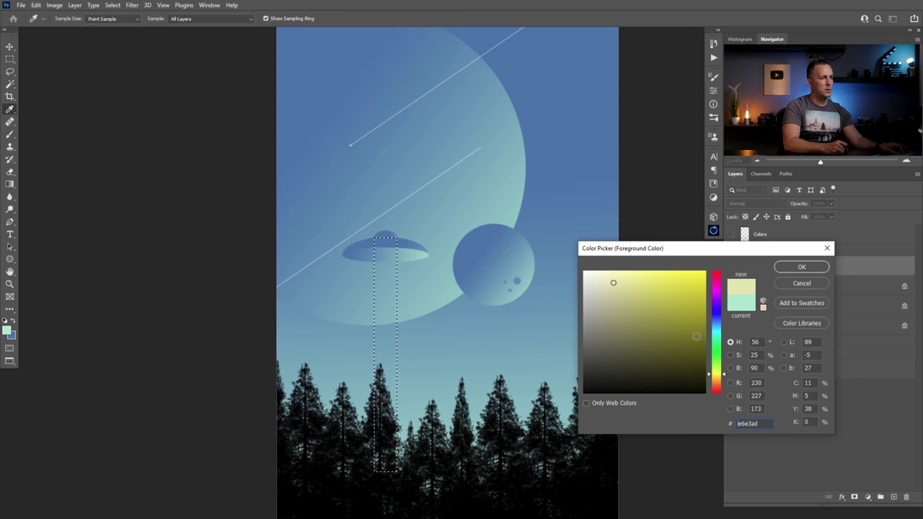
pyautogui.moveTo(673, 295); pyautogui.dragTo(682, 278)
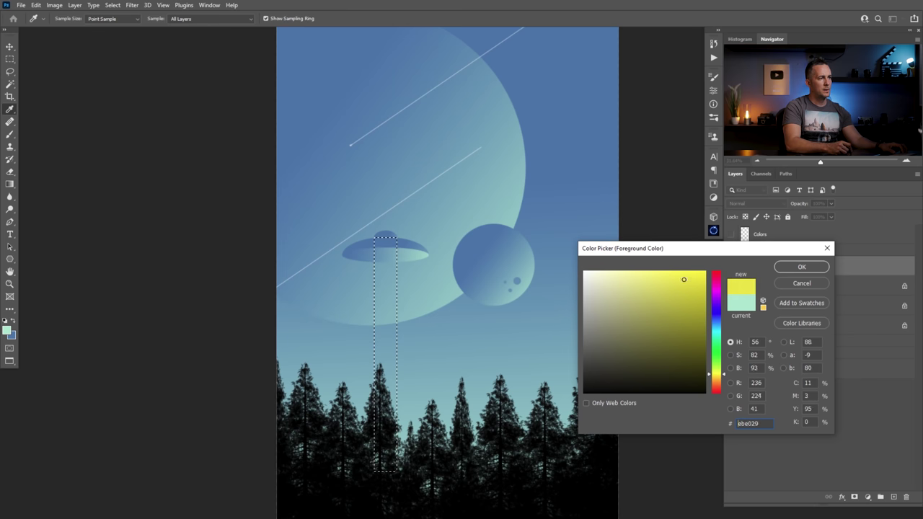
pyautogui.click(796, 268)
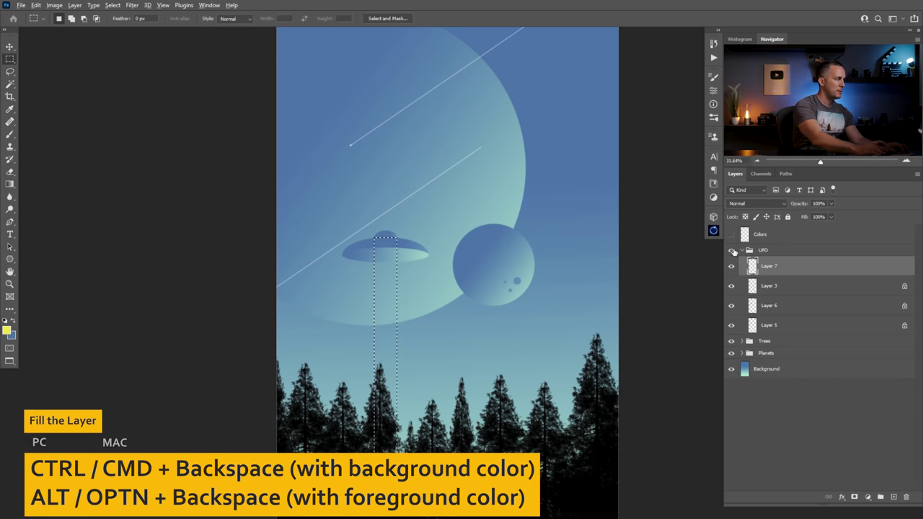
pyautogui.hotkey('alt', 'BackSpace')
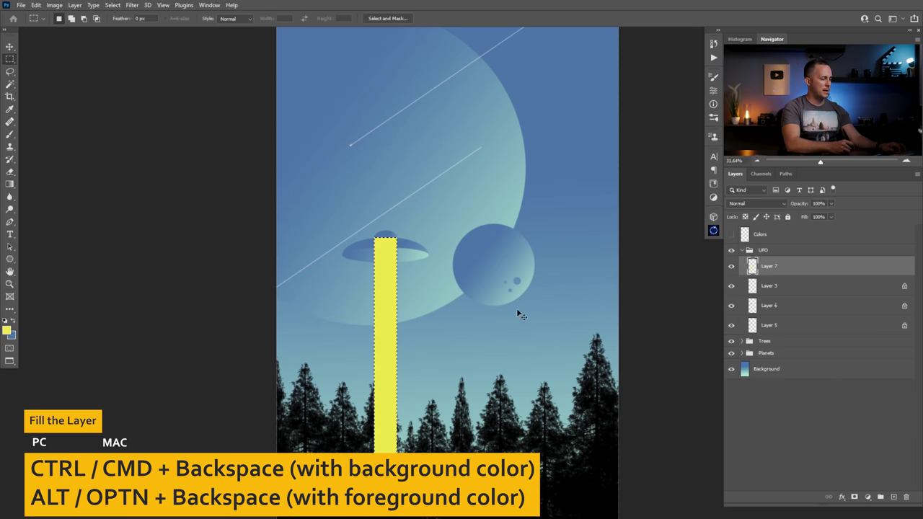
pyautogui.hotkey('ctrl', 'd')
# Step: Transform the yellow strip with Perspective, spreading its lower corners symmetrically to form a wide light beam
pyautogui.hotkey('ctrl', 't')
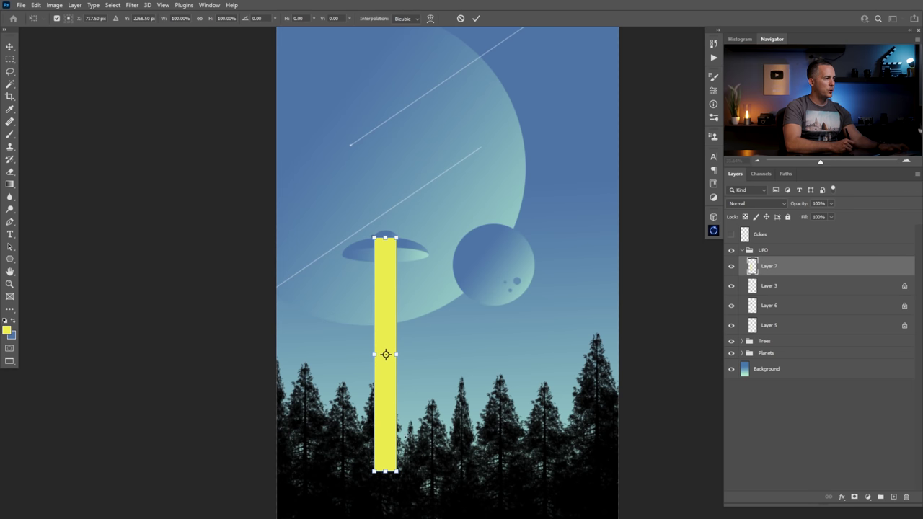
pyautogui.moveTo(397, 471); pyautogui.dragTo(431, 476)
pyautogui.hotkey('ctrl', 'z')
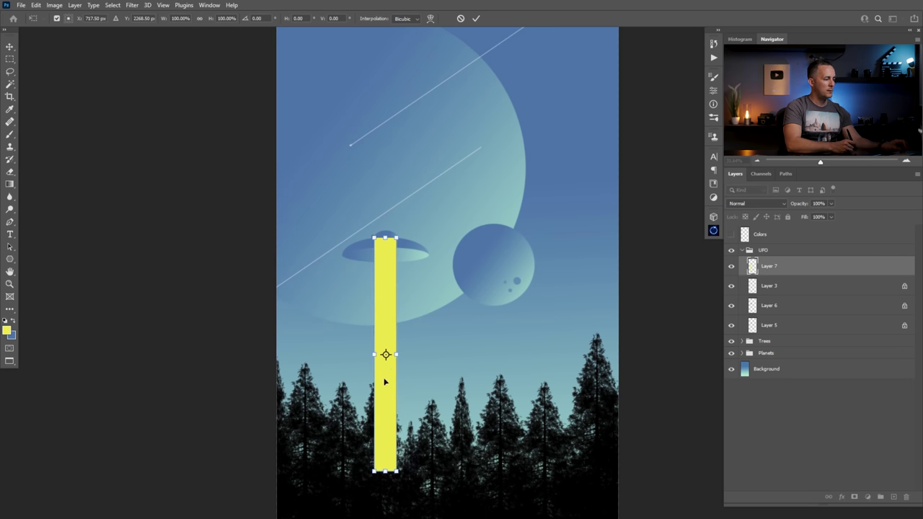
pyautogui.rightClick(386, 372)
pyautogui.click(413, 248)
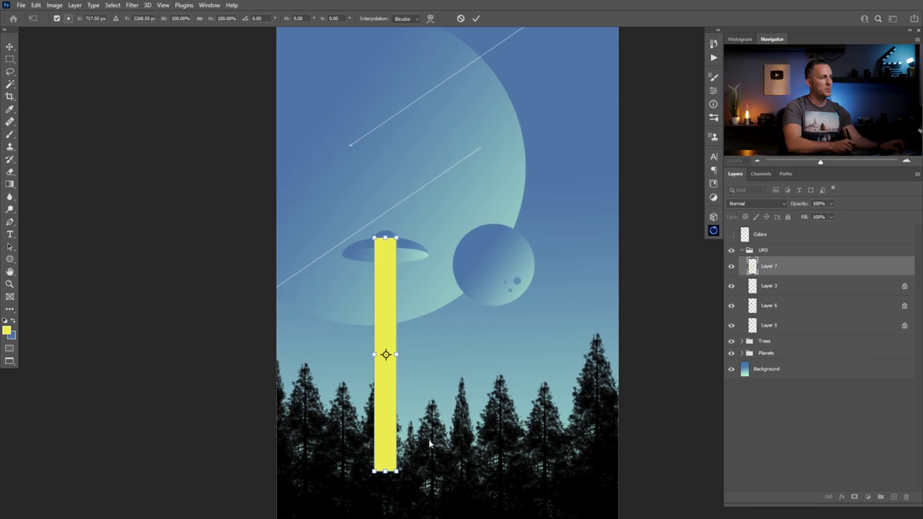
pyautogui.moveTo(397, 471); pyautogui.dragTo(491, 473)
pyautogui.press('Return')
# Step: Add a layer mask to Layer 7, reset the colours to default, and draw a flat elliptical selection across the beam at the saucer's underside
pyautogui.moveTo(393, 282); pyautogui.dragTo(447, 297)
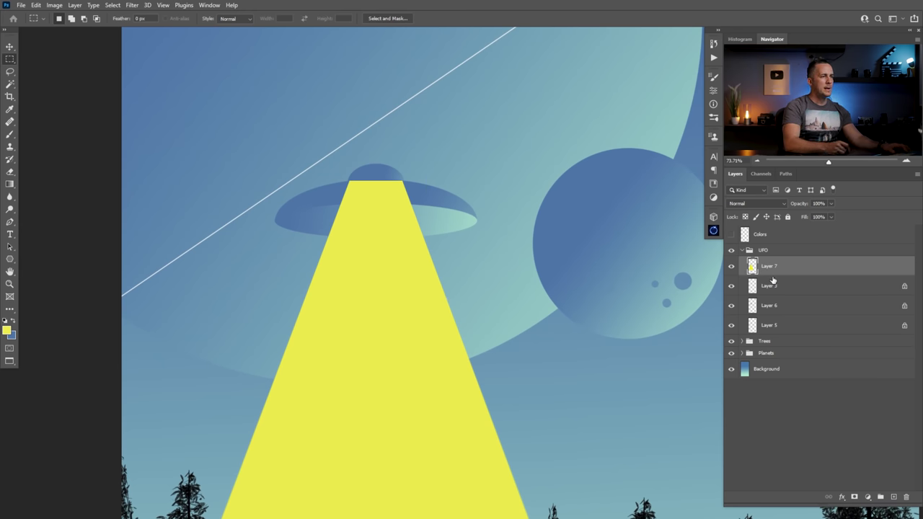
pyautogui.rightClick(8, 62)
pyautogui.click(52, 72)
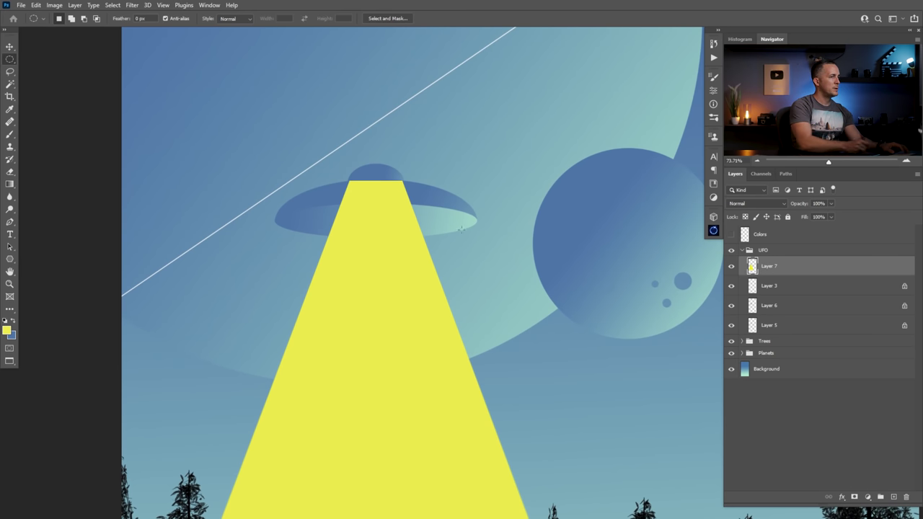
pyautogui.click(855, 497)
pyautogui.press('d')
pyautogui.moveTo(328, 196); pyautogui.dragTo(427, 246)
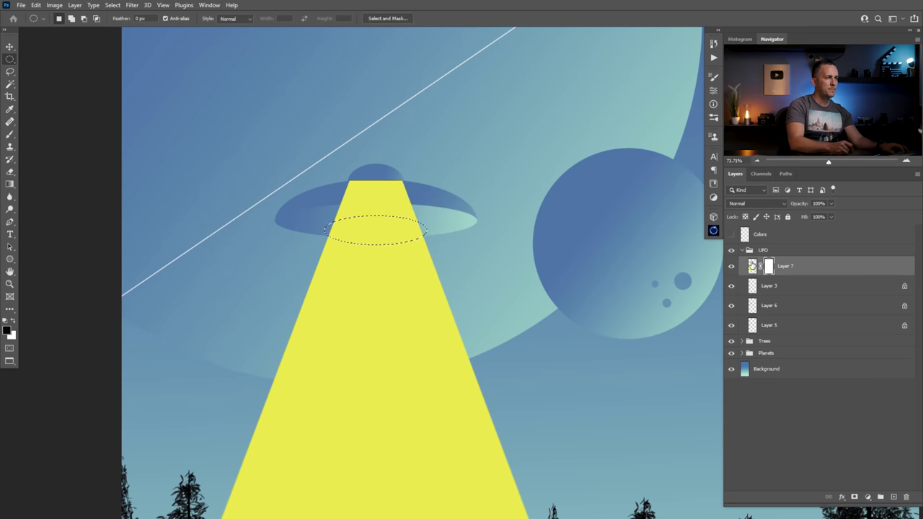
# Step: Invert the selection, enlarge the brush to 60, paint black on Layer 7's mask to hide the beam above the ellipse, and deselect
pyautogui.press('b')
pyautogui.click(210, 5)
pyautogui.click(284, 8)
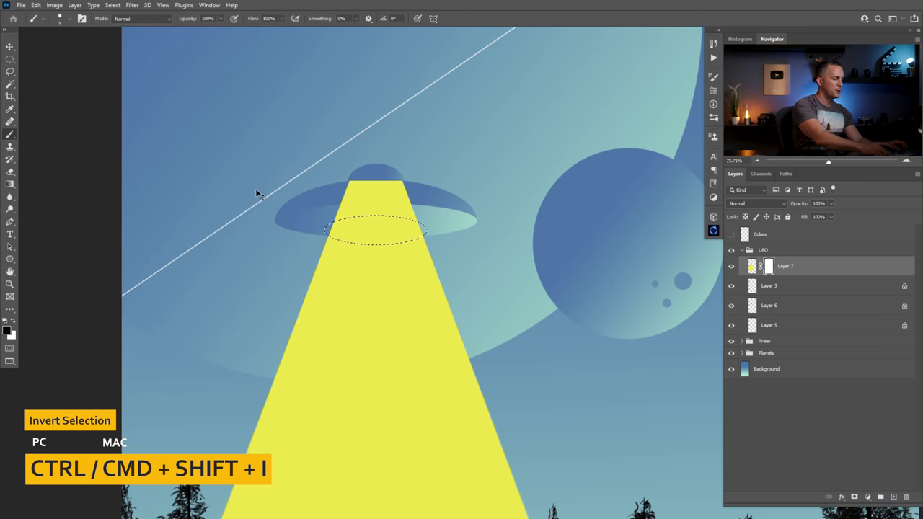
pyautogui.hotkey('ctrl', 'shift', 'i')
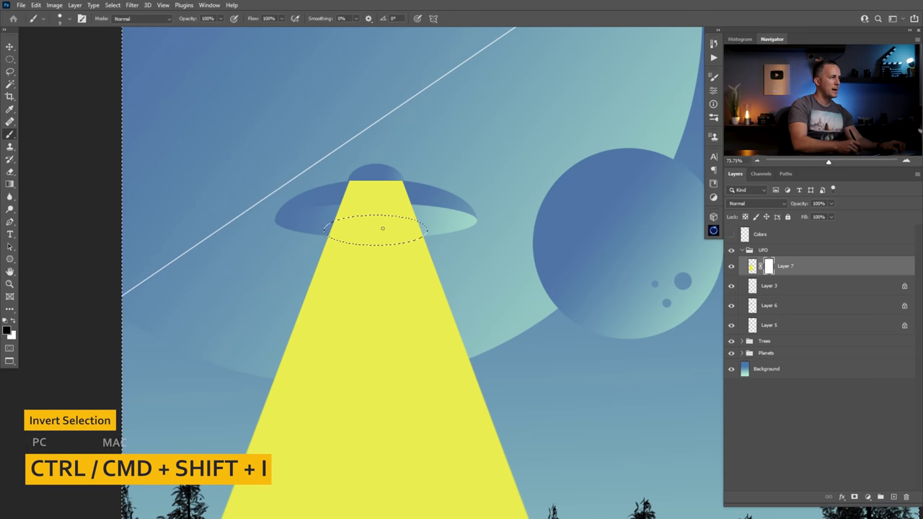
pyautogui.press(']')
pyautogui.press(']')
pyautogui.press(']')
pyautogui.press(']')
pyautogui.press(']')
pyautogui.moveTo(363, 190)
pyautogui.mouseDown()
pyautogui.moveTo(346, 202)
pyautogui.moveTo(390, 213)
pyautogui.moveTo(393, 189)
pyautogui.moveTo(409, 180)
pyautogui.mouseUp()
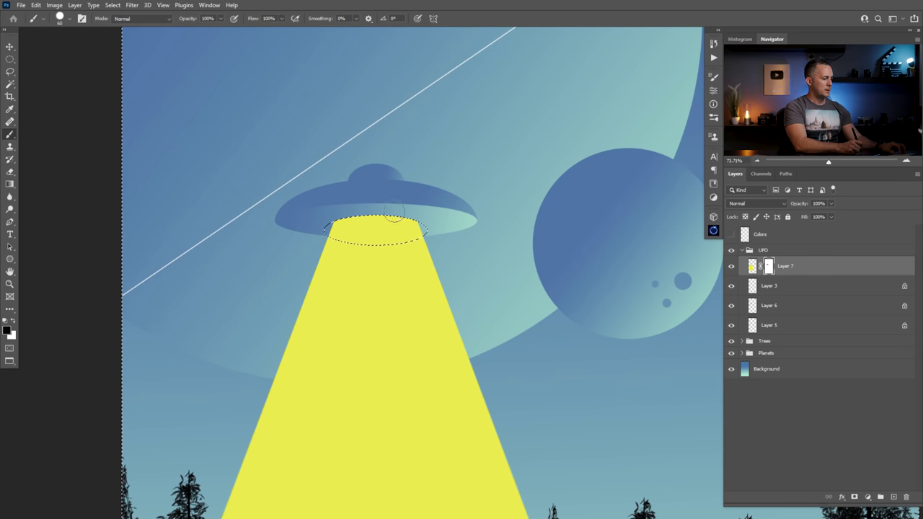
pyautogui.hotkey('ctrl', 'd')
pyautogui.keyDown('alt'); pyautogui.click(384, 268); pyautogui.keyUp('alt')
pyautogui.moveTo(384, 269); pyautogui.dragTo(408, 273)
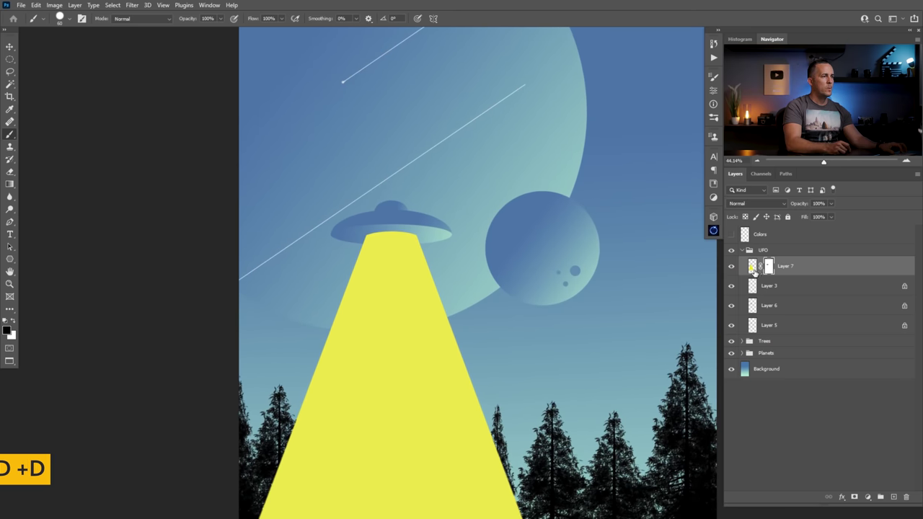
# Step: Transform the yellow beam with Perspective, narrowing its upper end symmetrically beneath the saucer
pyautogui.click(752, 266)
pyautogui.hotkey('ctrl', 't')
pyautogui.moveTo(527, 373); pyautogui.dragTo(524, 373)
pyautogui.hotkey('ctrl', 'z')
pyautogui.rightClick(491, 239)
pyautogui.click(513, 293)
pyautogui.moveTo(529, 210); pyautogui.dragTo(482, 217)
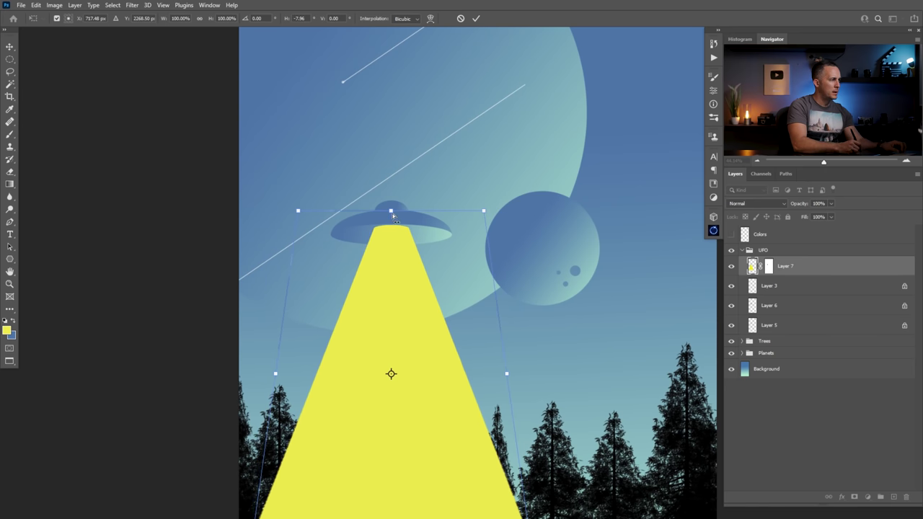
# Step: Switch to Free Transform, lower the beam's top edge slightly on the saucer's underside, and commit
pyautogui.rightClick(393, 245)
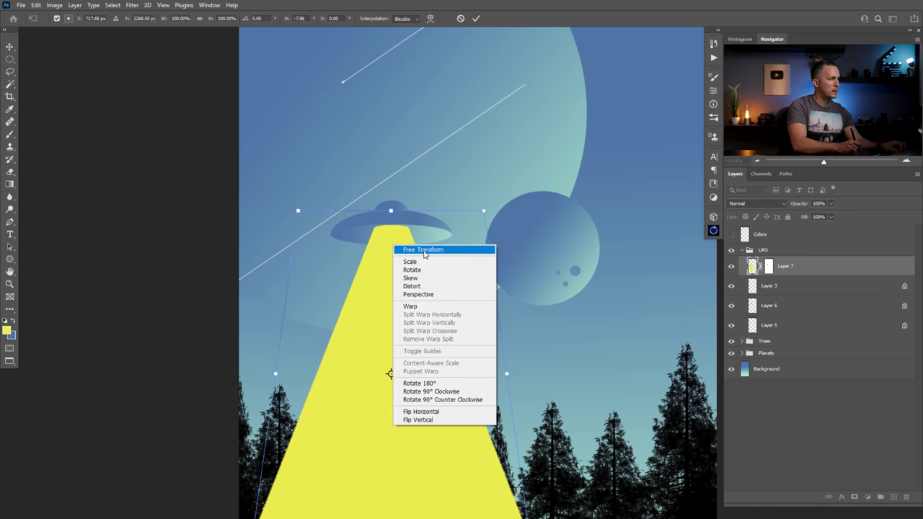
pyautogui.click(423, 250)
pyautogui.moveTo(390, 211); pyautogui.dragTo(391, 217)
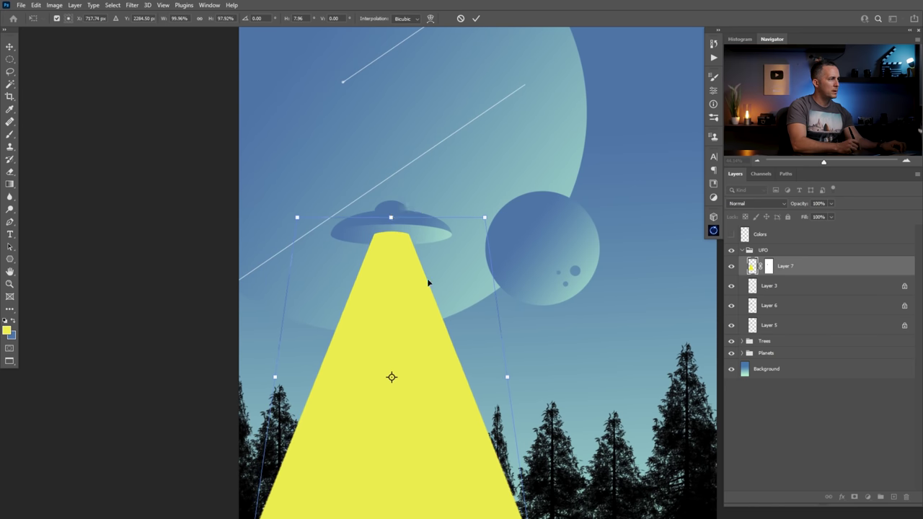
pyautogui.press('Return')
# Step: Set Layer 7's opacity to 80%
pyautogui.hotkey('ctrl', '0')
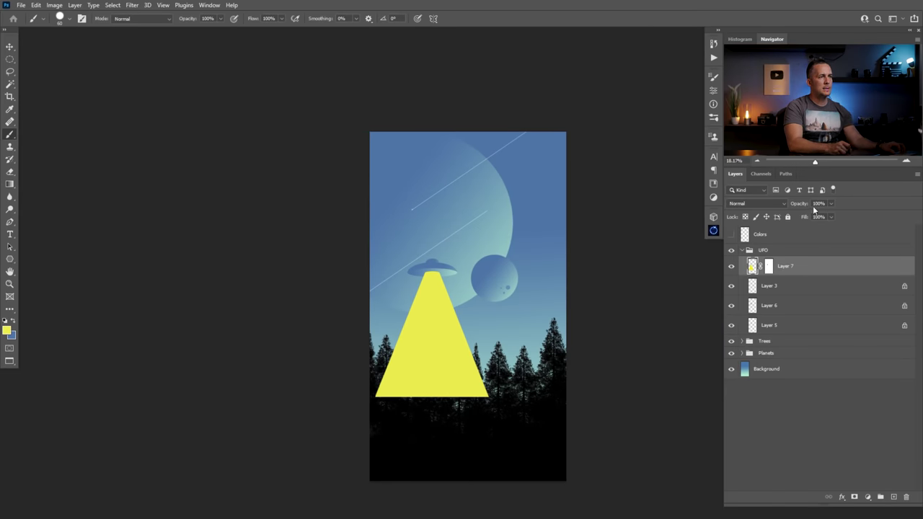
pyautogui.write('80')
pyautogui.press('Return')
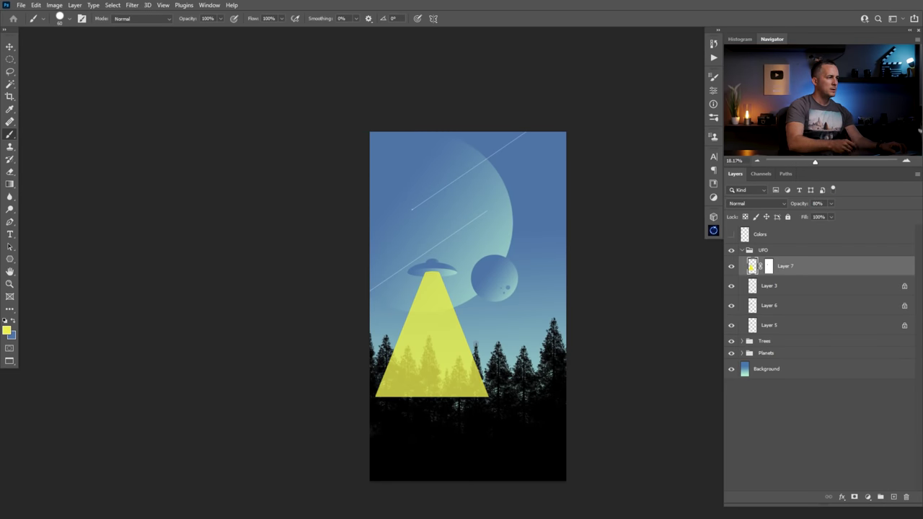
# Step: Stretch the beam's bottom edge down into the trees to about 119% height and commit the transform
pyautogui.moveTo(444, 352); pyautogui.dragTo(476, 351)
pyautogui.moveTo(432, 334); pyautogui.dragTo(425, 332)
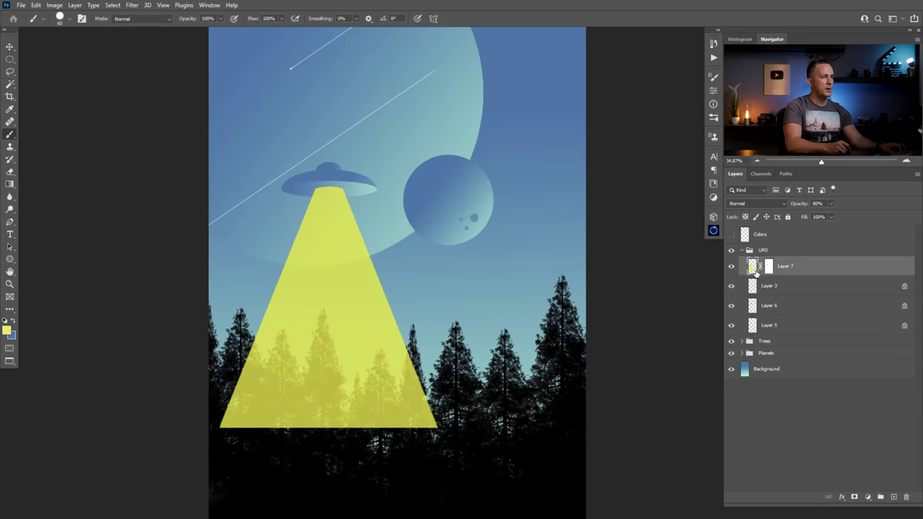
pyautogui.hotkey('ctrl', 't')
pyautogui.moveTo(329, 426); pyautogui.dragTo(331, 475)
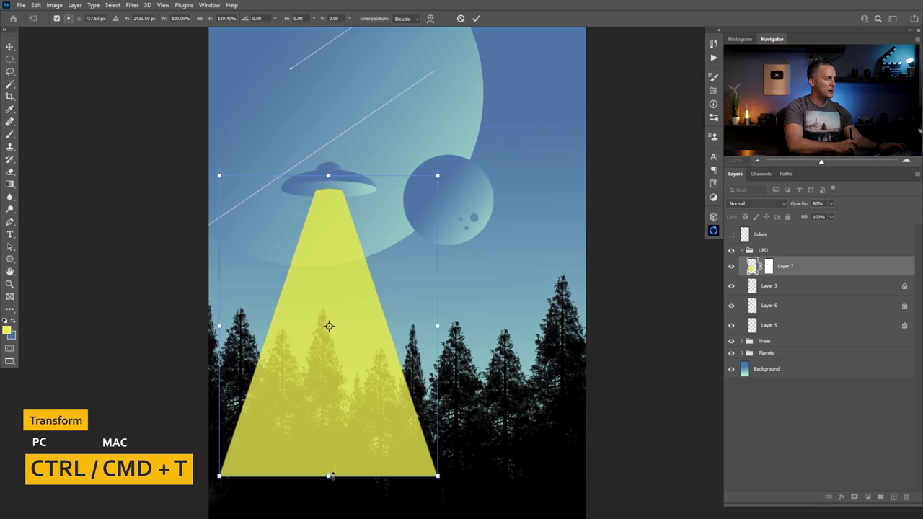
pyautogui.press('Return')
pyautogui.press('b')
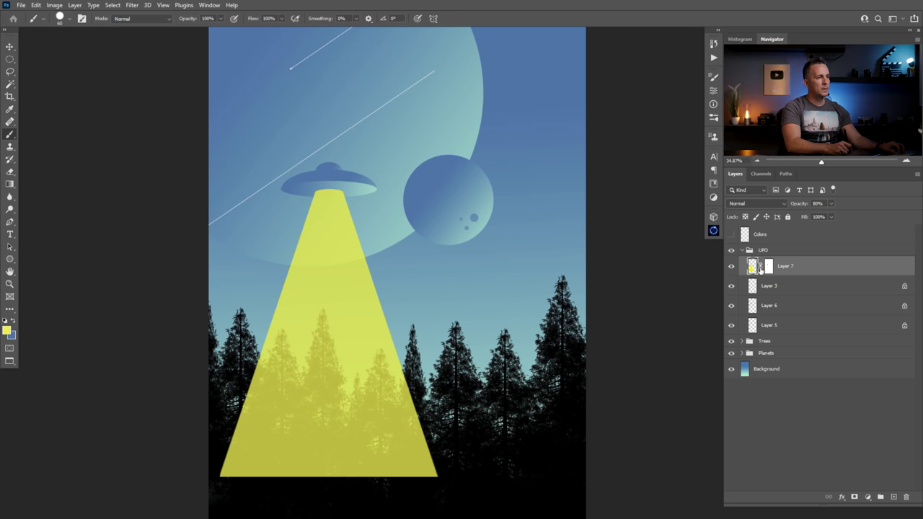
# Step: Rename Layer 7 as Light ray and move the Trees group above the UFO group
pyautogui.doubleClick(786, 267)
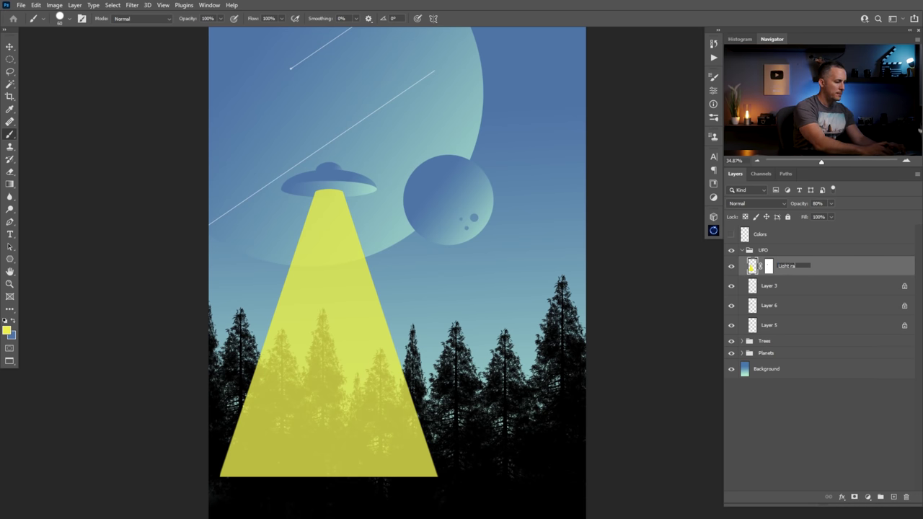
pyautogui.press('Return')
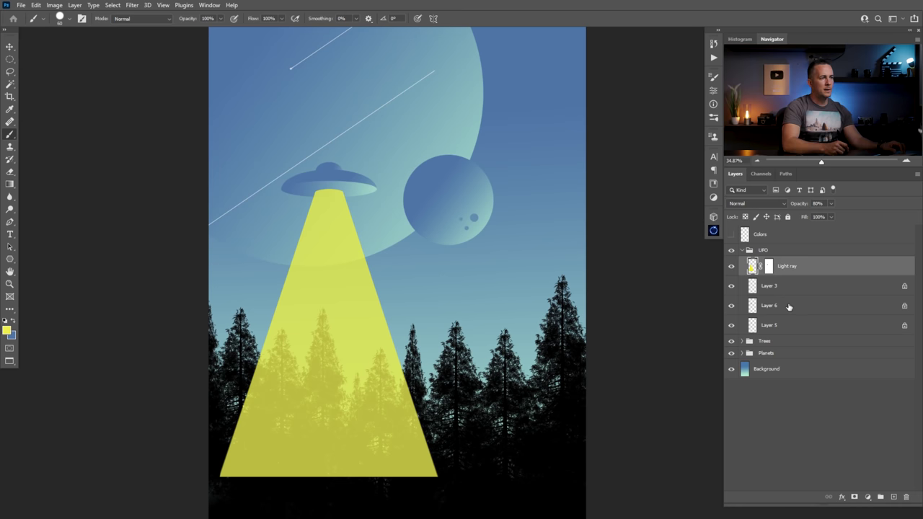
pyautogui.moveTo(752, 266)
pyautogui.mouseDown()
pyautogui.moveTo(762, 354)
pyautogui.moveTo(756, 268)
pyautogui.mouseUp()
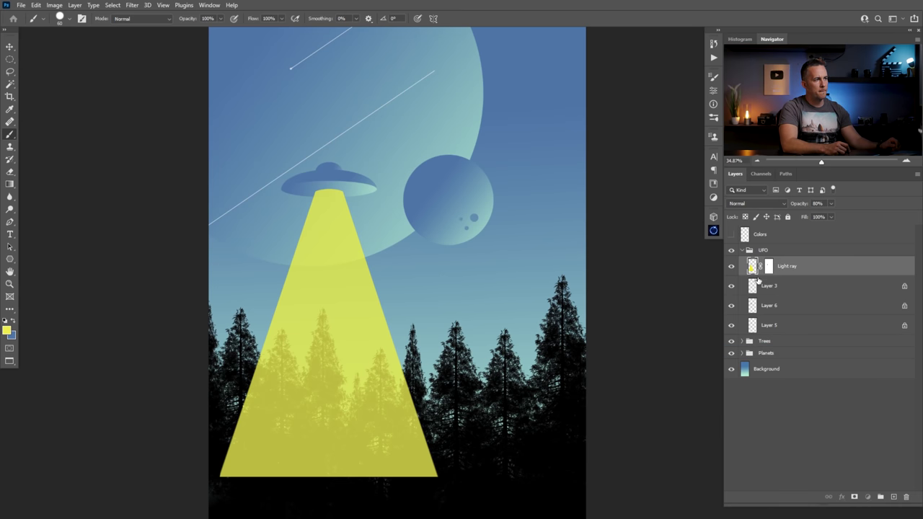
pyautogui.click(756, 342)
pyautogui.moveTo(755, 344); pyautogui.dragTo(759, 249)
pyautogui.moveTo(458, 357)
pyautogui.mouseDown()
pyautogui.moveTo(505, 358)
pyautogui.moveTo(441, 367)
pyautogui.mouseUp()
# Step: Transform the UFO group, scaling it to about 92%, rotating it to about -15° and repositioning it over the planet's lower edge
pyautogui.click(755, 262)
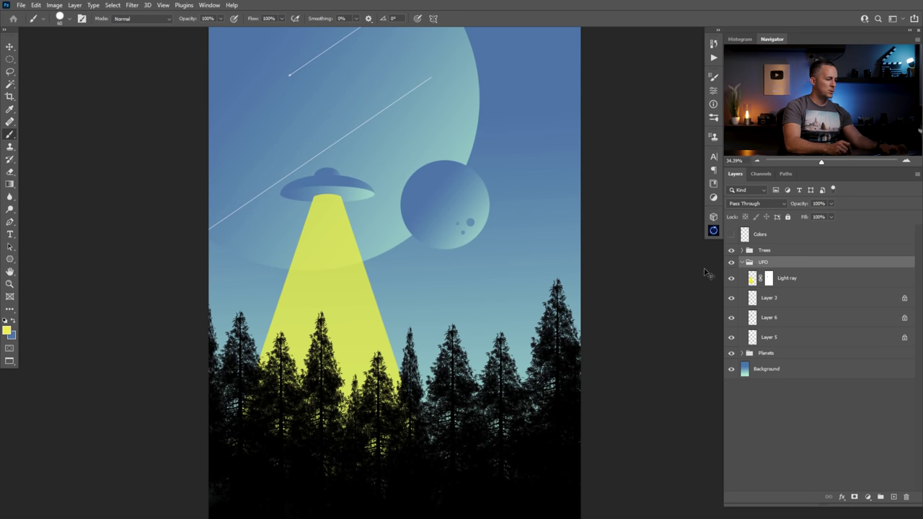
pyautogui.hotkey('ctrl', 't')
pyautogui.moveTo(485, 232); pyautogui.dragTo(462, 202)
pyautogui.moveTo(392, 270); pyautogui.dragTo(418, 288)
pyautogui.keyDown('alt'); pyautogui.moveTo(429, 175); pyautogui.dragTo(422, 178); pyautogui.keyUp('alt')
pyautogui.moveTo(405, 227); pyautogui.dragTo(387, 236)
pyautogui.moveTo(449, 269); pyautogui.dragTo(453, 266)
pyautogui.moveTo(468, 249); pyautogui.dragTo(445, 296)
pyautogui.moveTo(387, 323); pyautogui.dragTo(401, 312)
pyautogui.press('Return')
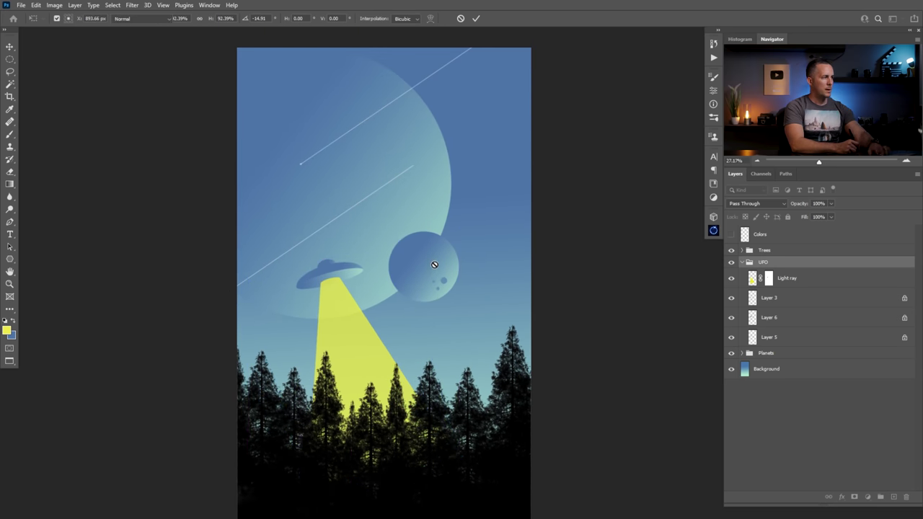
pyautogui.press('Return')
# Step: Expand the Planets group and move the moon and its neighbouring planet elements higher in the sky
pyautogui.click(742, 353)
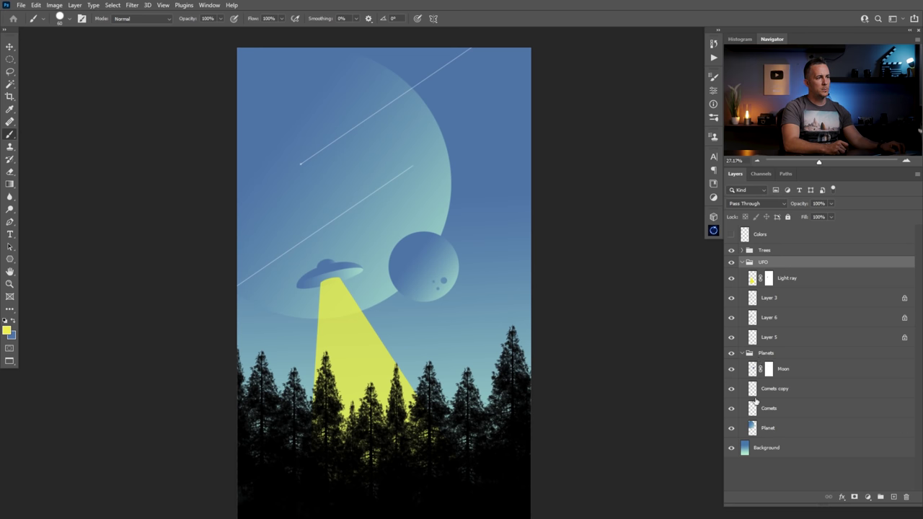
pyautogui.click(754, 375)
pyautogui.press('v')
pyautogui.moveTo(457, 265); pyautogui.dragTo(467, 226)
pyautogui.moveTo(441, 169); pyautogui.dragTo(424, 107)
pyautogui.click(463, 214)
pyautogui.moveTo(463, 213); pyautogui.dragTo(459, 178)
# Step: Undo the latest repositioning attempts and shift the Comets copy layer slightly left and up across the planet
pyautogui.moveTo(371, 200); pyautogui.dragTo(377, 103)
pyautogui.hotkey('ctrl', 'z')
pyautogui.hotkey('ctrl', 'z')
pyautogui.keyDown('ctrl'); pyautogui.click(440, 72); pyautogui.keyUp('ctrl')
pyautogui.hotkey('ctrl', 'z')
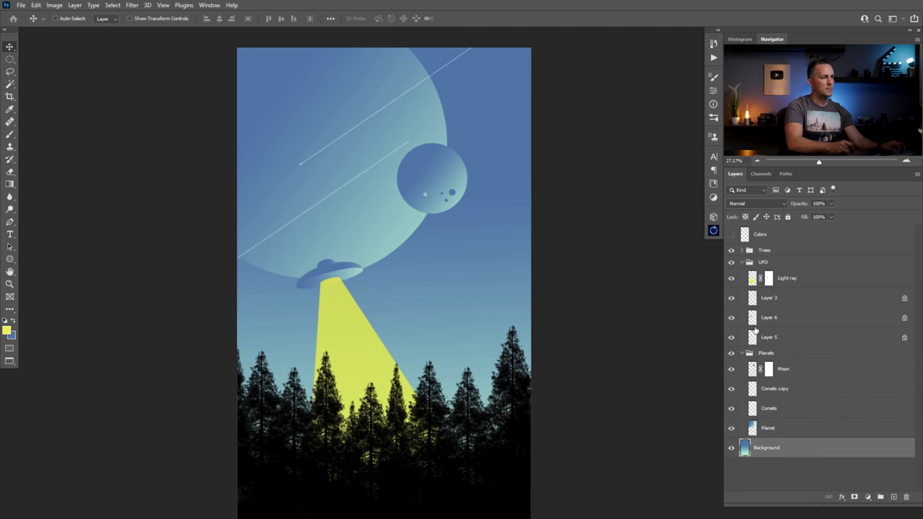
pyautogui.click(757, 387)
pyautogui.moveTo(379, 139)
pyautogui.mouseDown()
pyautogui.moveTo(357, 115)
pyautogui.moveTo(352, 129)
pyautogui.mouseUp()
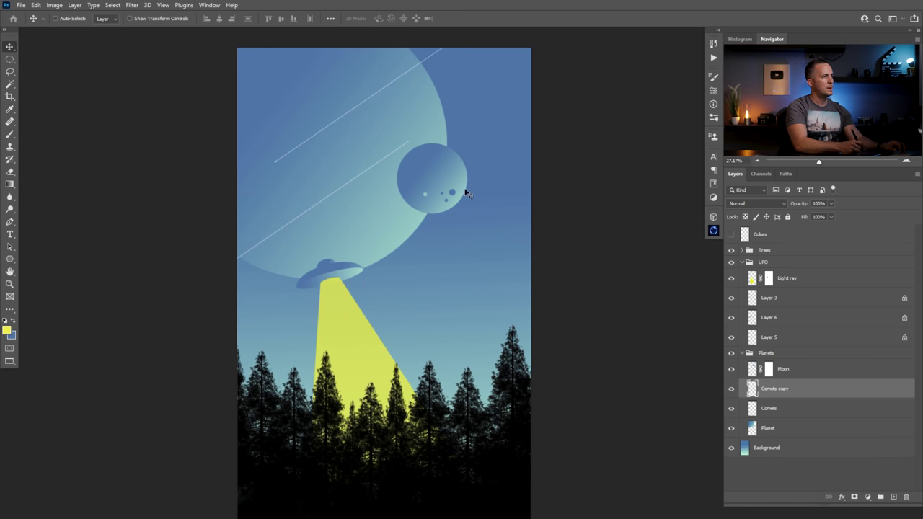
# Step: Move the UFO group up and right onto the planet, rotate it slightly clockwise, and nudge it into place
pyautogui.click(772, 264)
pyautogui.moveTo(354, 276); pyautogui.dragTo(385, 248)
pyautogui.hotkey('ctrl', 't')
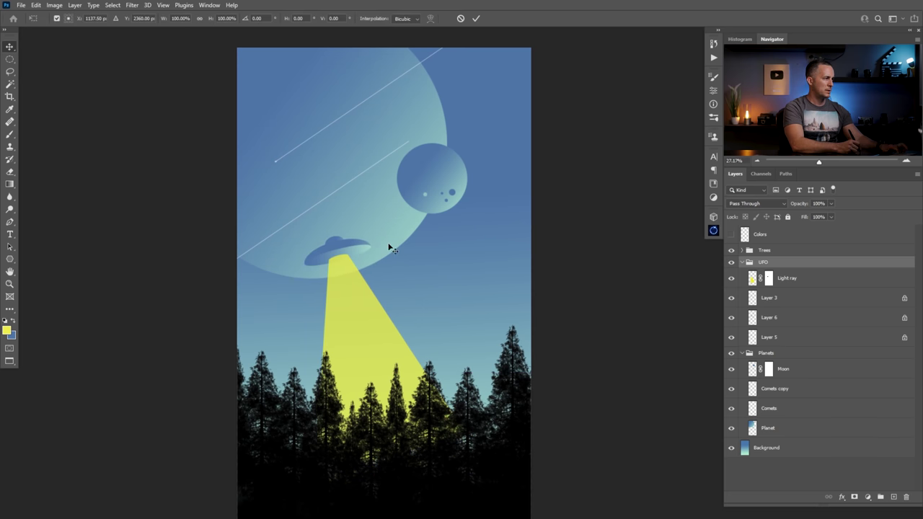
pyautogui.moveTo(442, 228); pyautogui.dragTo(449, 240)
pyautogui.press('Return')
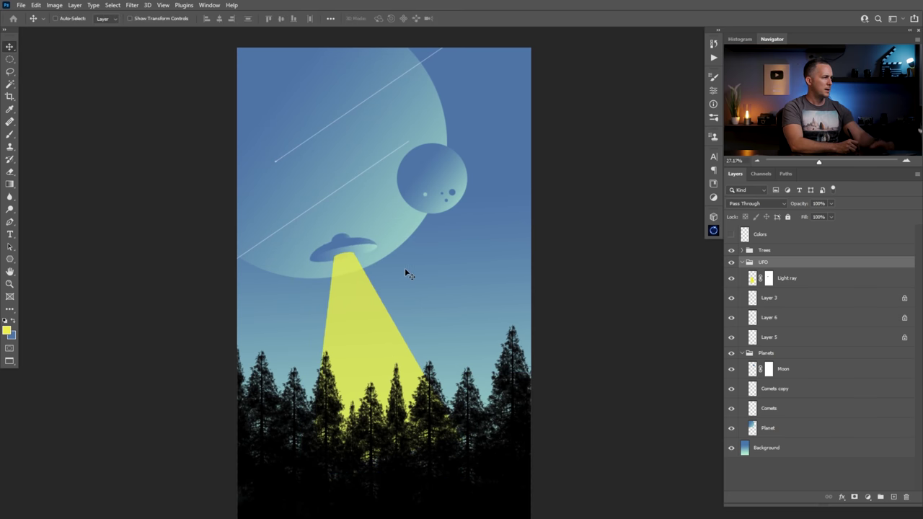
pyautogui.moveTo(360, 246); pyautogui.dragTo(360, 245)
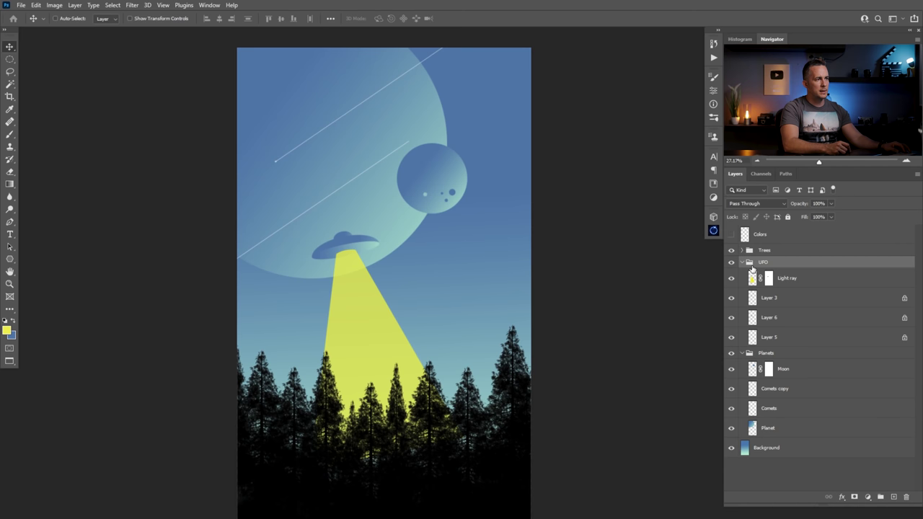
# Step: Expand the Trees group, duplicate a tree beside the beam, and place the copy's layer beneath the UFO group
pyautogui.click(742, 250)
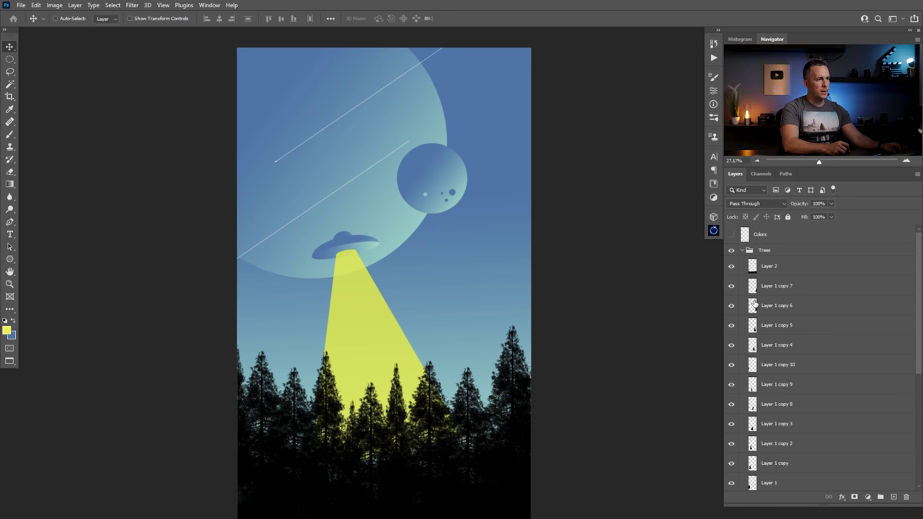
pyautogui.press('ctrl')
pyautogui.keyDown('ctrl'); pyautogui.click(431, 412); pyautogui.keyUp('ctrl')
pyautogui.moveTo(432, 410); pyautogui.dragTo(440, 354)
pyautogui.moveTo(759, 352); pyautogui.dragTo(777, 400)
# Step: Duplicate the background tree to the left inside the beam and resize the copy with Free Transform
pyautogui.moveTo(438, 380); pyautogui.dragTo(379, 370)
pyautogui.hotkey('ctrl', 't')
pyautogui.moveTo(418, 303); pyautogui.dragTo(403, 337)
pyautogui.moveTo(403, 398); pyautogui.dragTo(387, 398)
pyautogui.moveTo(343, 336); pyautogui.dragTo(342, 352)
pyautogui.press('Return')
# Step: Add another resized background tree copy within the scene and place a further copy left of the beam
pyautogui.moveTo(365, 384); pyautogui.dragTo(421, 324)
pyautogui.hotkey('ctrl', 't')
pyautogui.moveTo(426, 364)
pyautogui.mouseDown()
pyautogui.moveTo(415, 374)
pyautogui.moveTo(422, 399)
pyautogui.moveTo(419, 370)
pyautogui.mouseUp()
pyautogui.moveTo(416, 335); pyautogui.dragTo(416, 333)
pyautogui.press('Return')
pyautogui.moveTo(355, 391); pyautogui.dragTo(298, 386)
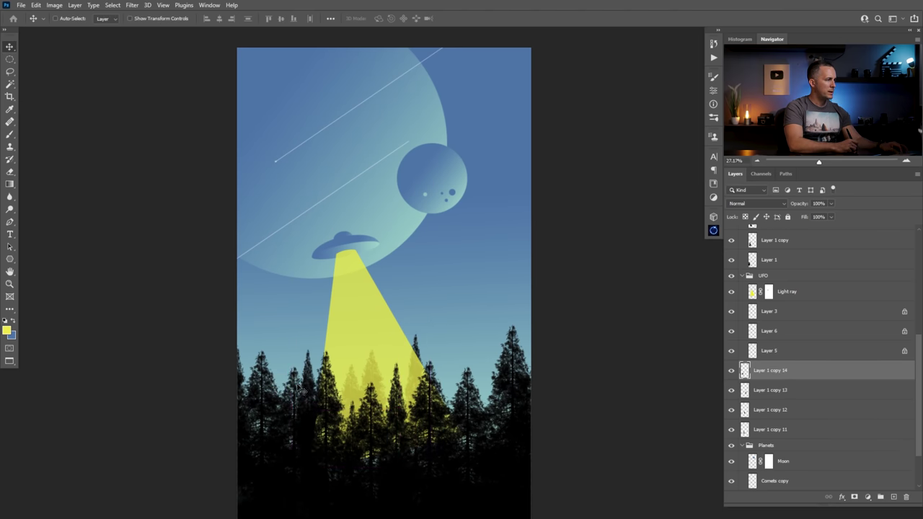
# Step: Set the opacity of Layer 1 copy 14 to 80% and of Layer 1 copies 11 to 13 to 79%
pyautogui.scroll(-10, 796, 207)
pyautogui.press('Return')
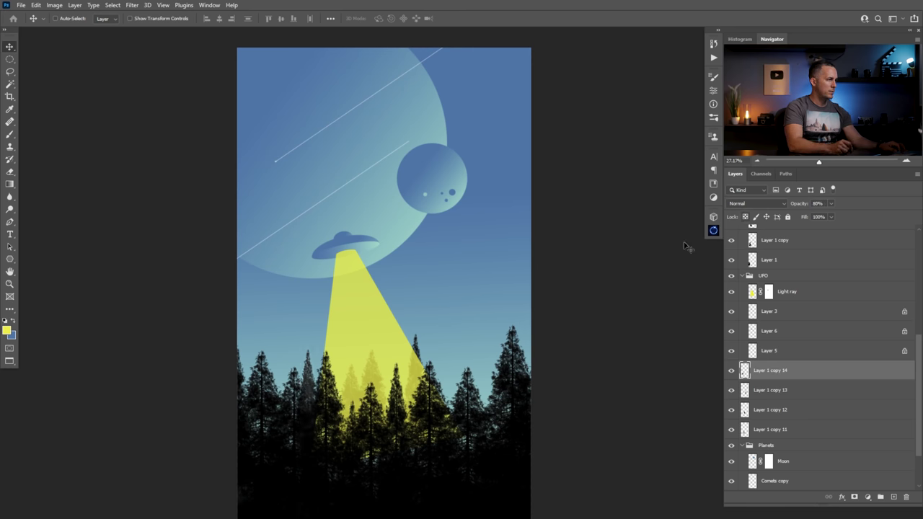
pyautogui.click(747, 391)
pyautogui.keyDown('shift'); pyautogui.click(749, 429); pyautogui.keyUp('shift')
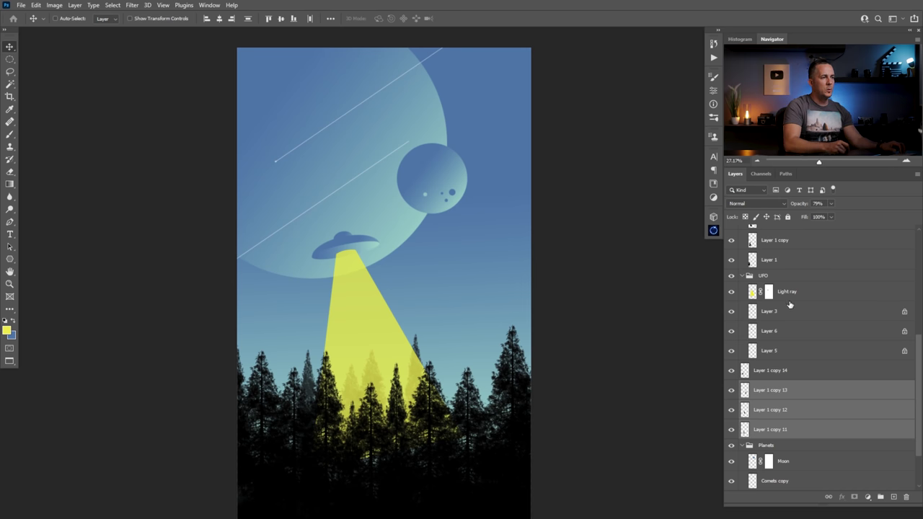
# Step: Collapse the Trees group and add a Hue/Saturation adjustment layer clipped to it
pyautogui.moveTo(920, 350); pyautogui.dragTo(918, 244)
pyautogui.click(742, 250)
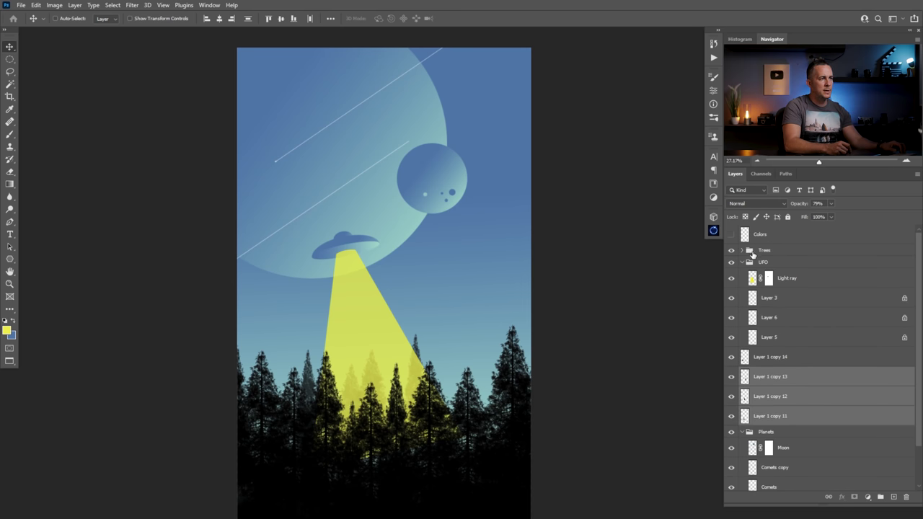
pyautogui.click(754, 252)
pyautogui.click(867, 497)
pyautogui.click(862, 403)
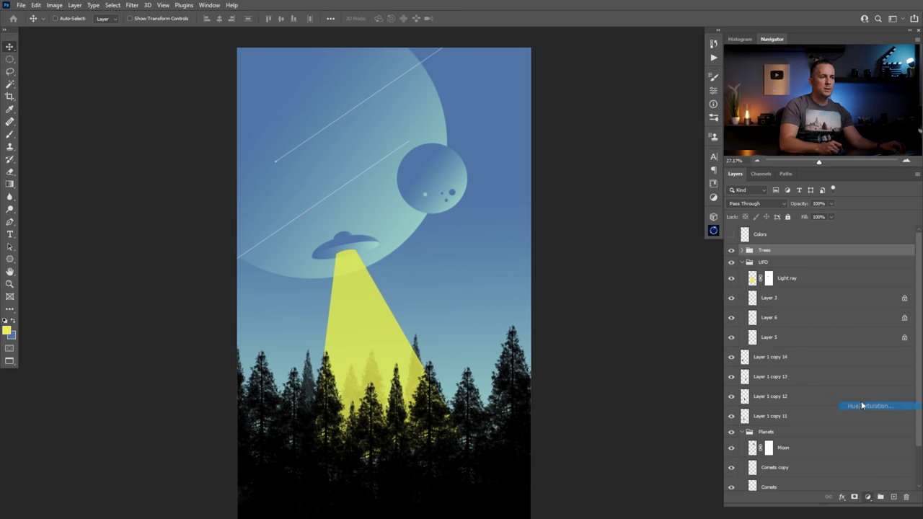
pyautogui.click(631, 260)
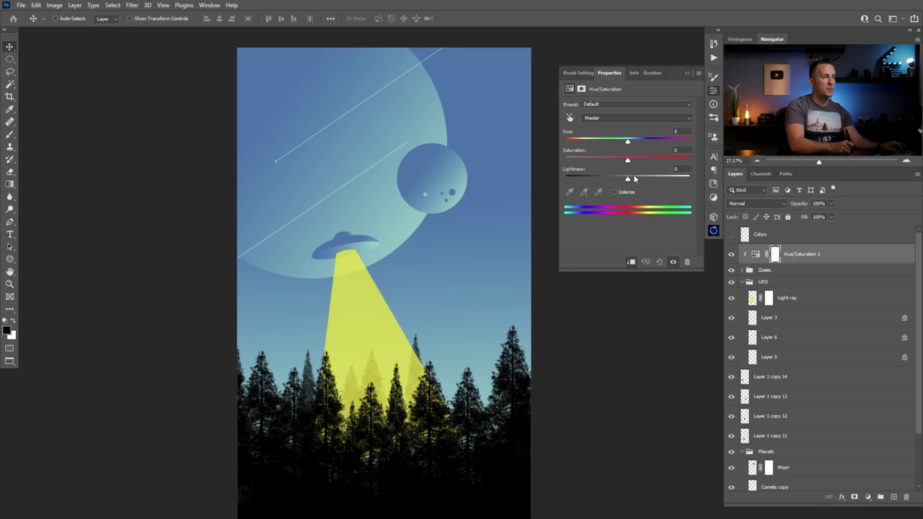
# Step: Enable Colorize and set hue to 226, saturation to 67 and lightness to +7 for the trees
pyautogui.click(614, 191)
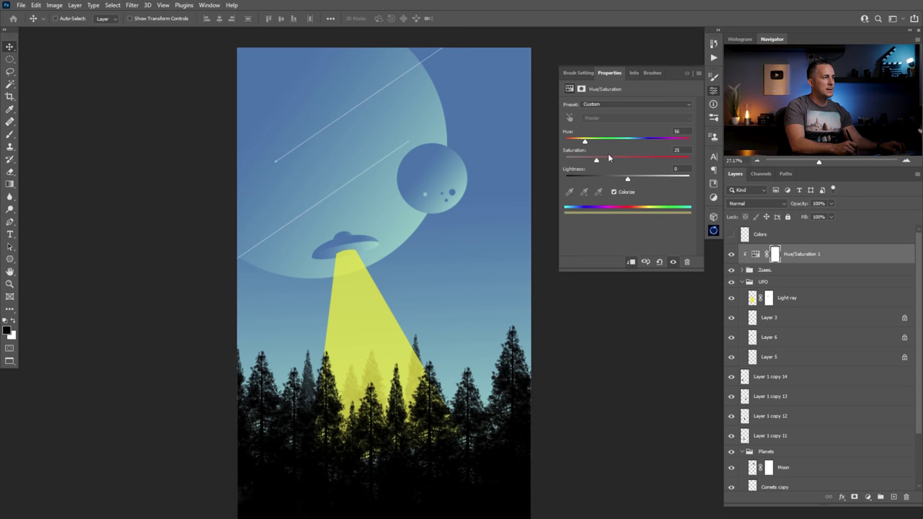
pyautogui.click(642, 140)
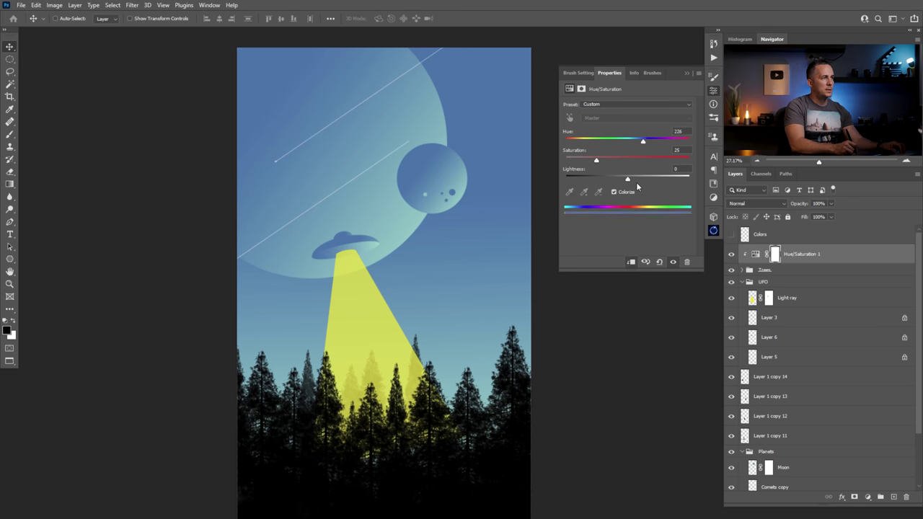
pyautogui.moveTo(630, 180); pyautogui.dragTo(639, 142)
pyautogui.moveTo(636, 180); pyautogui.dragTo(631, 179)
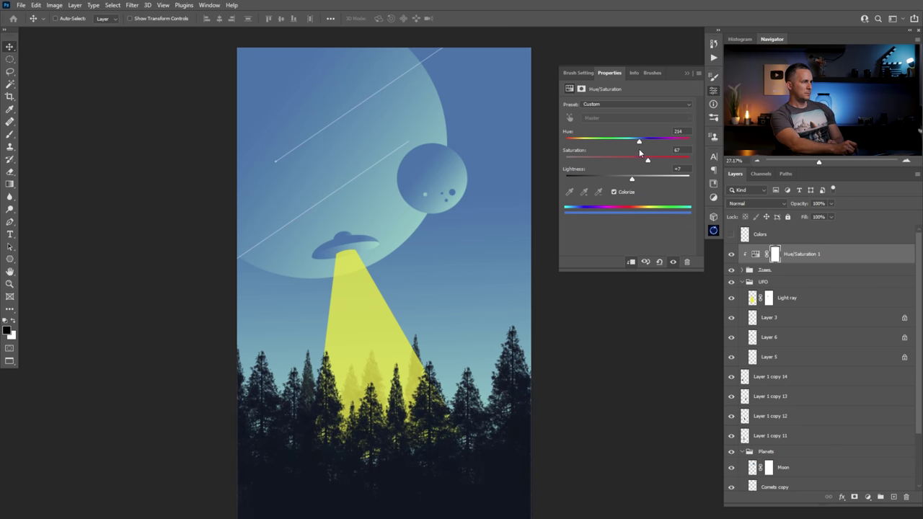
pyautogui.moveTo(644, 141); pyautogui.dragTo(642, 144)
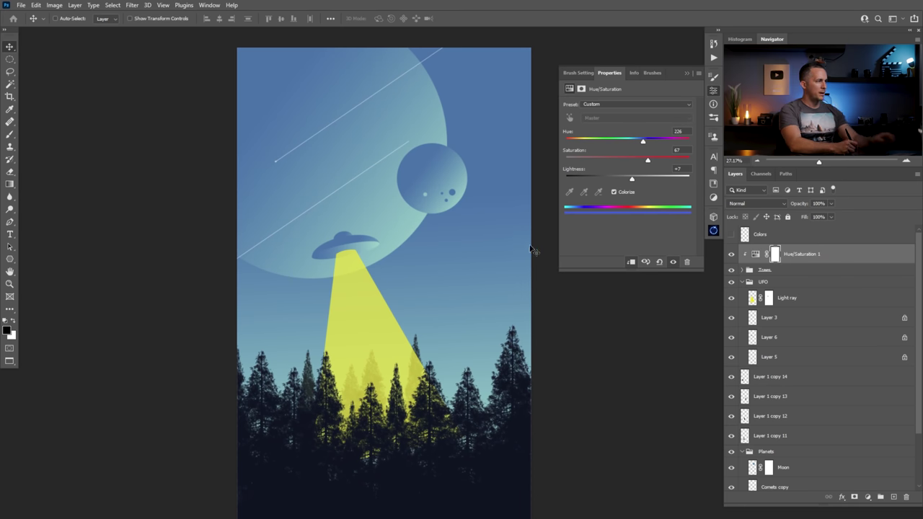
pyautogui.click(686, 72)
# Step: Select the falling figure's silhouette with the Magic Wand and paste it into the scene above Layer 3 in the UFO group
pyautogui.moveTo(430, 252); pyautogui.dragTo(403, 308)
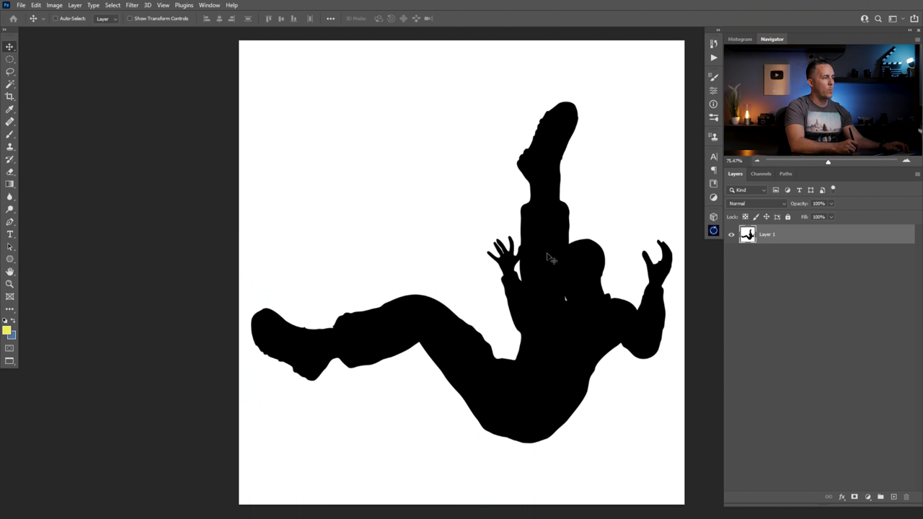
pyautogui.press('w')
pyautogui.click(559, 288)
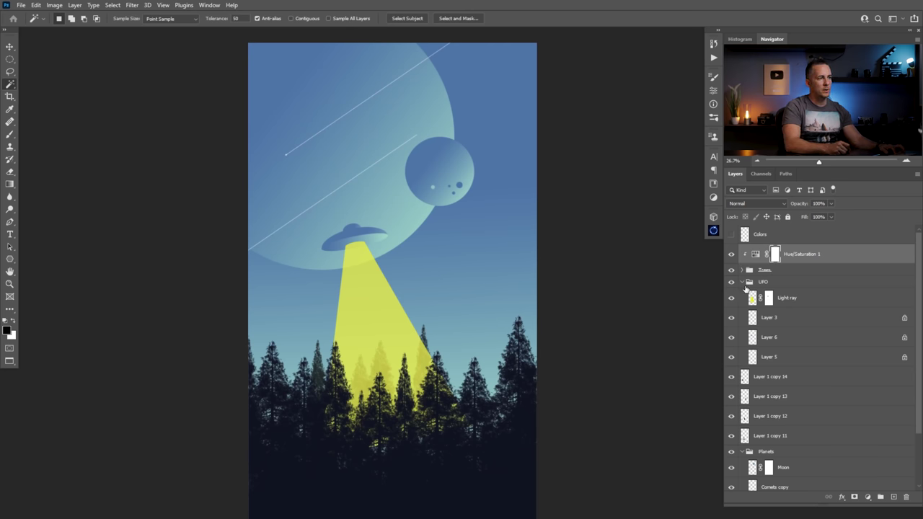
pyautogui.click(756, 359)
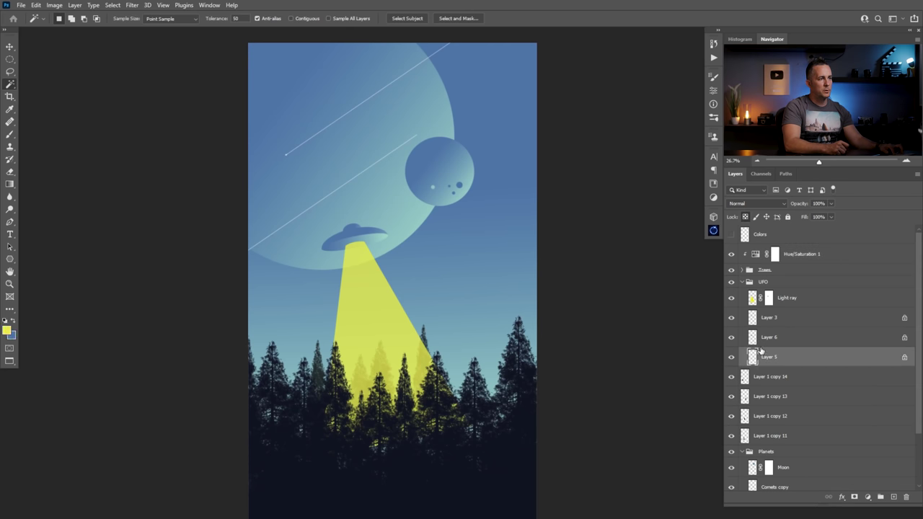
pyautogui.click(753, 319)
pyautogui.hotkey('ctrl', 'v')
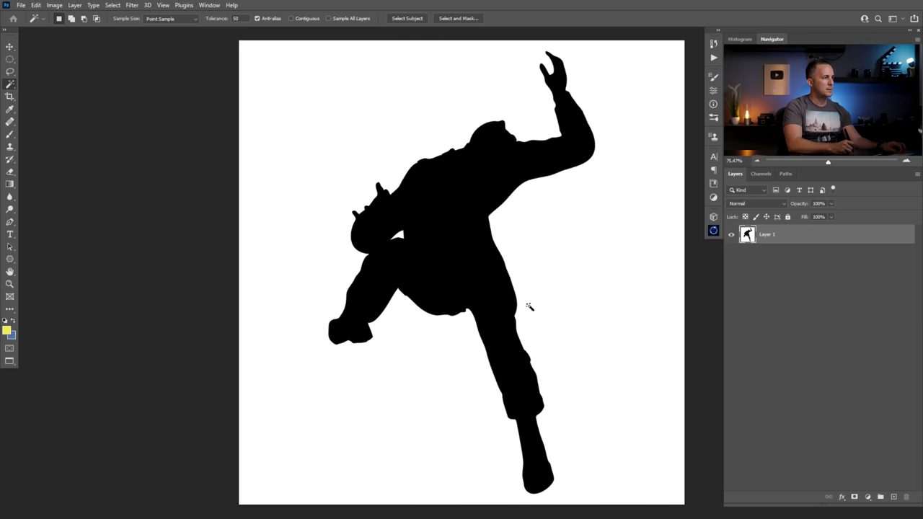
# Step: Select the two remaining figure silhouettes with the Magic Wand and paste them above Layer 7 in the UFO group
pyautogui.click(488, 275)
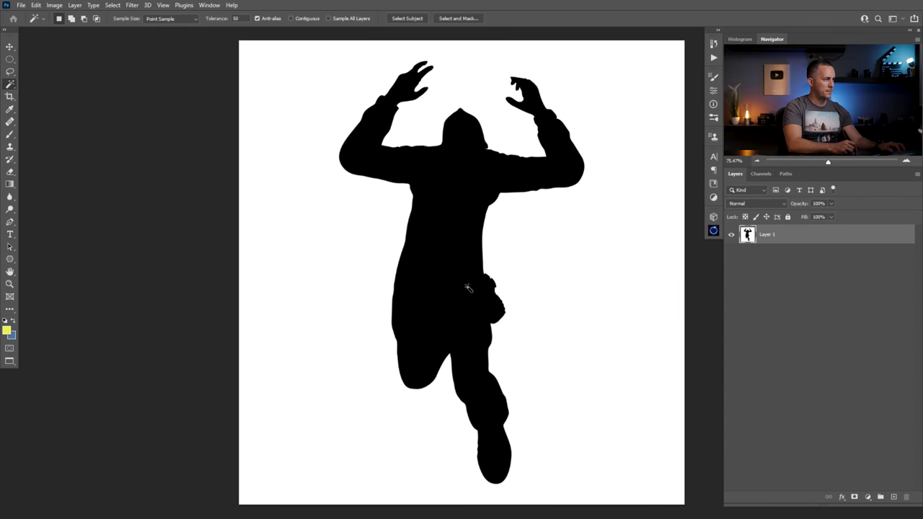
pyautogui.click(469, 292)
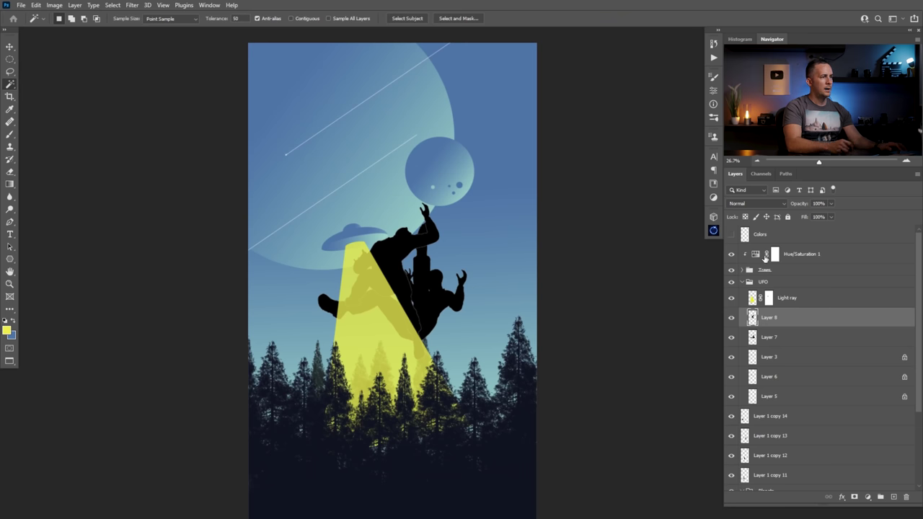
pyautogui.hotkey('ctrl', 'v')
# Step: Scale Layers 7 to 9 together down to about 12.4% and place the silhouettes inside the yellow beam
pyautogui.keyDown('shift'); pyautogui.click(752, 357); pyautogui.keyUp('shift')
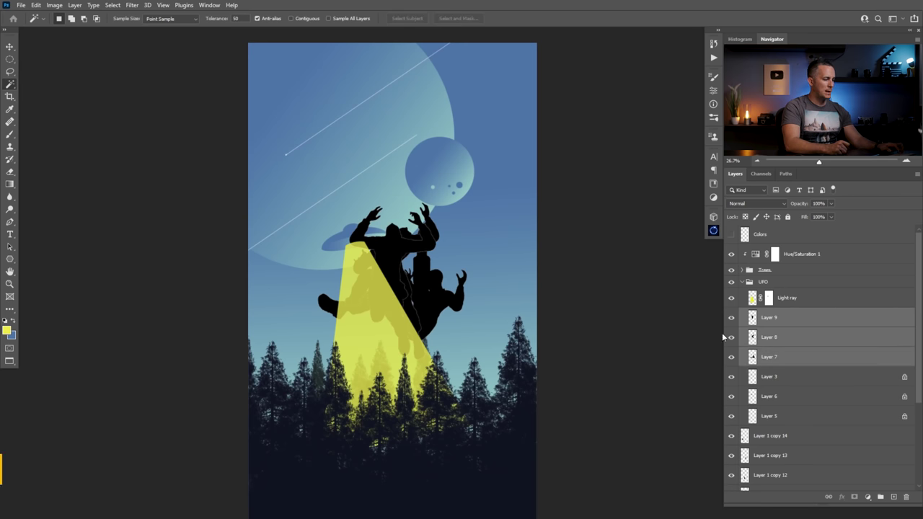
pyautogui.hotkey('ctrl', 't')
pyautogui.moveTo(465, 279); pyautogui.dragTo(428, 315)
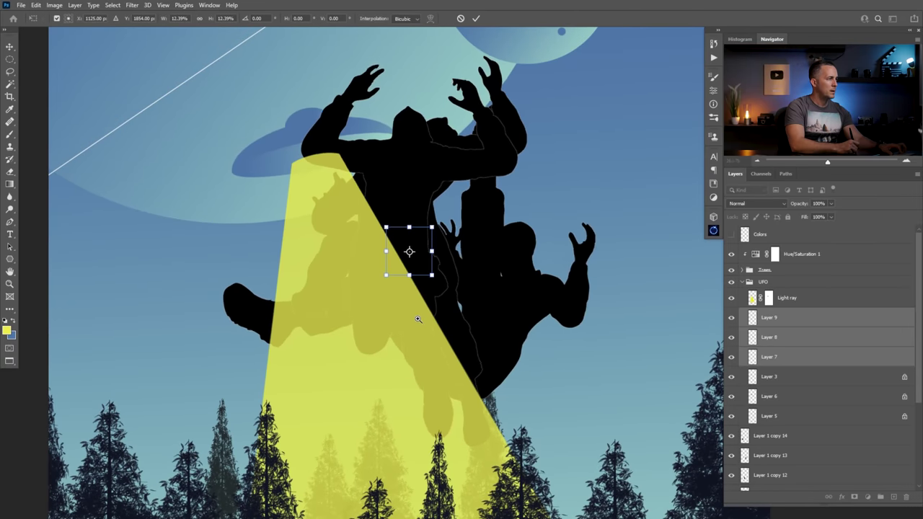
pyautogui.moveTo(417, 265); pyautogui.dragTo(369, 338)
pyautogui.press('Return')
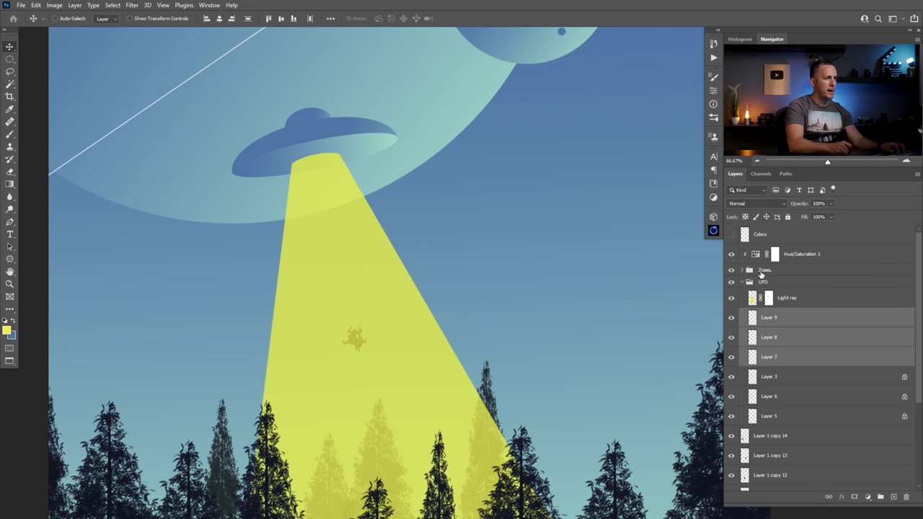
# Step: Spread the three silhouettes within the beam, with Layer 9 highest, Layer 8 lower right and Layer 7 lower left
pyautogui.click(753, 317)
pyautogui.moveTo(375, 294); pyautogui.dragTo(363, 280)
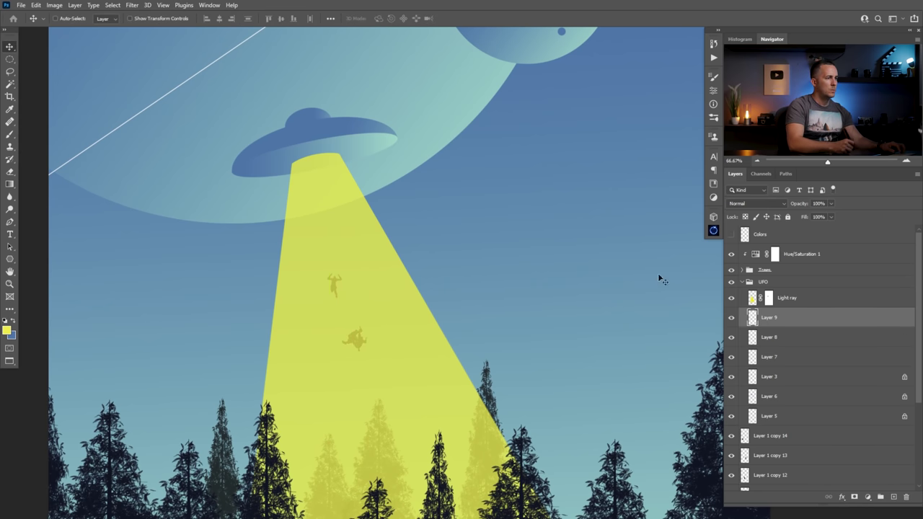
pyautogui.click(751, 336)
pyautogui.moveTo(399, 362); pyautogui.dragTo(425, 368)
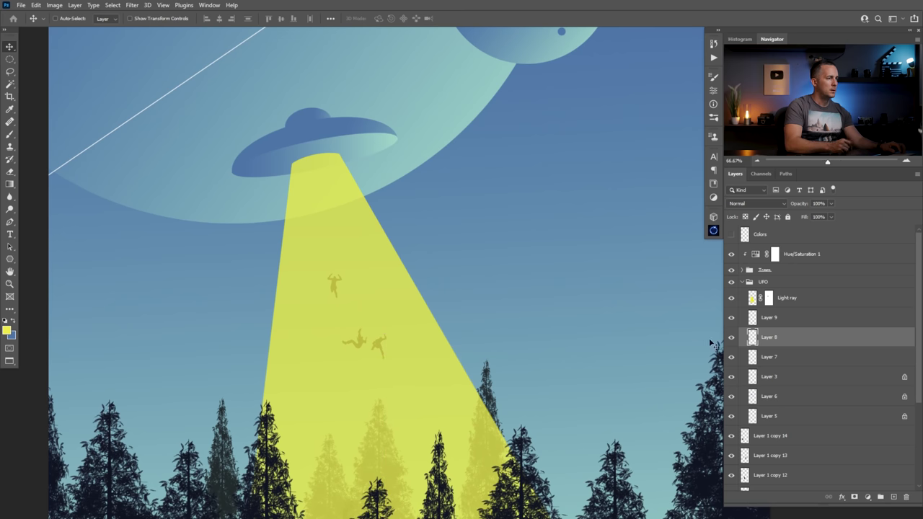
pyautogui.click(751, 357)
pyautogui.moveTo(353, 349); pyautogui.dragTo(331, 378)
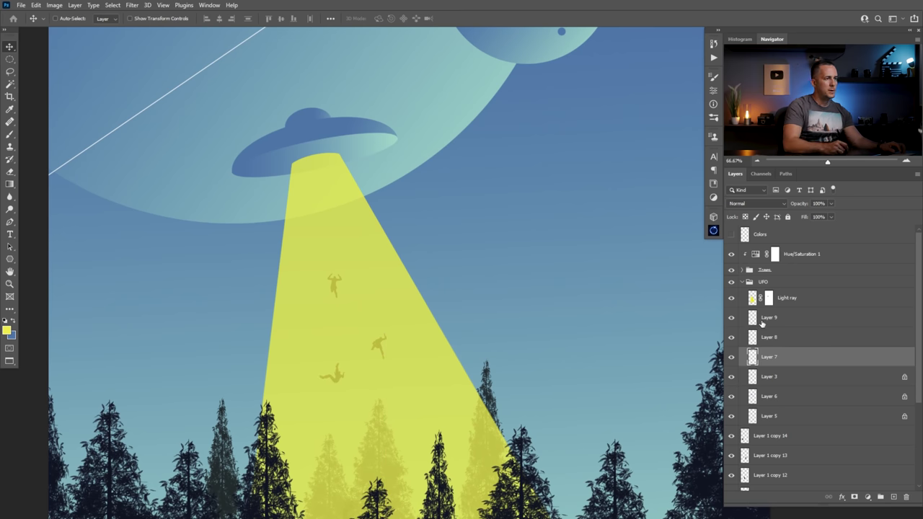
# Step: Rename Layer 9 as Person 01 and copy the name for reuse
pyautogui.click(771, 317)
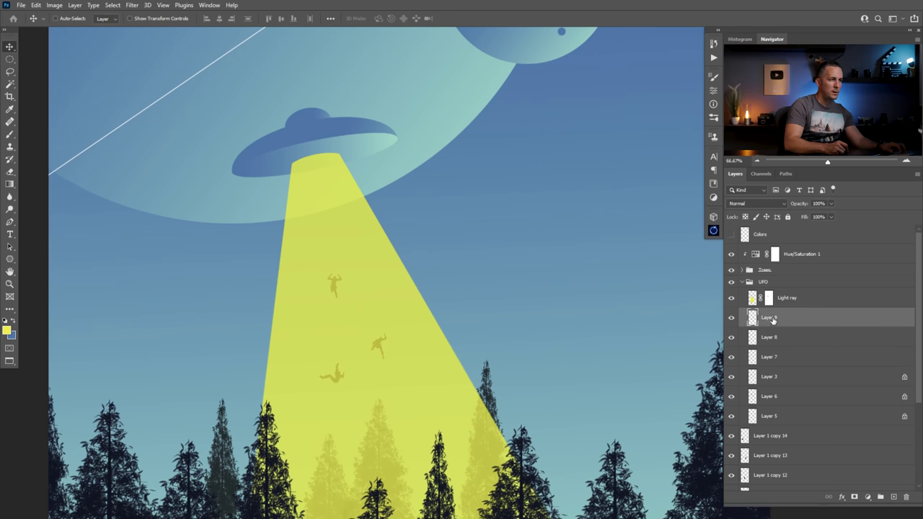
pyautogui.doubleClick(770, 317)
pyautogui.write('Per')
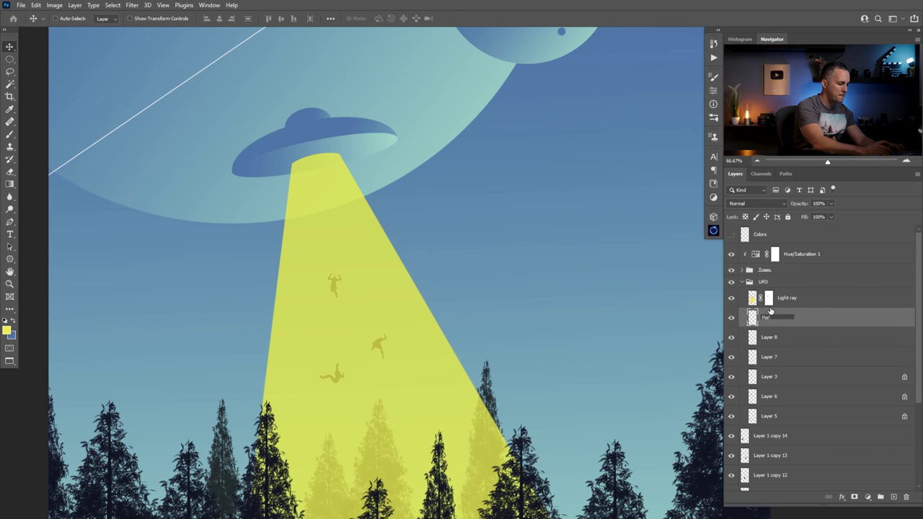
pyautogui.write('son 01')
pyautogui.hotkey('ctrl', 'a')
pyautogui.hotkey('ctrl', 'c')
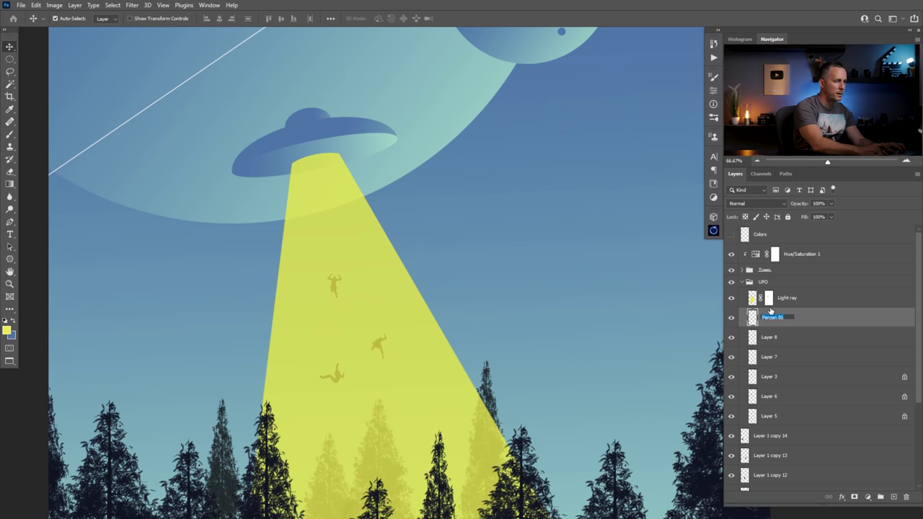
pyautogui.press('Return')
# Step: Rename Layer 8 as Person 02 and Layer 7 as Person 03
pyautogui.doubleClick(770, 339)
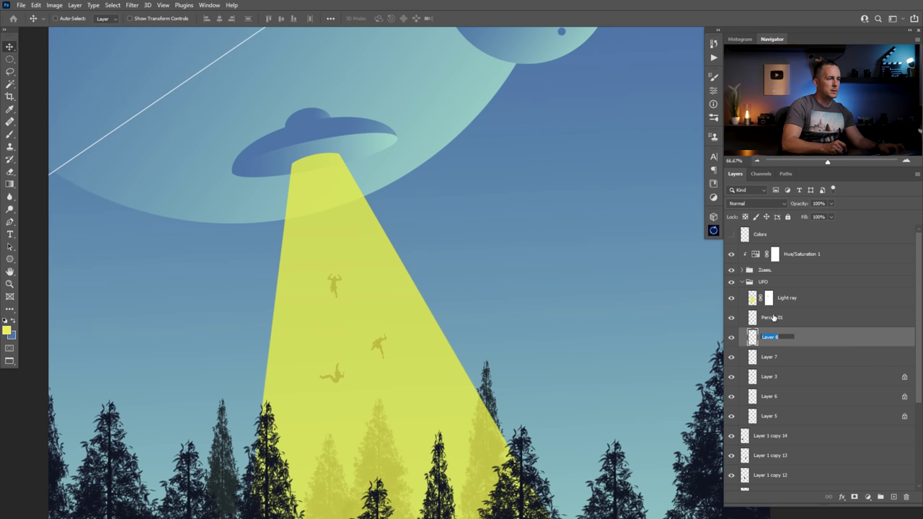
pyautogui.hotkey('ctrl', 'v')
pyautogui.write('2')
pyautogui.press('Return')
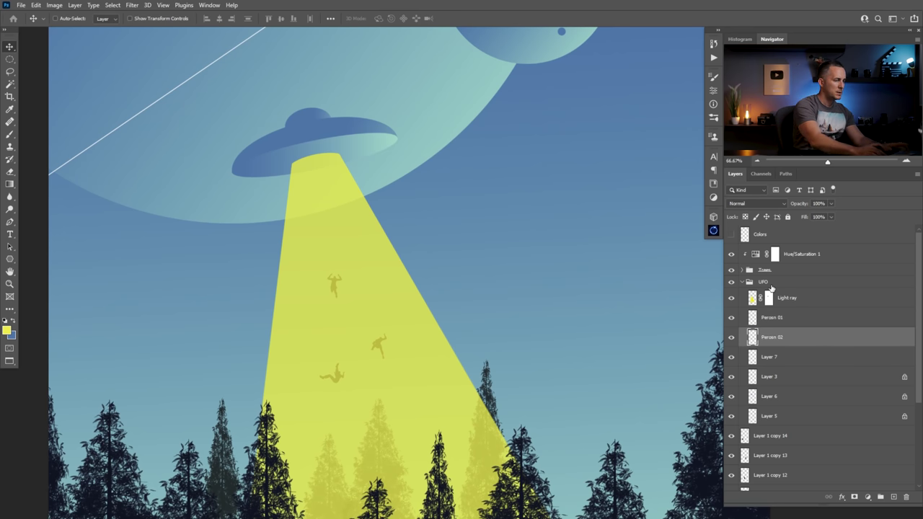
pyautogui.click(771, 360)
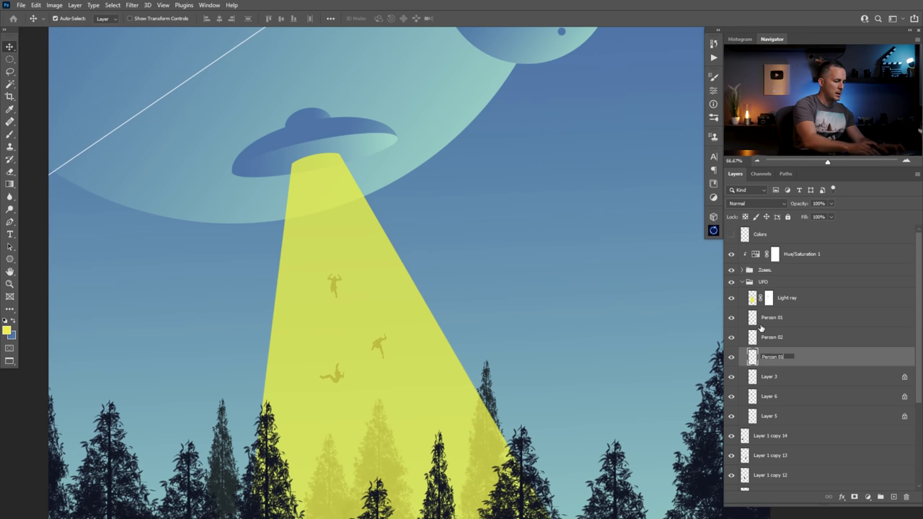
pyautogui.press('Return')
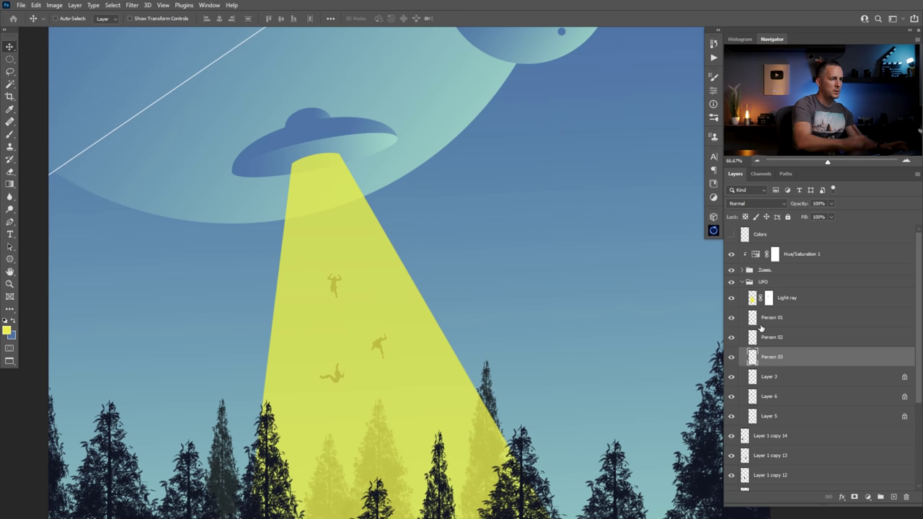
# Step: Merge the saucer's Layers 3, 6 and 5 into one layer and name it UFO
pyautogui.click(732, 377)
pyautogui.click(732, 377)
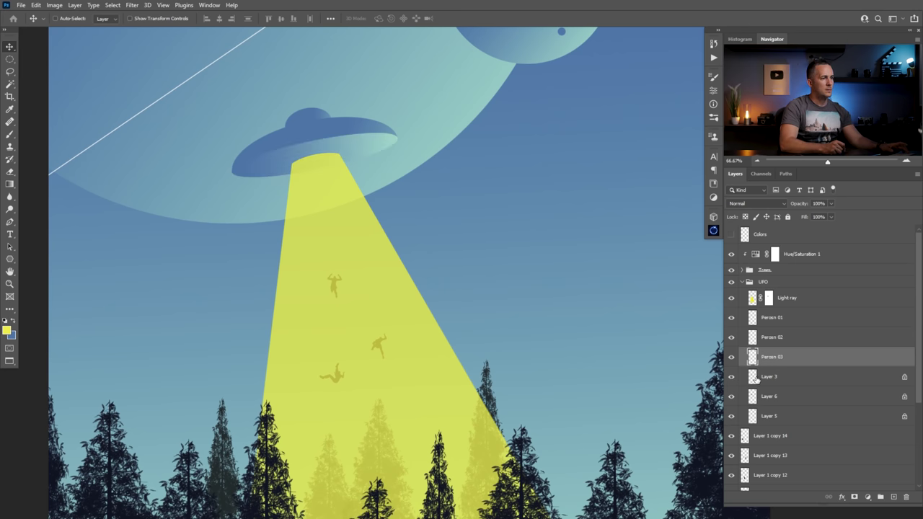
pyautogui.click(755, 380)
pyautogui.keyDown('shift'); pyautogui.click(736, 414); pyautogui.keyUp('shift')
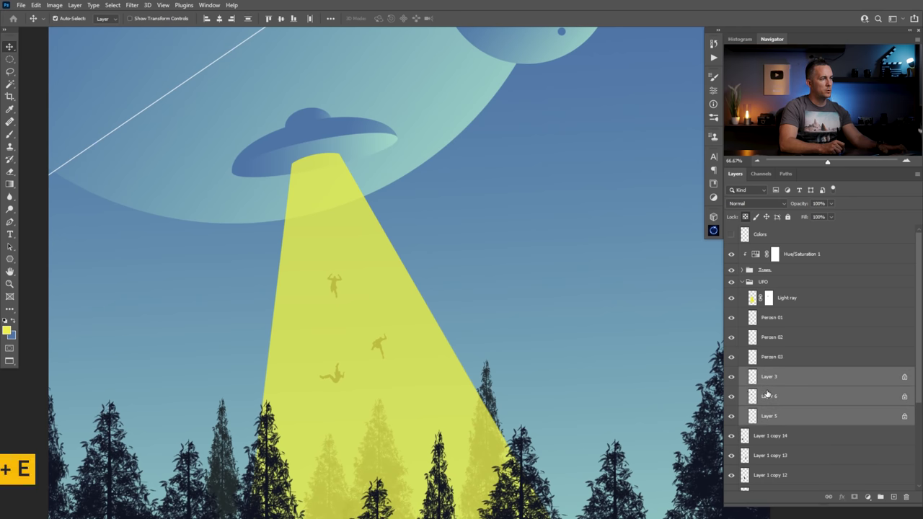
pyautogui.hotkey('ctrl', 'e')
pyautogui.doubleClick(770, 376)
pyautogui.write('UFO')
pyautogui.press('Return')
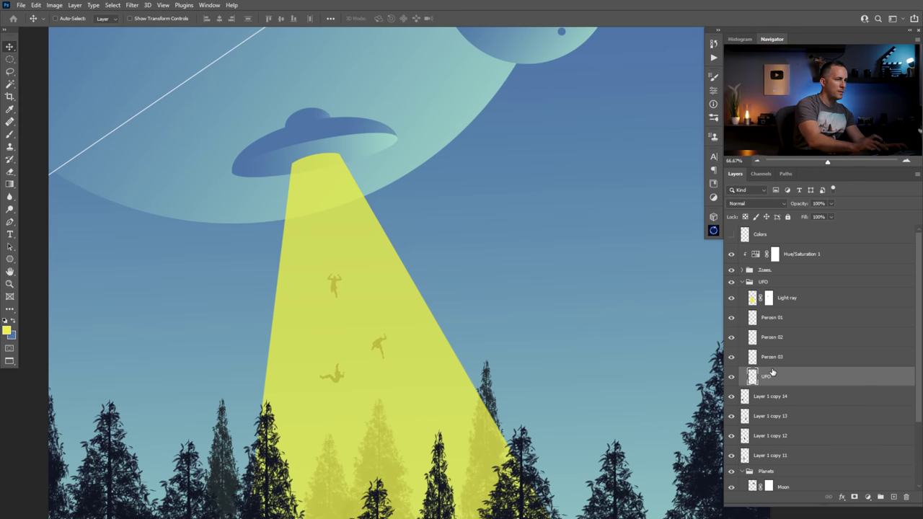
# Step: Transform the Person 01 to Person 03 layers together, enlarging the silhouettes slightly inside the beam
pyautogui.moveTo(518, 283); pyautogui.dragTo(473, 305)
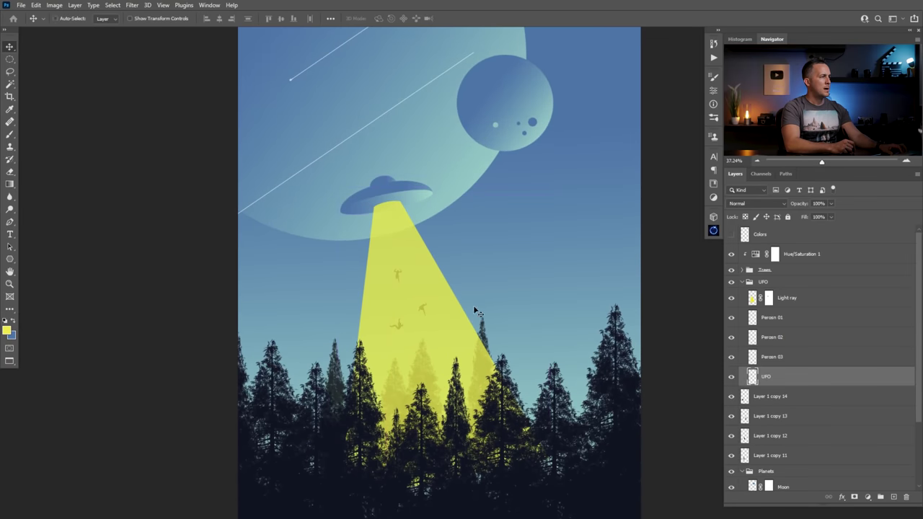
pyautogui.click(754, 321)
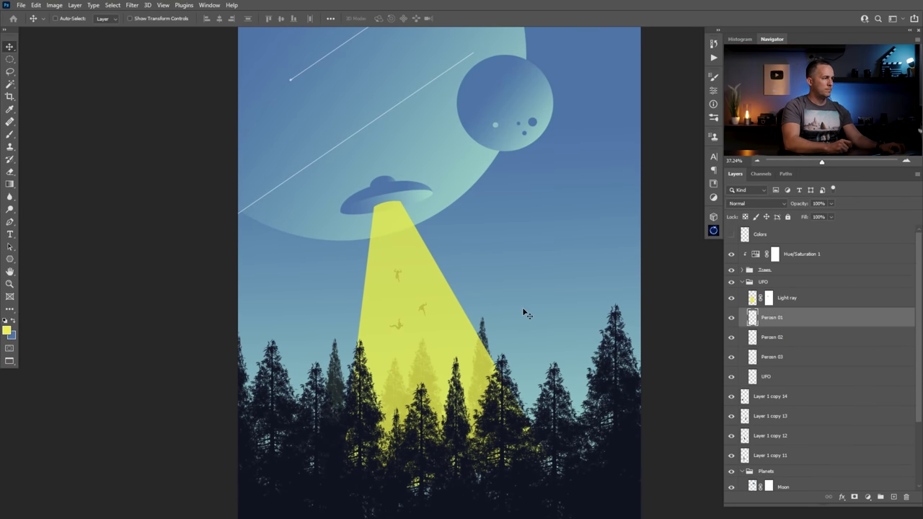
pyautogui.keyDown('shift'); pyautogui.click(768, 357); pyautogui.keyUp('shift')
pyautogui.hotkey('ctrl', 't')
pyautogui.moveTo(427, 265); pyautogui.dragTo(426, 288)
pyautogui.press('Return')
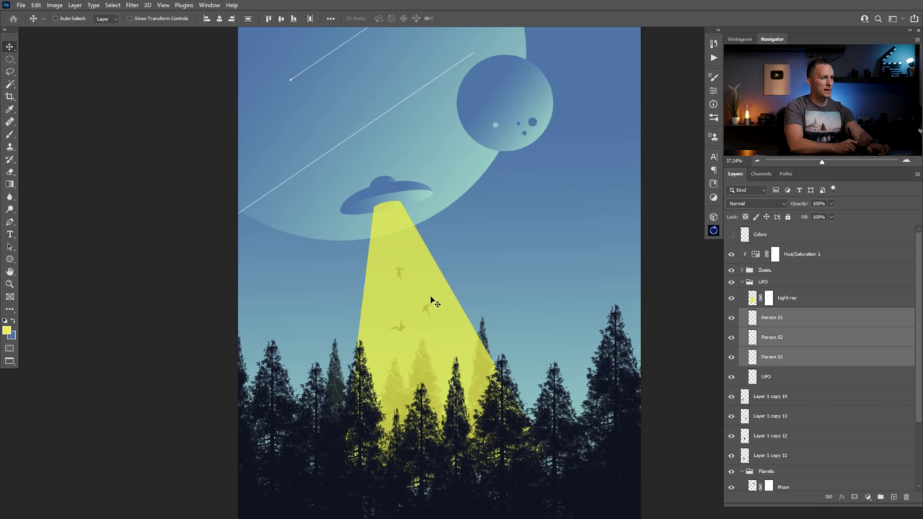
# Step: Merge the Person 01, Person 02 and Person 03 layers into a single layer
pyautogui.click(758, 325)
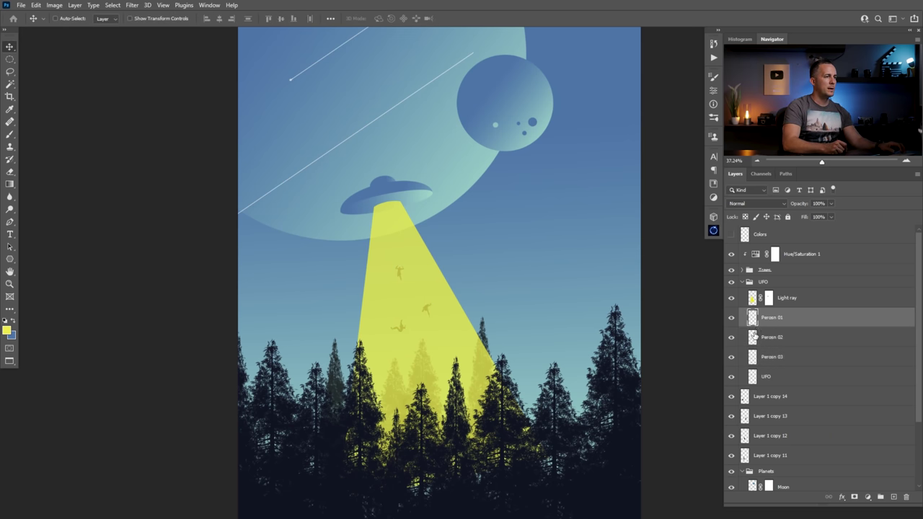
pyautogui.keyDown('shift'); pyautogui.click(758, 361); pyautogui.keyUp('shift')
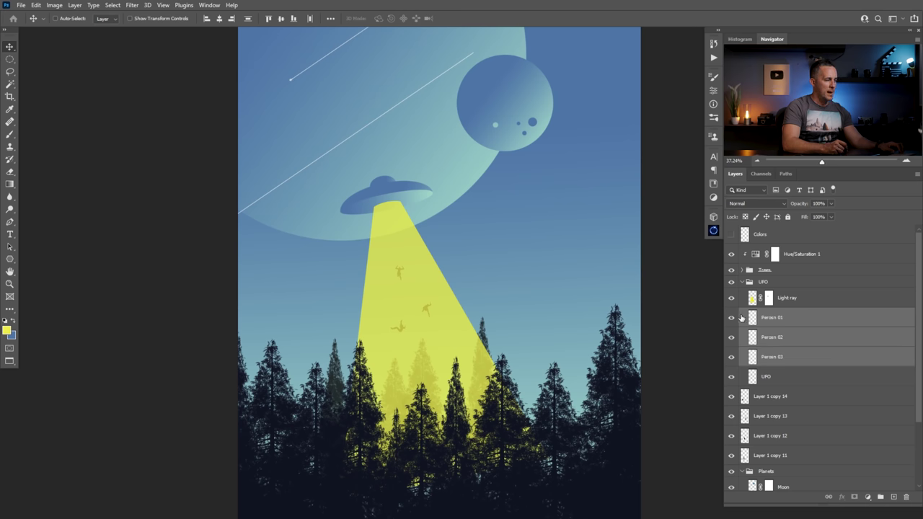
pyautogui.hotkey('ctrl', 'e')
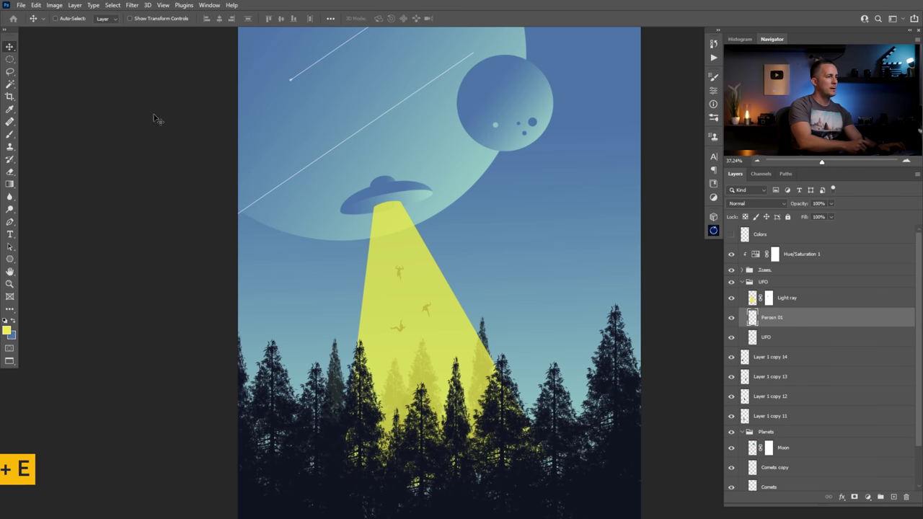
# Step: Apply a Motion Blur with an angle of -84° and a distance of 10 pixels to the merged people layer
pyautogui.click(111, 5)
pyautogui.moveTo(131, 6)
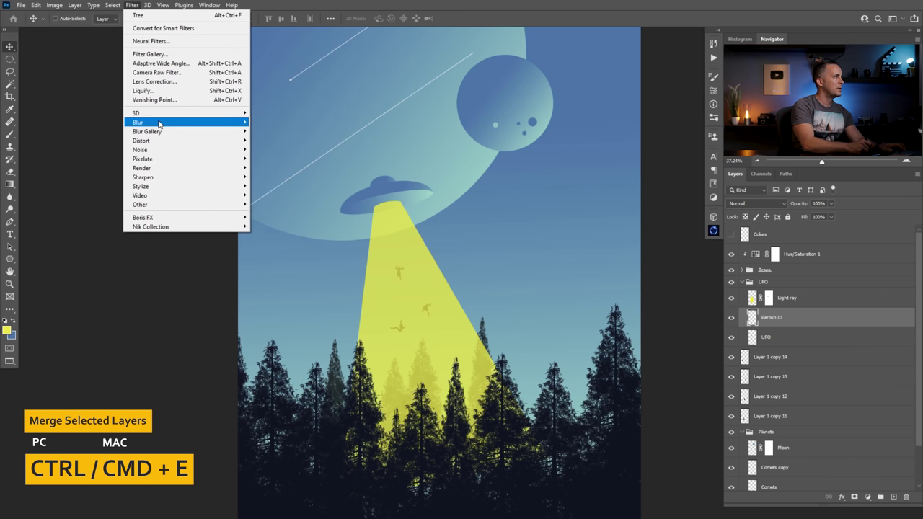
pyautogui.moveTo(217, 122)
pyautogui.click(274, 176)
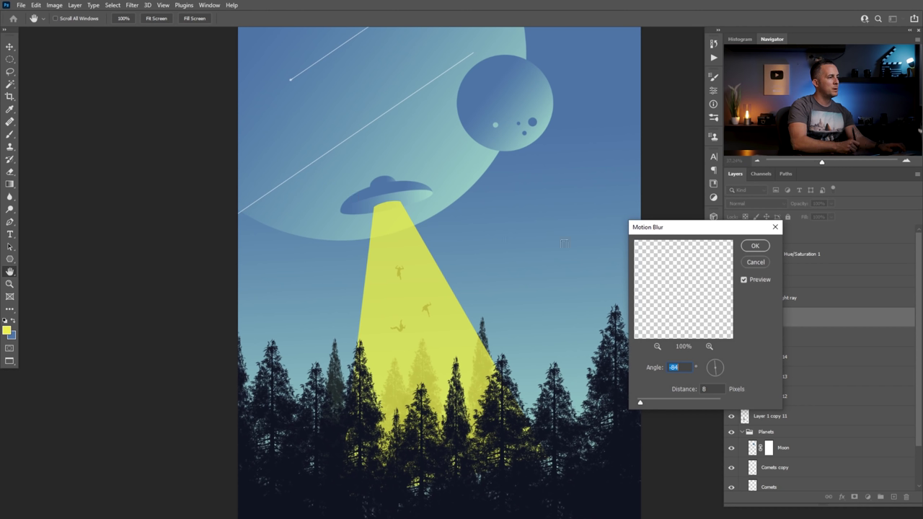
pyautogui.click(655, 403)
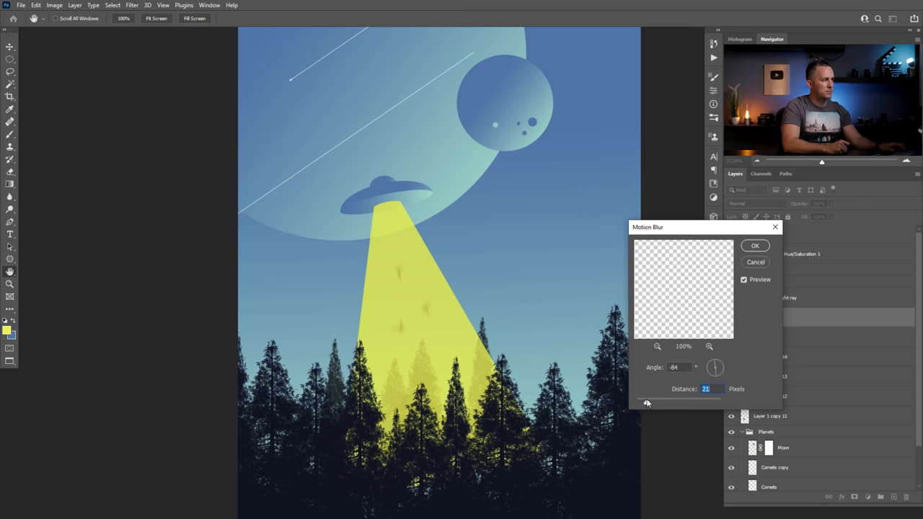
pyautogui.write('10')
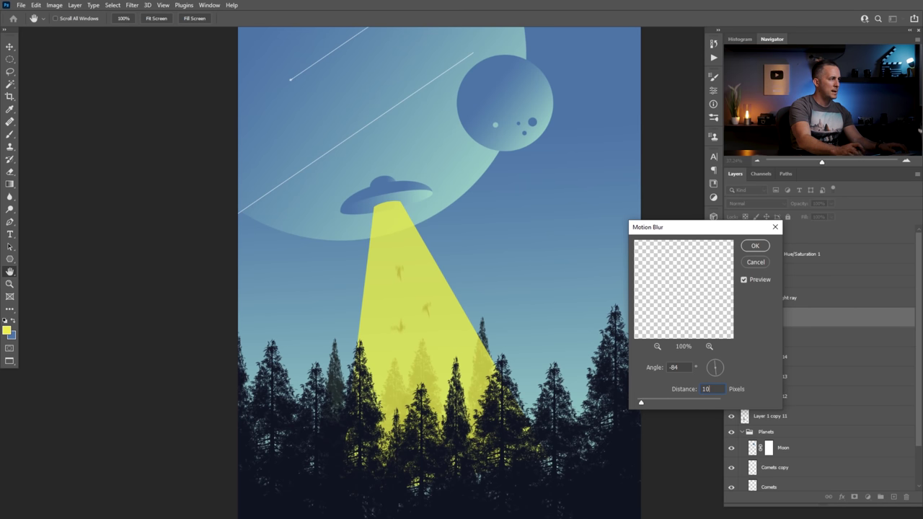
pyautogui.click(750, 245)
pyautogui.scroll(4, 403, 328)
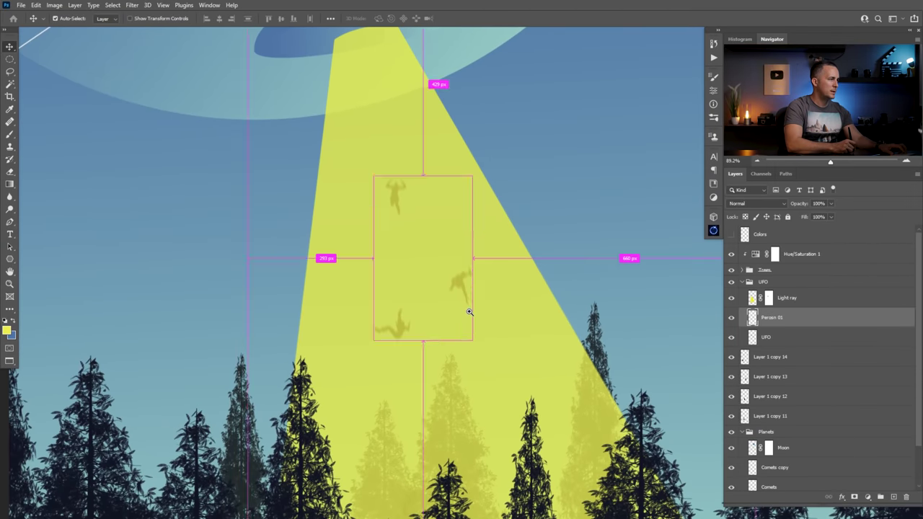
pyautogui.scroll(-8, 469, 312)
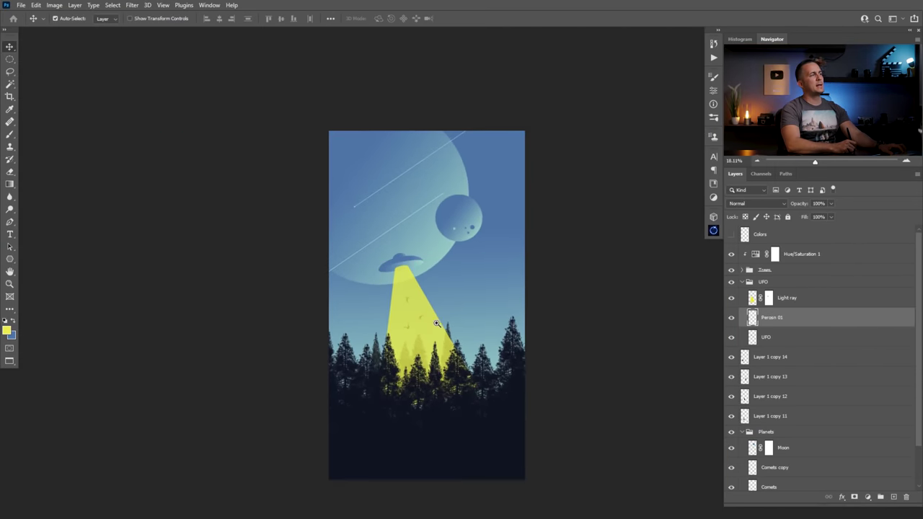
pyautogui.scroll(2, 445, 293)
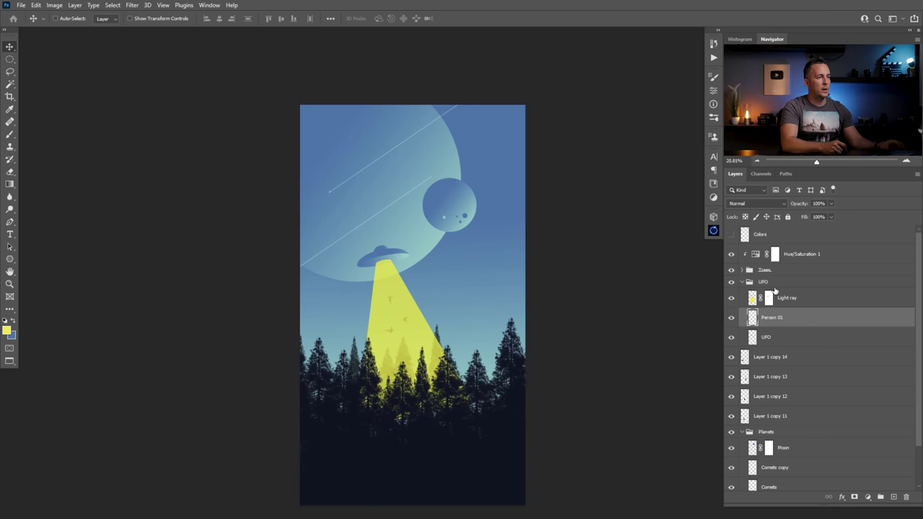
# Step: Stamp all visible layers into a new merged layer above the Hue/Saturation 1 adjustment
pyautogui.click(751, 273)
pyautogui.moveTo(469, 415); pyautogui.dragTo(475, 396)
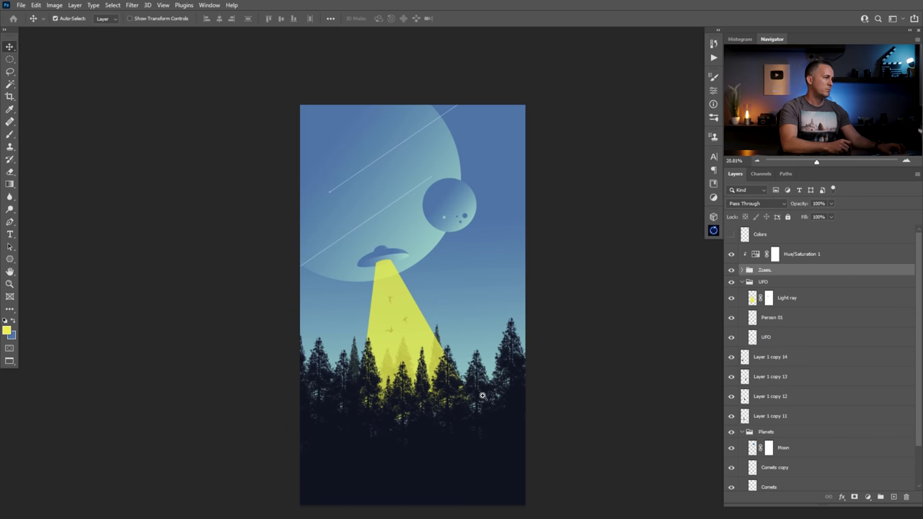
pyautogui.scroll(-2, 482, 396)
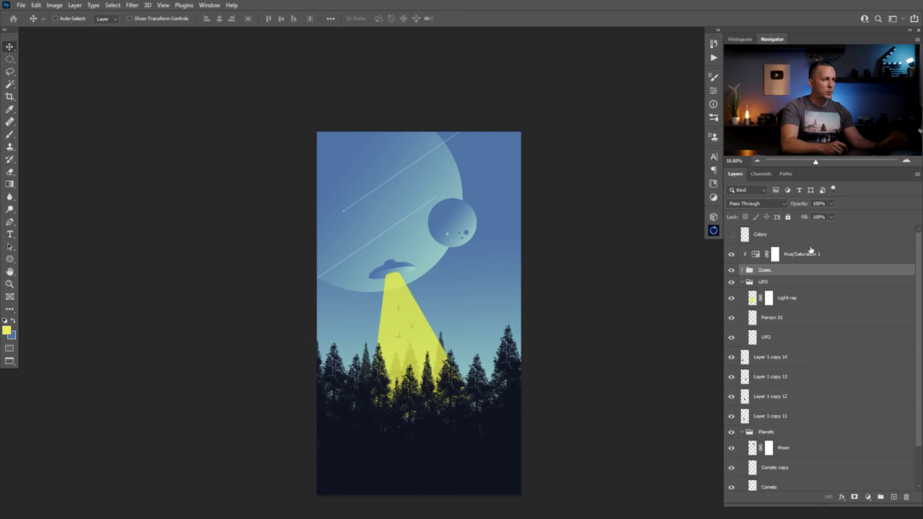
pyautogui.click(762, 255)
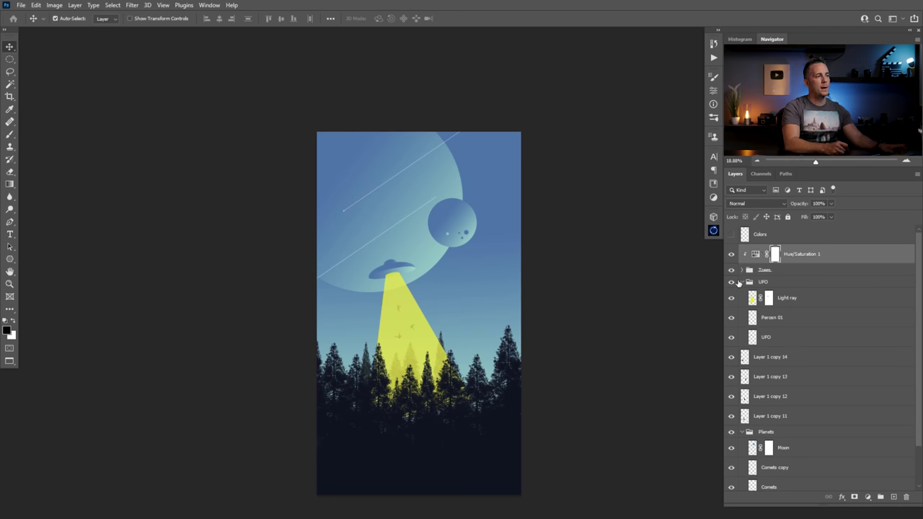
pyautogui.hotkey('ctrl', 'alt', 'shift', 'e')
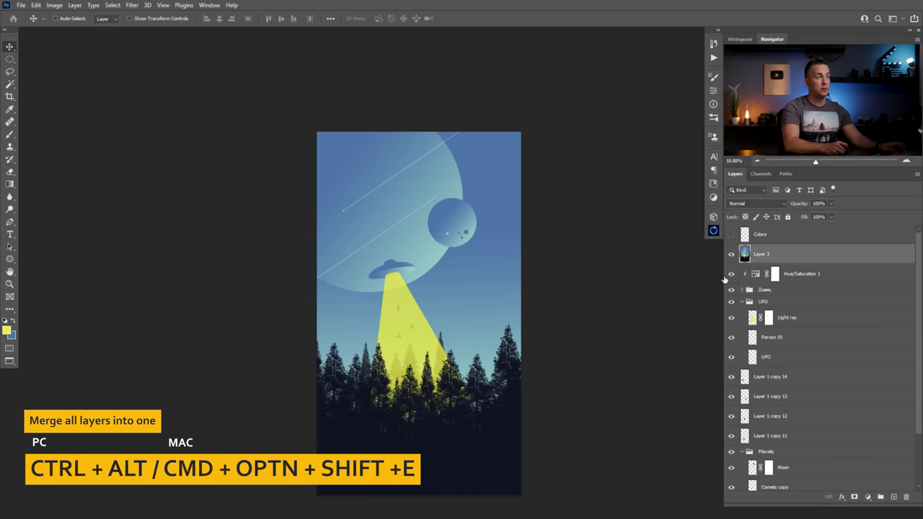
# Step: Open the merged layer in the Camera Raw Filter and set Contrast to +6 and Clarity to +16
pyautogui.click(132, 5)
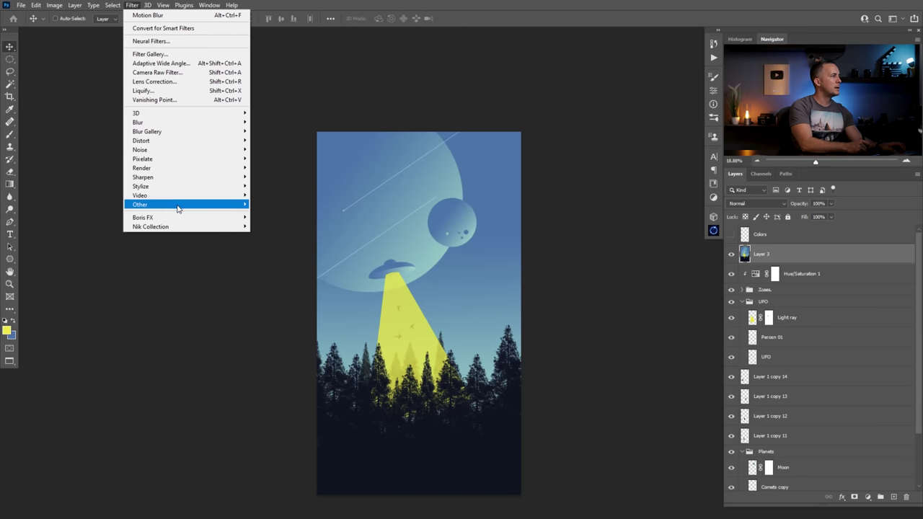
pyautogui.click(173, 73)
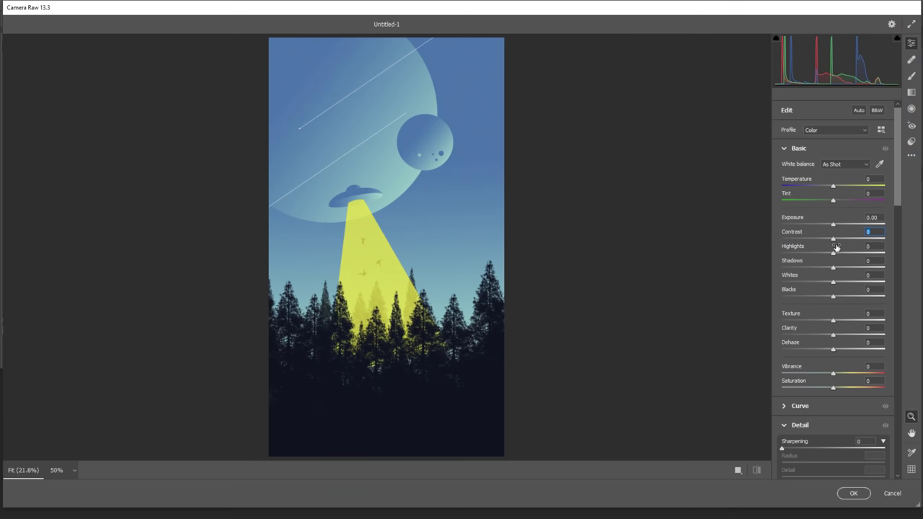
pyautogui.moveTo(833, 239); pyautogui.dragTo(838, 240)
pyautogui.moveTo(832, 335); pyautogui.dragTo(841, 335)
# Step: Calibrate the colours with Red Primary Hue -37, Green Primary Hue +23 and Blue Primary Saturation +45
pyautogui.moveTo(898, 202); pyautogui.dragTo(906, 465)
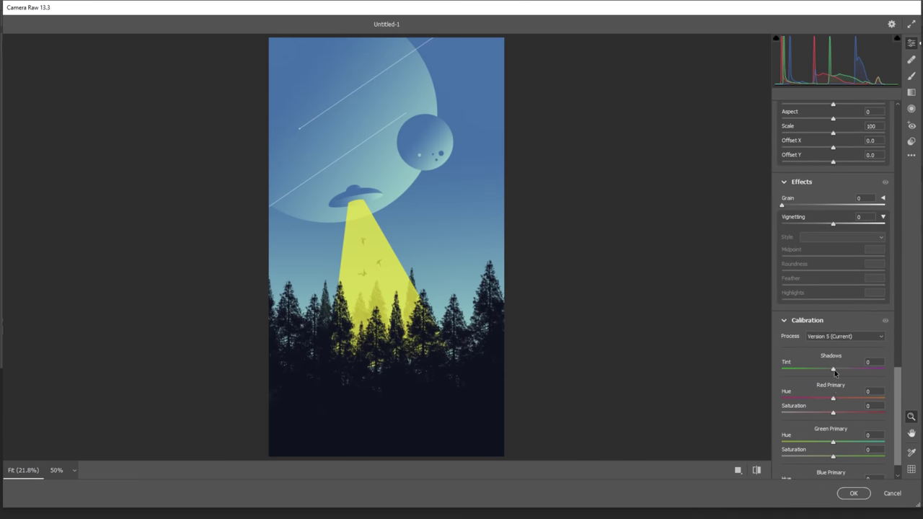
pyautogui.moveTo(834, 399); pyautogui.dragTo(812, 401)
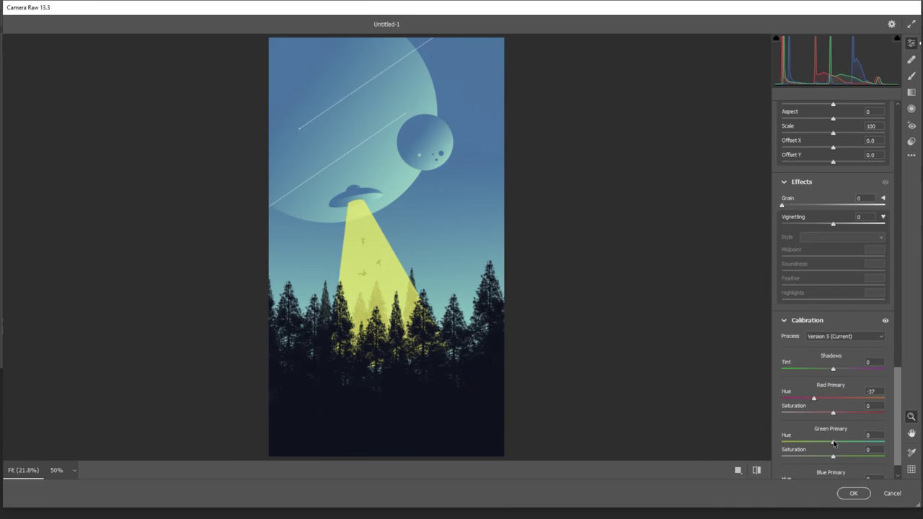
pyautogui.moveTo(834, 443); pyautogui.dragTo(845, 440)
pyautogui.scroll(-2, 836, 461)
pyautogui.moveTo(835, 472); pyautogui.dragTo(858, 470)
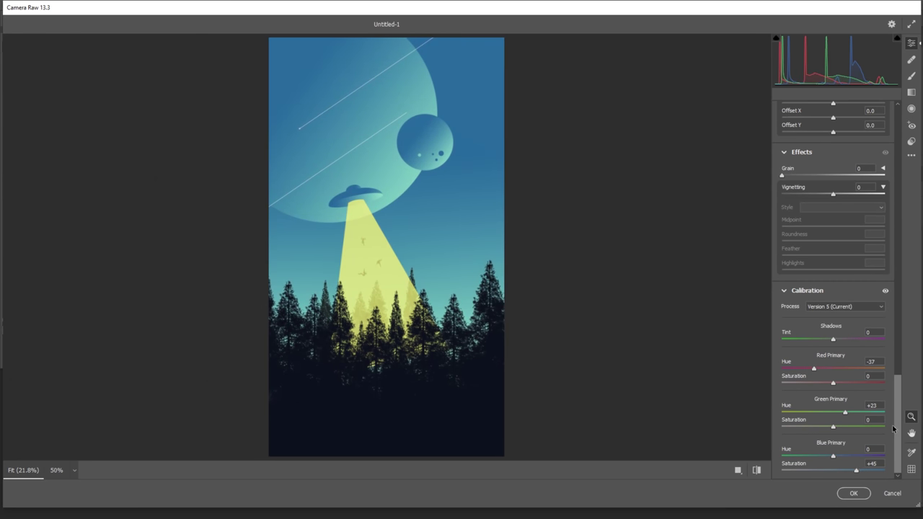
# Step: Add a vignette with an amount of -24 and a feather of 93
pyautogui.scroll(6, 892, 429)
pyautogui.moveTo(833, 358); pyautogui.dragTo(818, 359)
pyautogui.moveTo(833, 418); pyautogui.dragTo(878, 418)
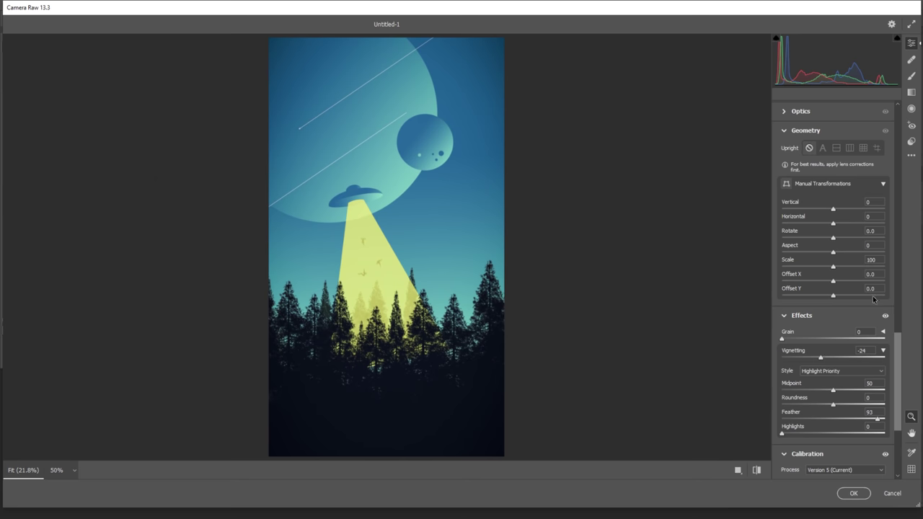
# Step: Darken the sky with a graduated filter from the image's top edge down to mid-beam, Contrast 0 and Exposure -0.55, and apply the Camera Raw edits
pyautogui.press('g')
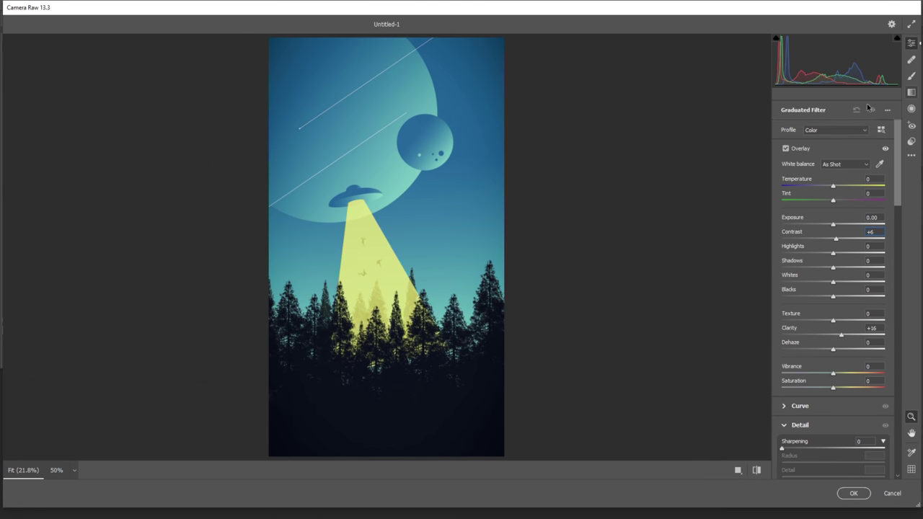
pyautogui.moveTo(389, 39); pyautogui.dragTo(396, 253)
pyautogui.doubleClick(849, 242)
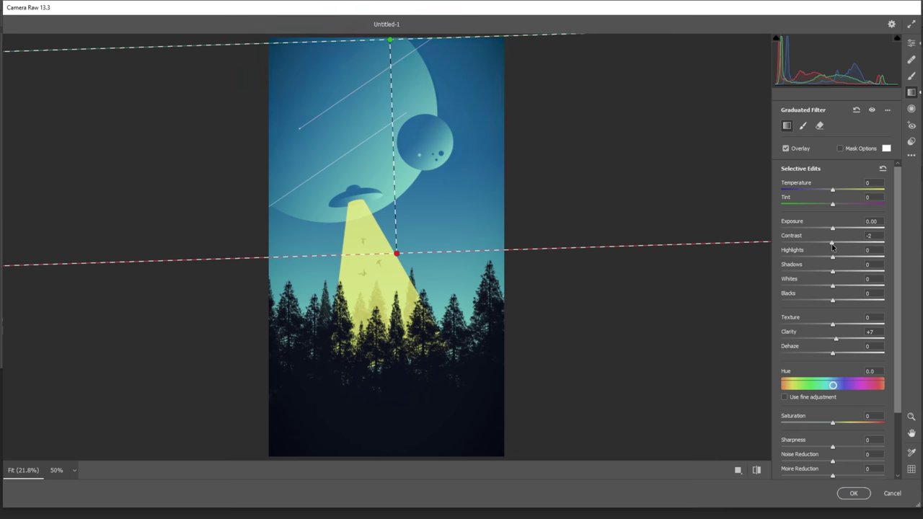
pyautogui.moveTo(833, 228); pyautogui.dragTo(827, 229)
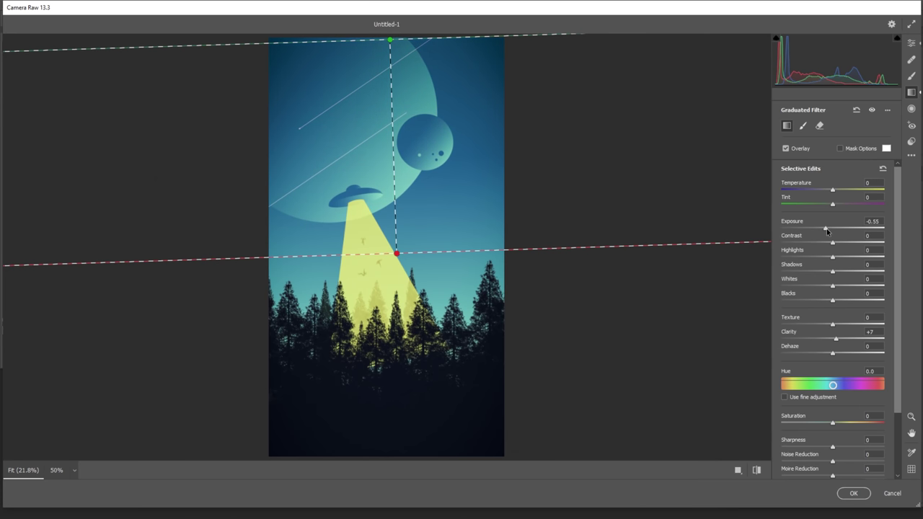
pyautogui.click(854, 493)
# Step: Compare the artwork before and after the colour grading by toggling the visibility of Layer 3
pyautogui.moveTo(462, 350); pyautogui.dragTo(425, 287)
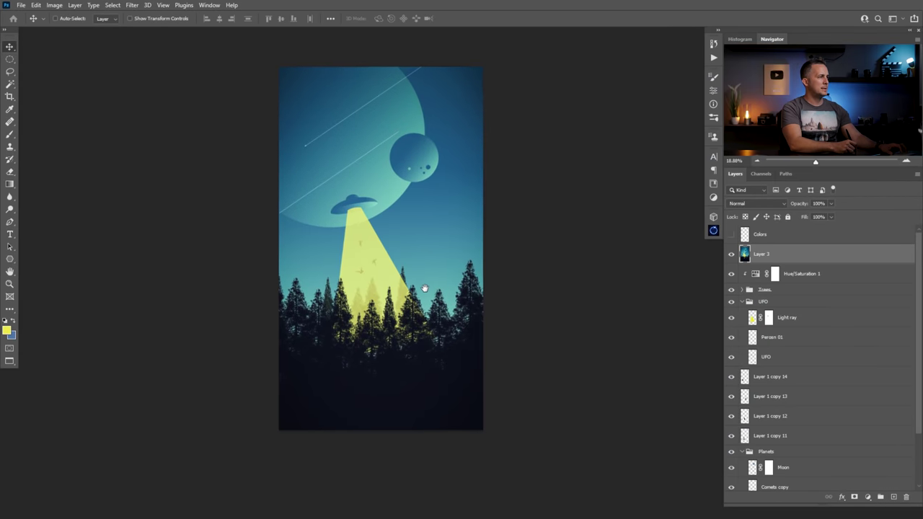
pyautogui.scroll(1, 424, 289)
pyautogui.click(731, 254)
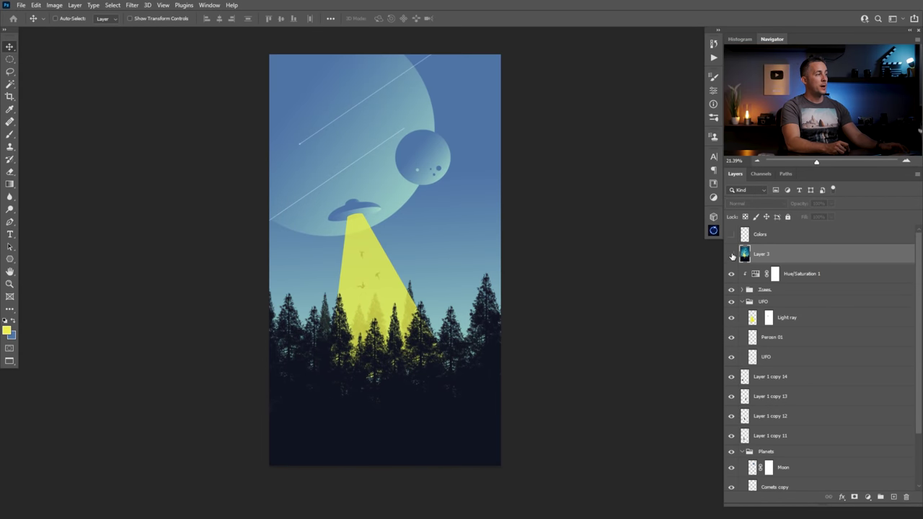
pyautogui.click(731, 254)
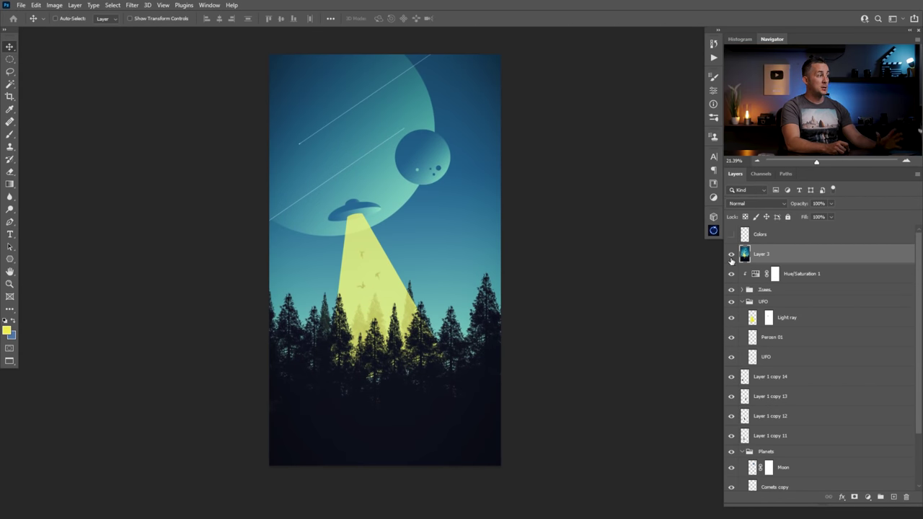
pyautogui.click(732, 255)
pyautogui.click(732, 256)
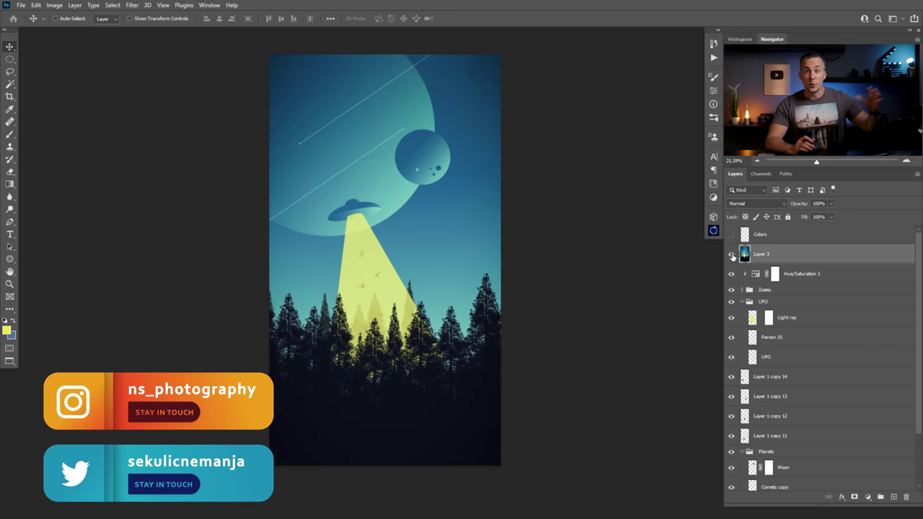